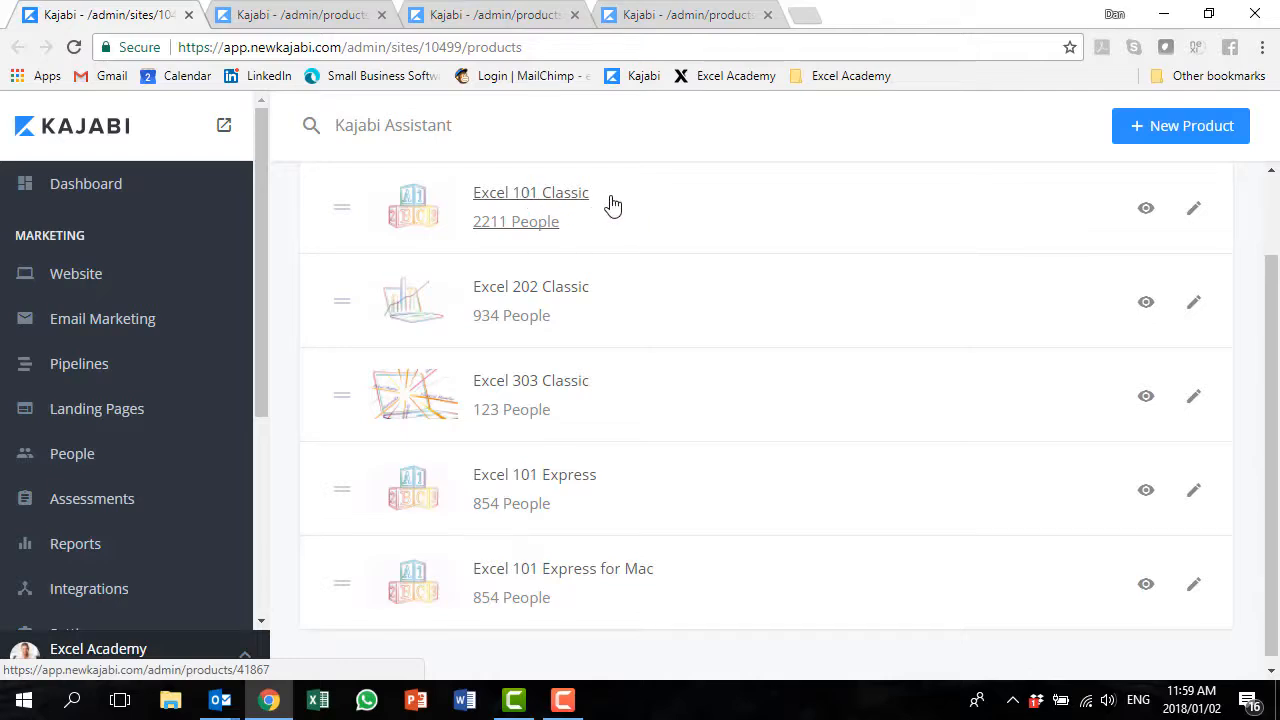
Export the member progress reports for Excel 101 Classic, Excel 101 Express and Excel 101 Express for Mac, and open the Classic one in Excel
click(348, 20)
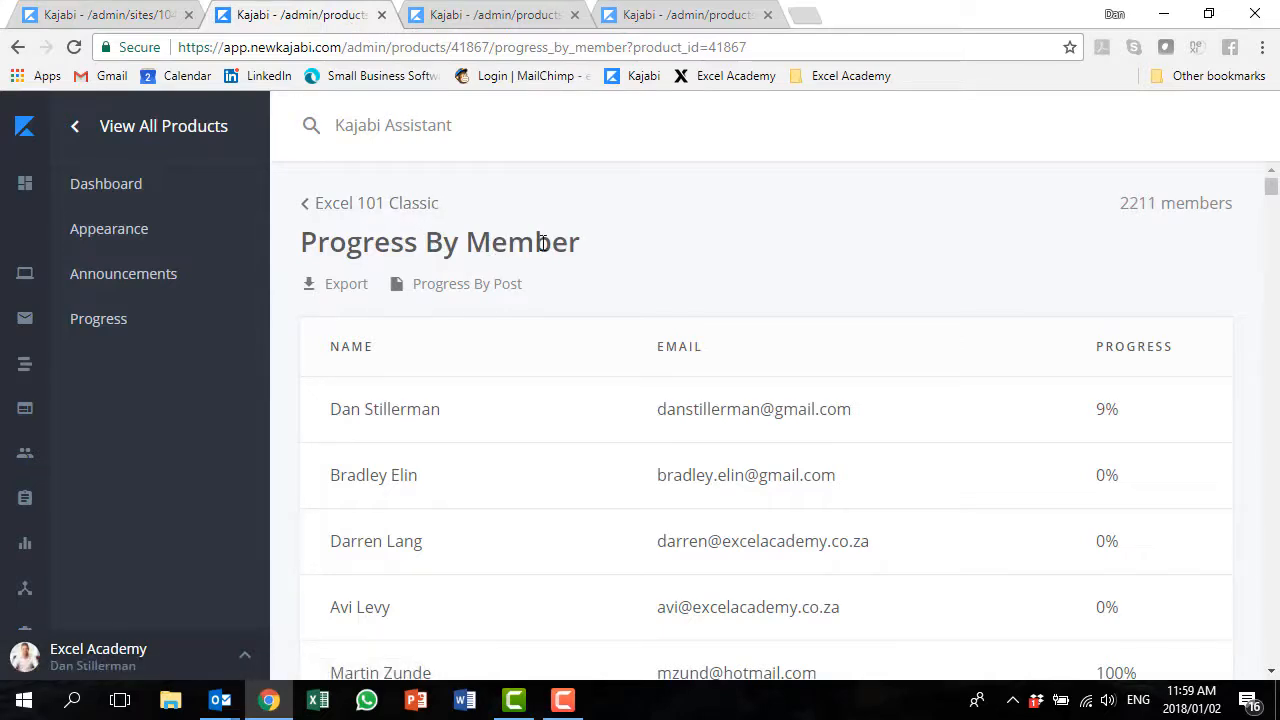
click(343, 289)
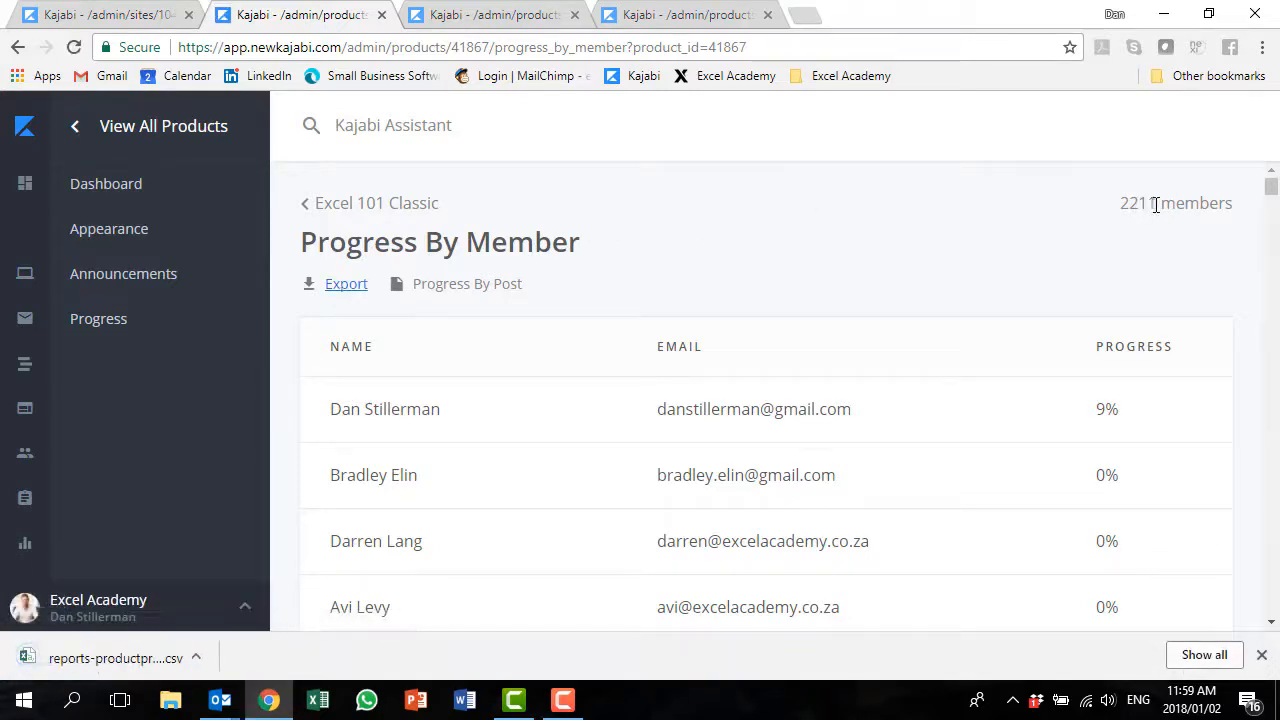
click(514, 14)
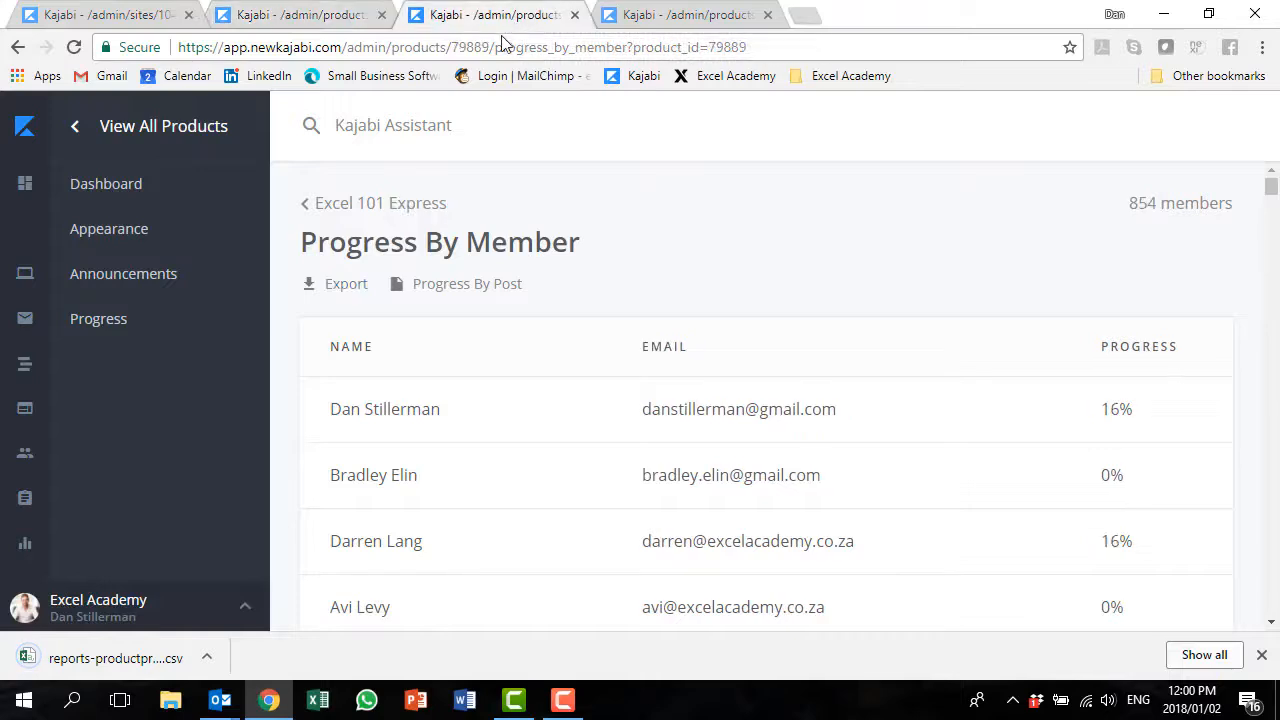
click(343, 287)
click(700, 14)
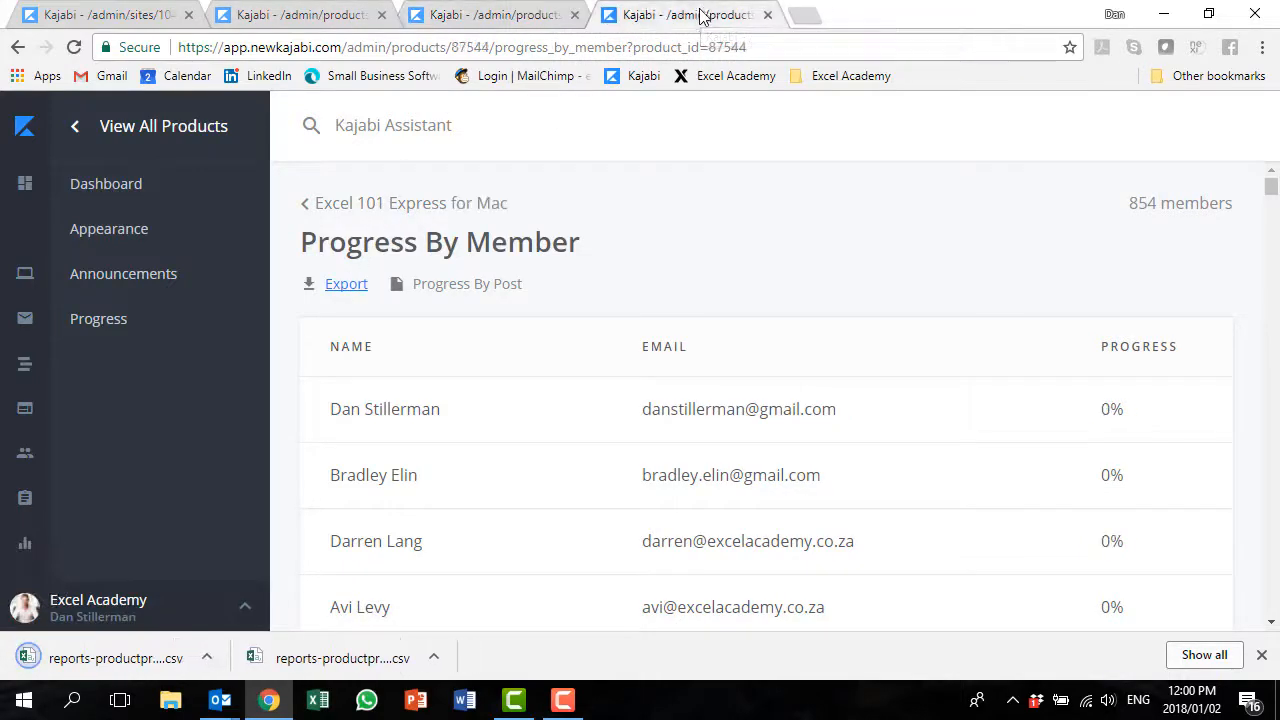
click(343, 288)
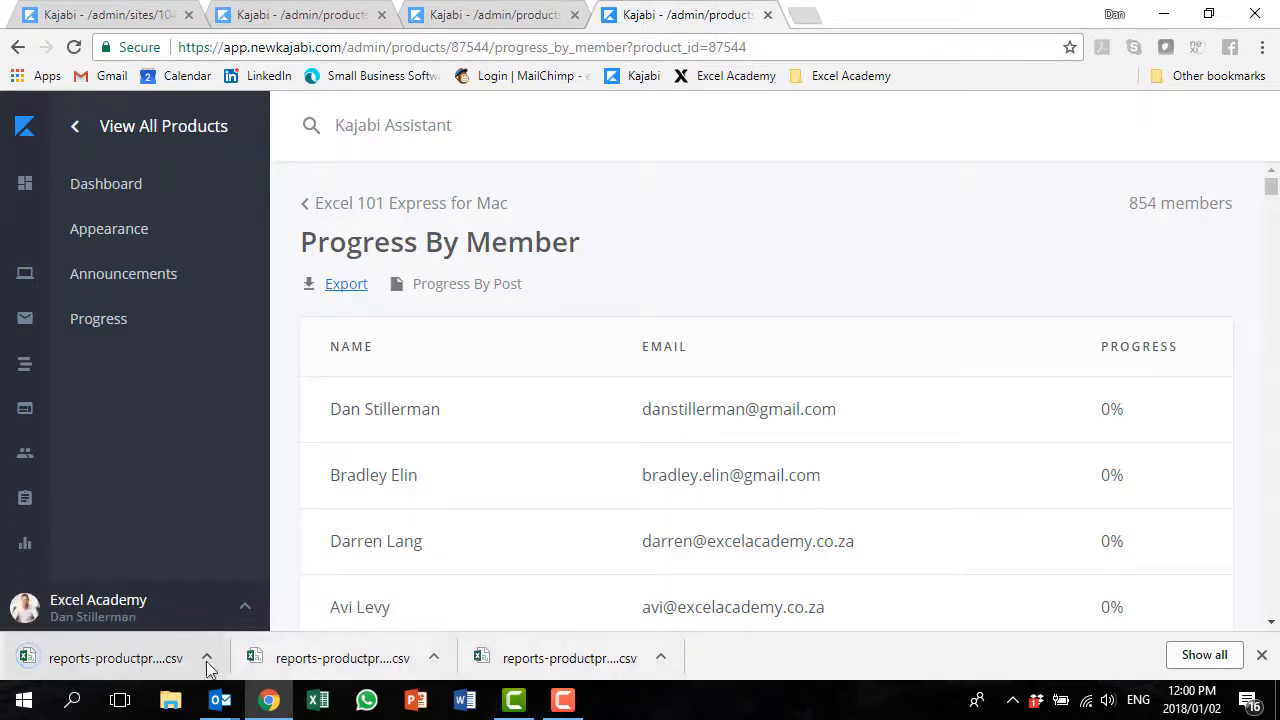
click(597, 651)
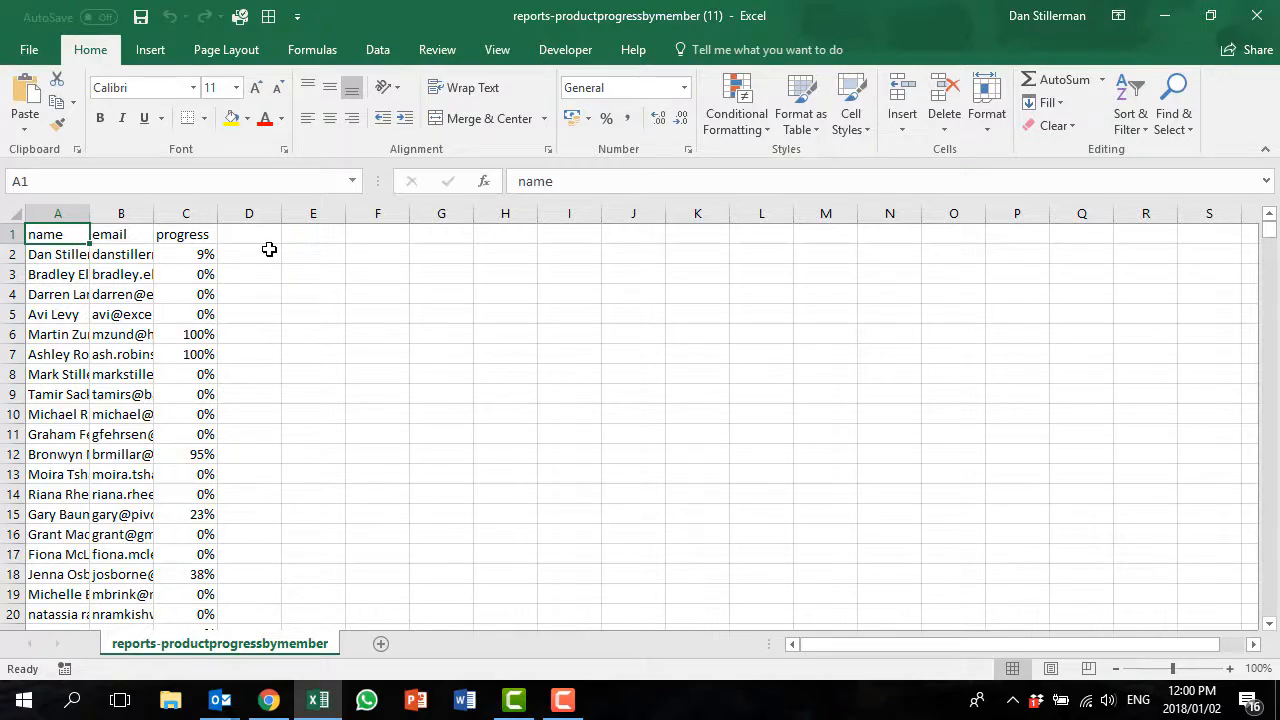
Examine the progress values in column C down to the last filled row of the Classic export
key(Down)
key(Right)
key(Right)
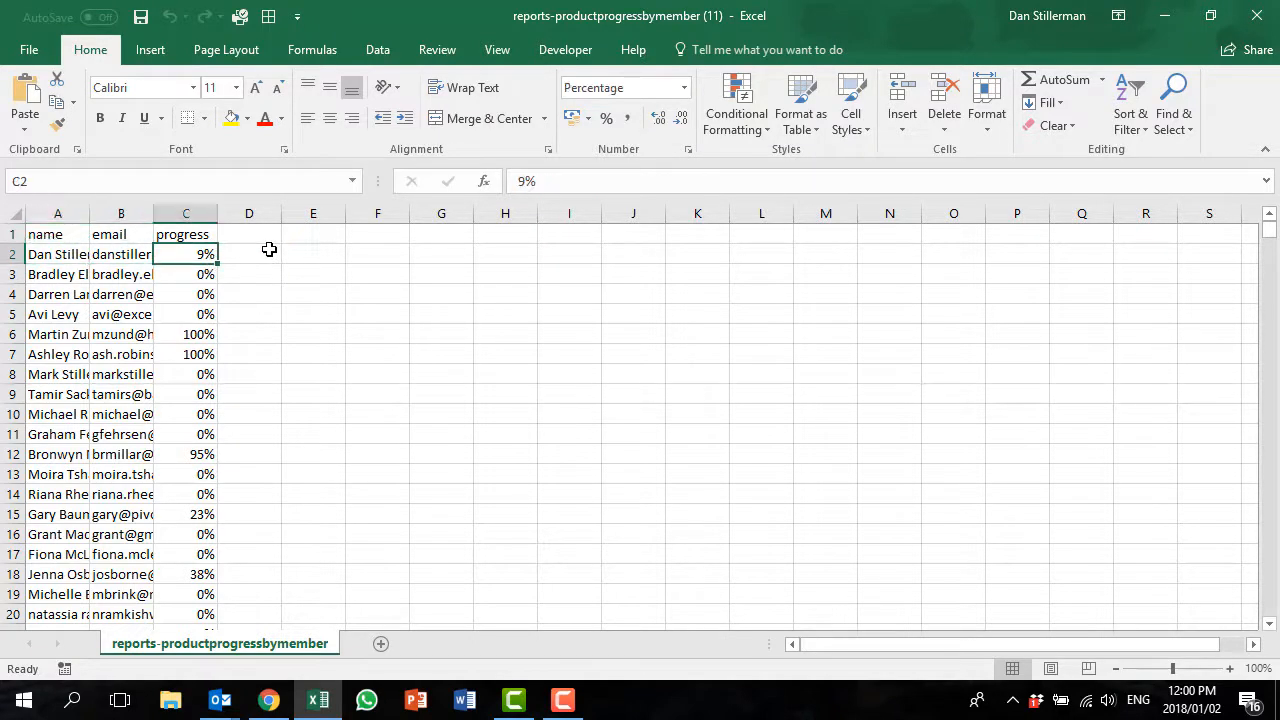
key(Down)
key(Down)
key(Down)
key(Down)
key(ctrl+Down)
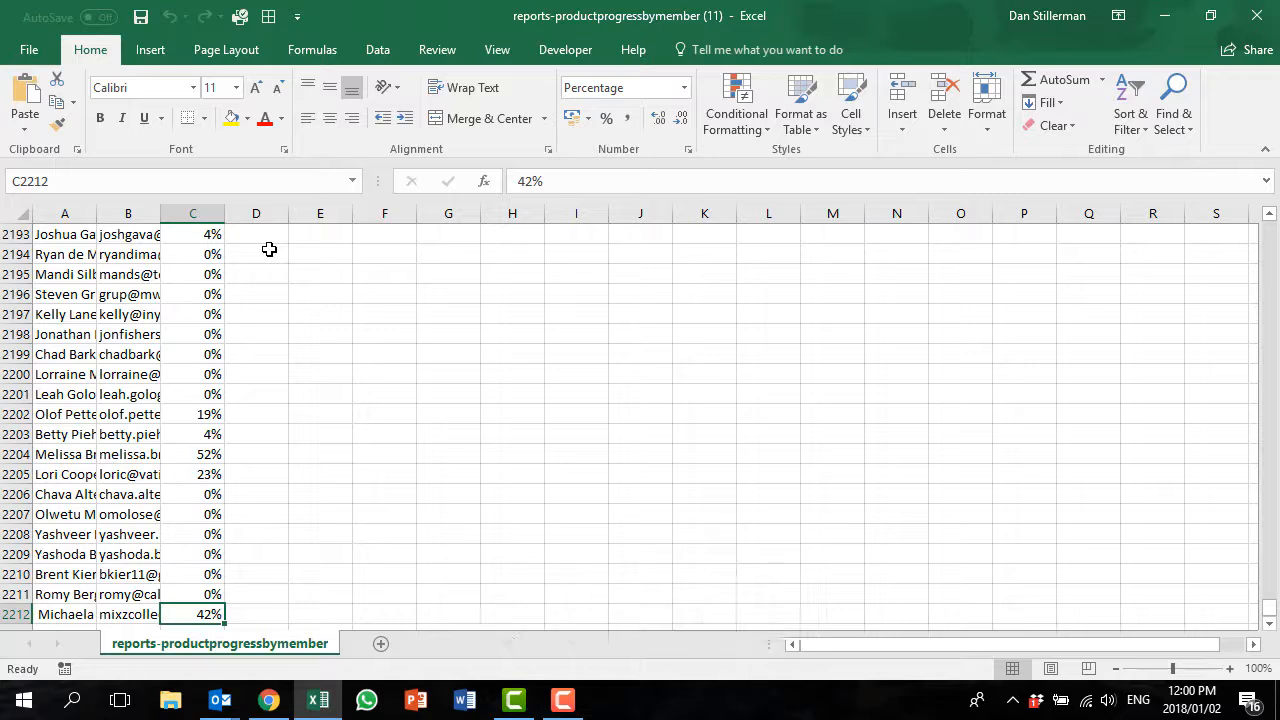
Highlight the entire last row of the member list, and return to the top of the sheet
key(Left)
key(Left)
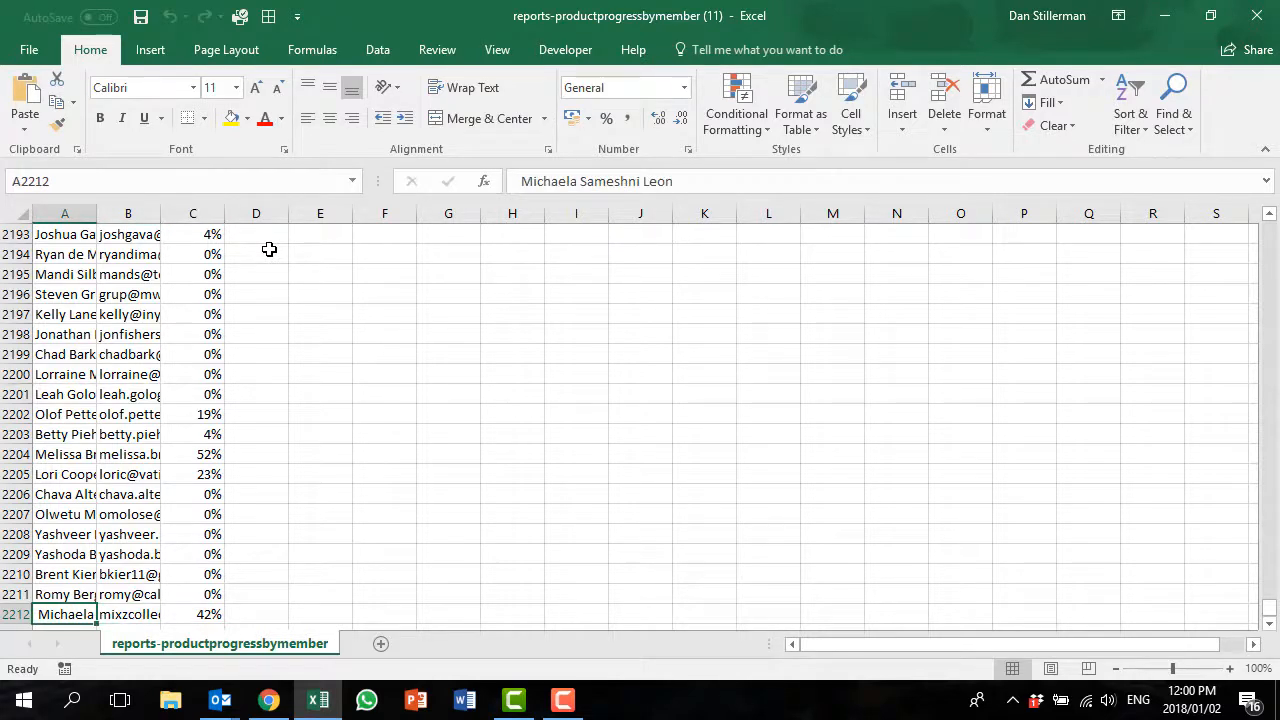
key(shift+space)
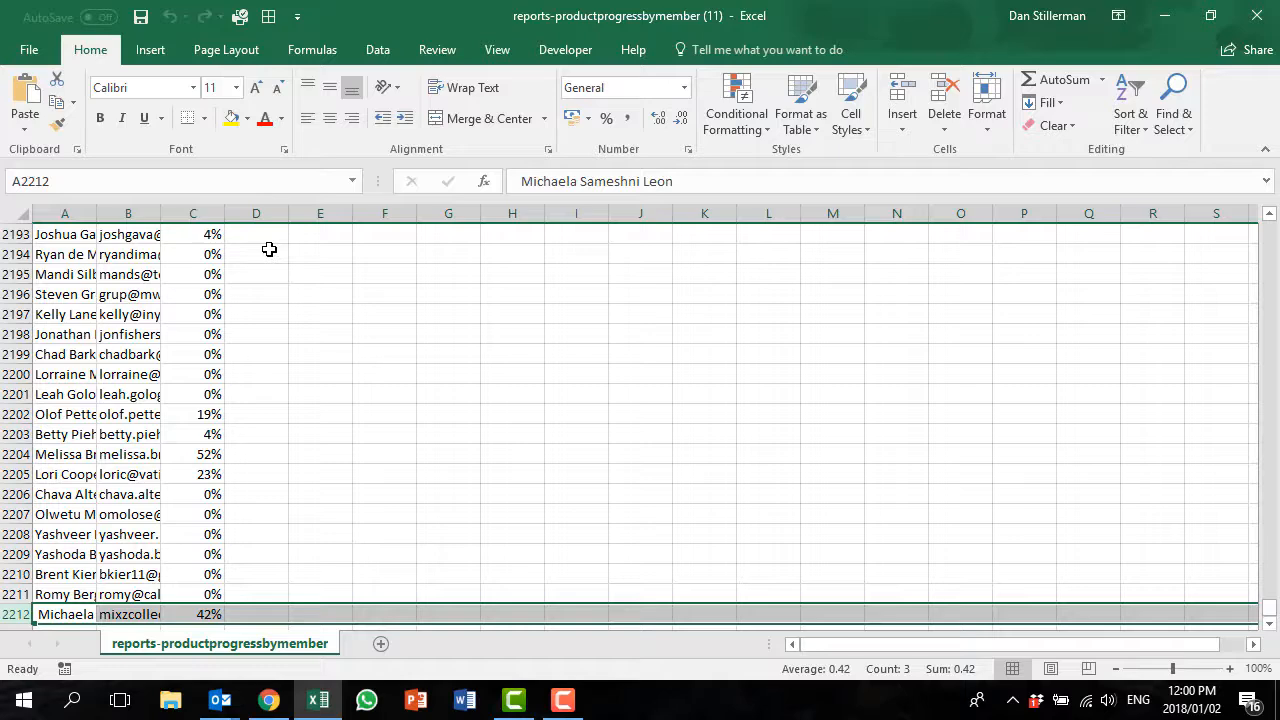
key(Up)
key(Up)
key(Up)
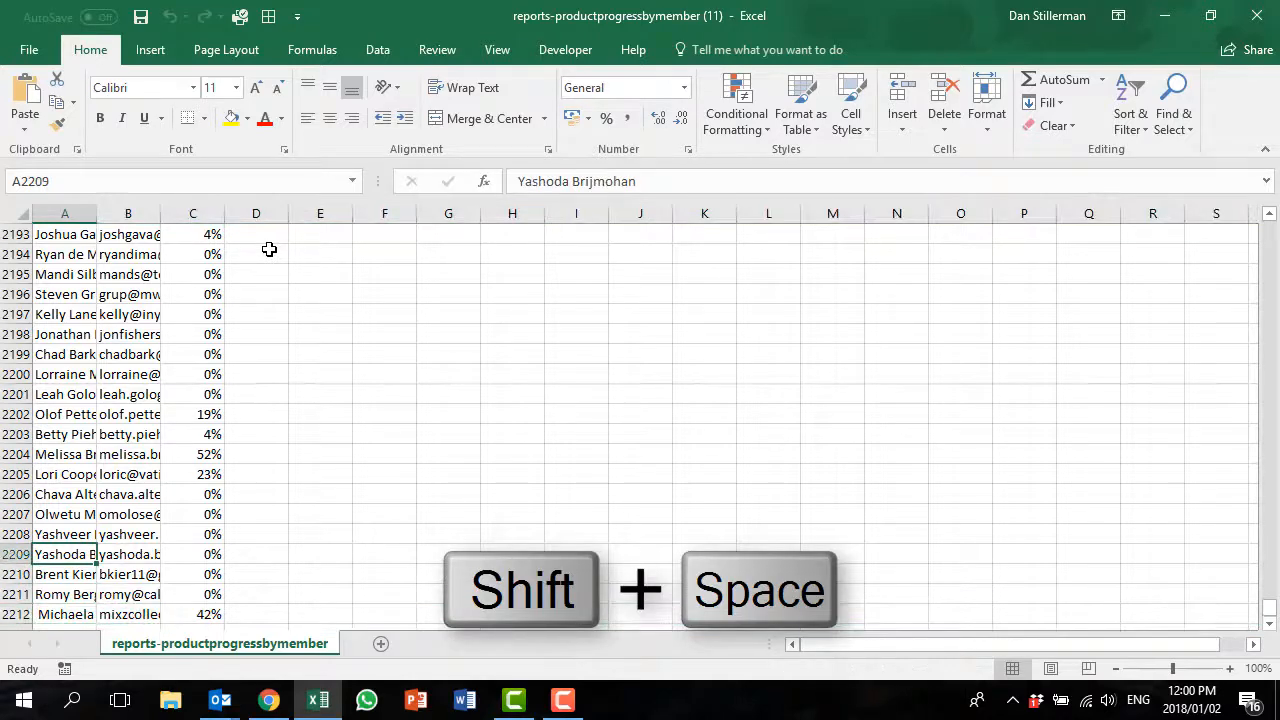
key(ctrl+Up)
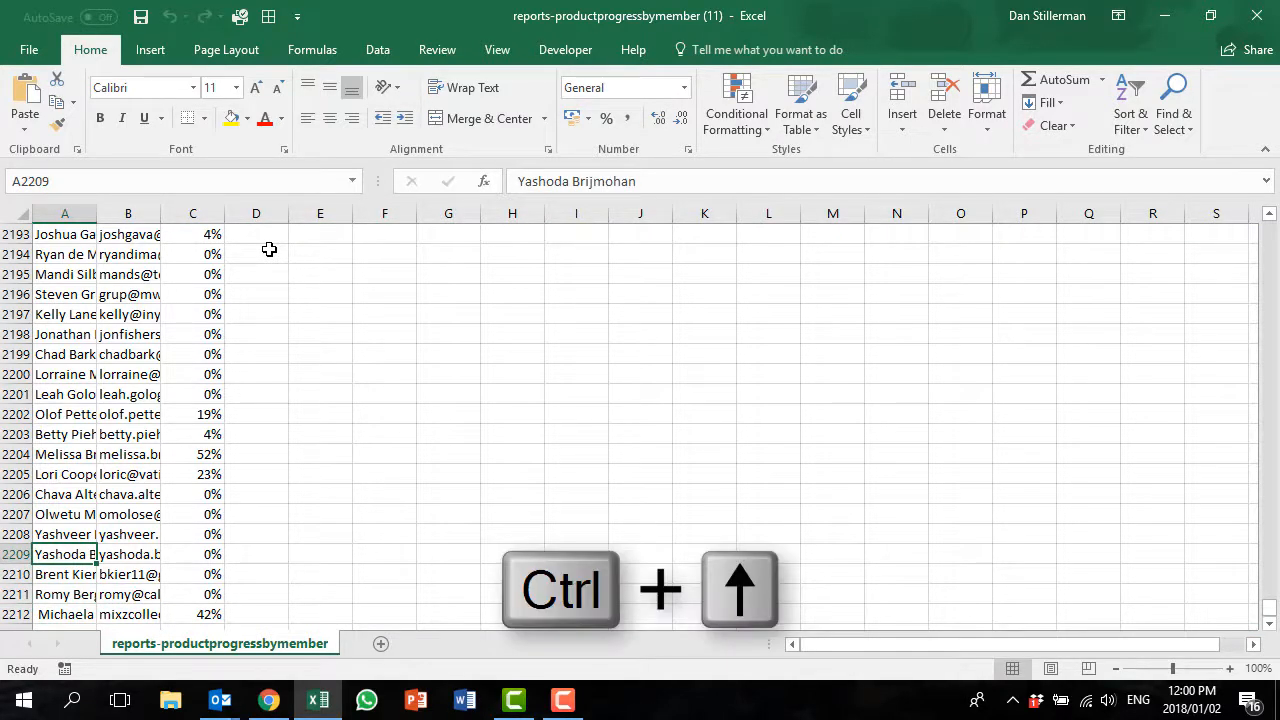
click(330, 271)
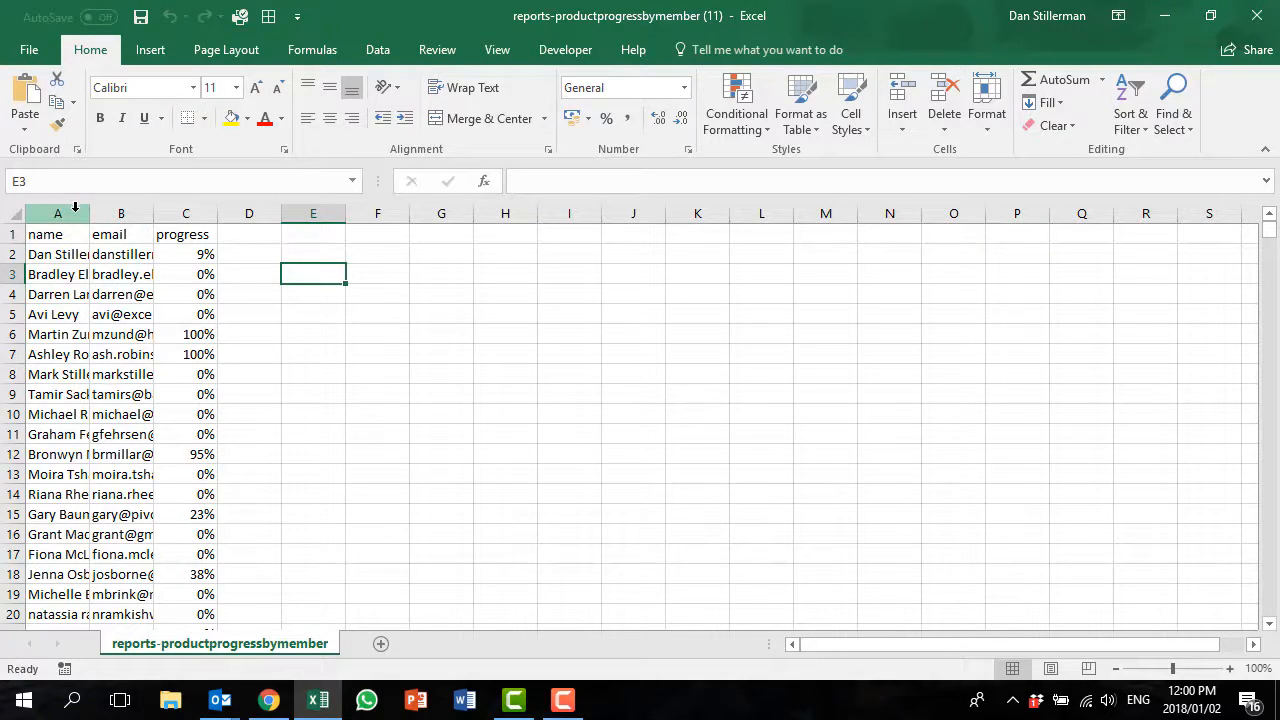
Narrow the name, email and progress columns to the same smaller width
drag(75, 207, 178, 207)
drag(89, 207, 78, 206)
click(286, 306)
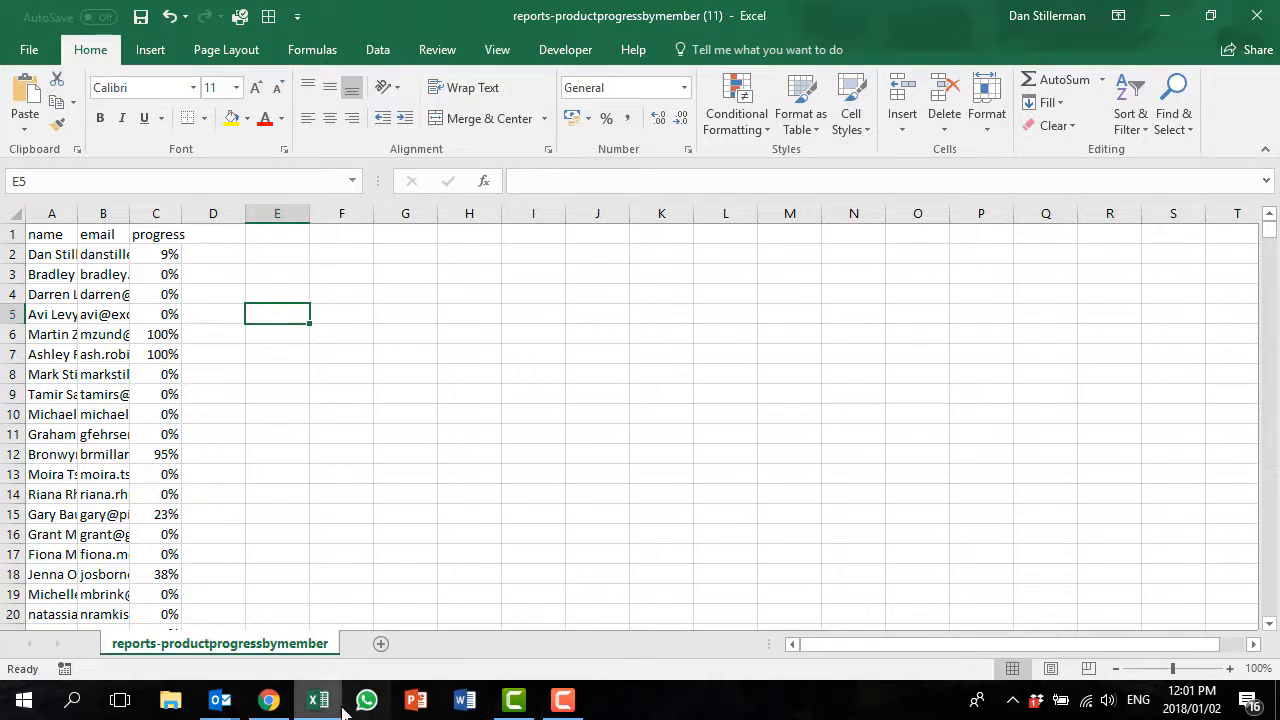
Save the Classic export in the Downloads folder as a CSV file named "Excel 101 Classic export 2018-01-02"
click(278, 706)
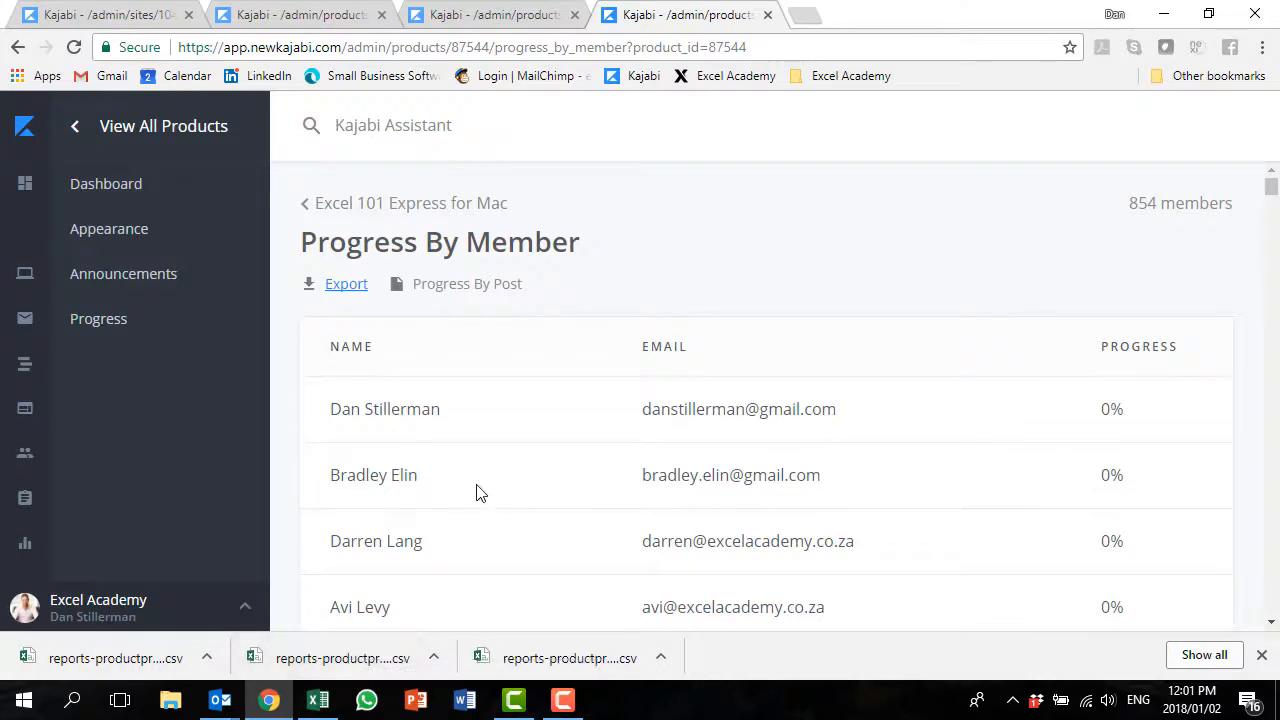
key(alt+Tab)
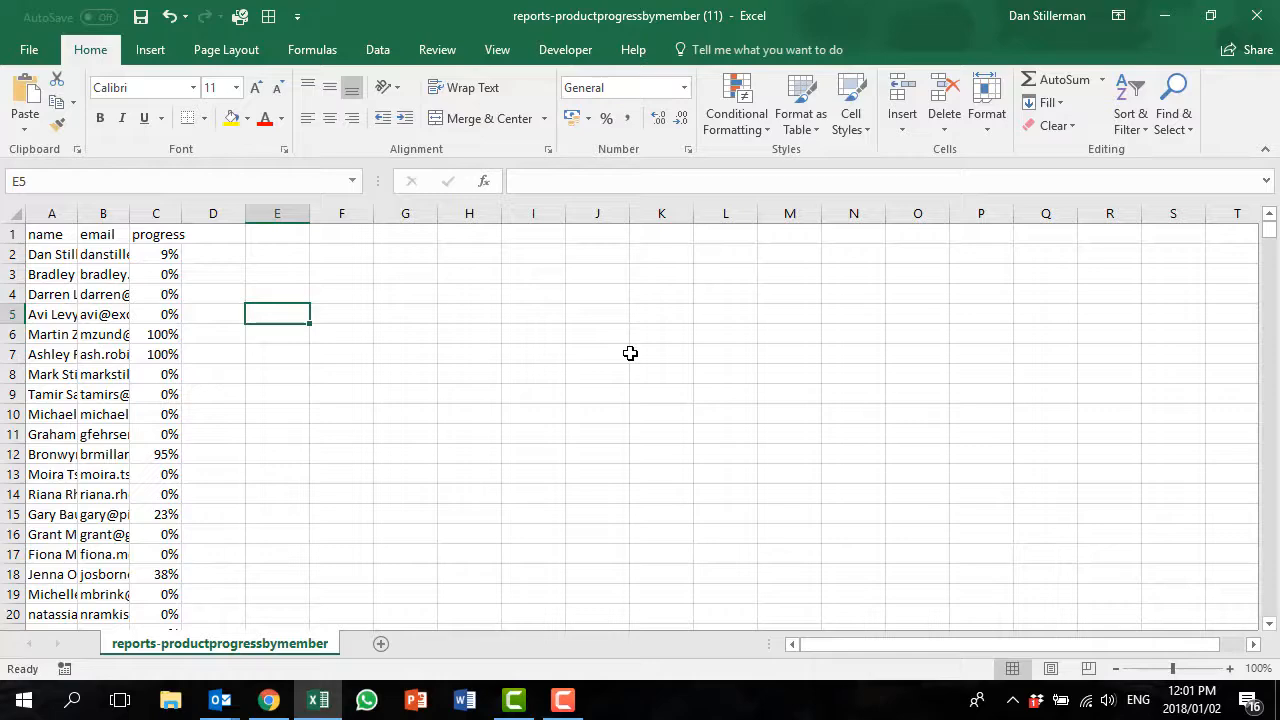
key(F12)
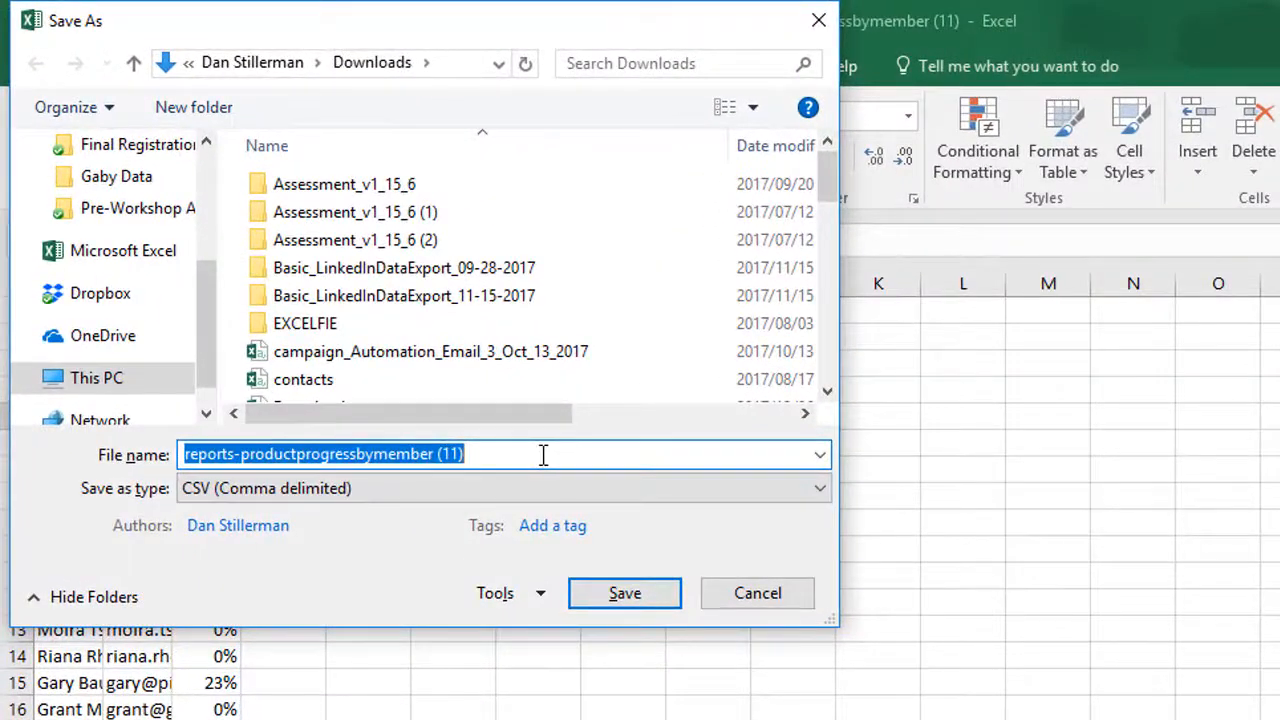
text(Exc)
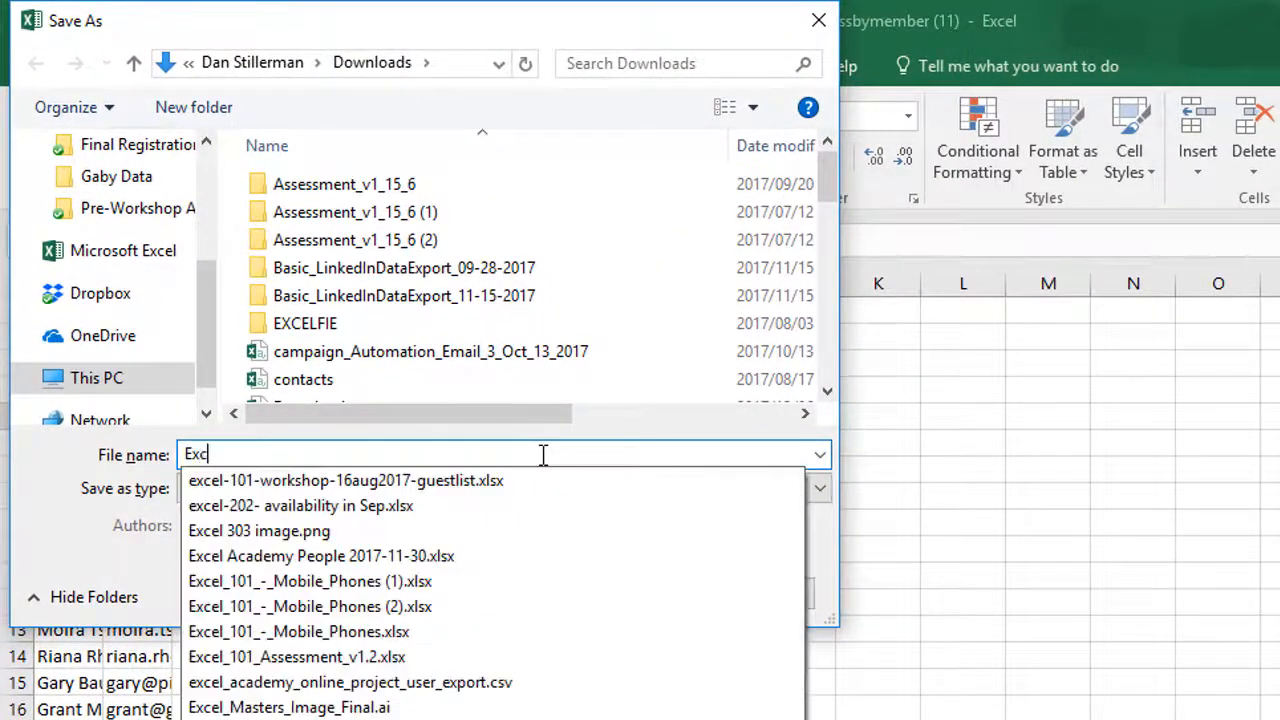
text(el 101 cl)
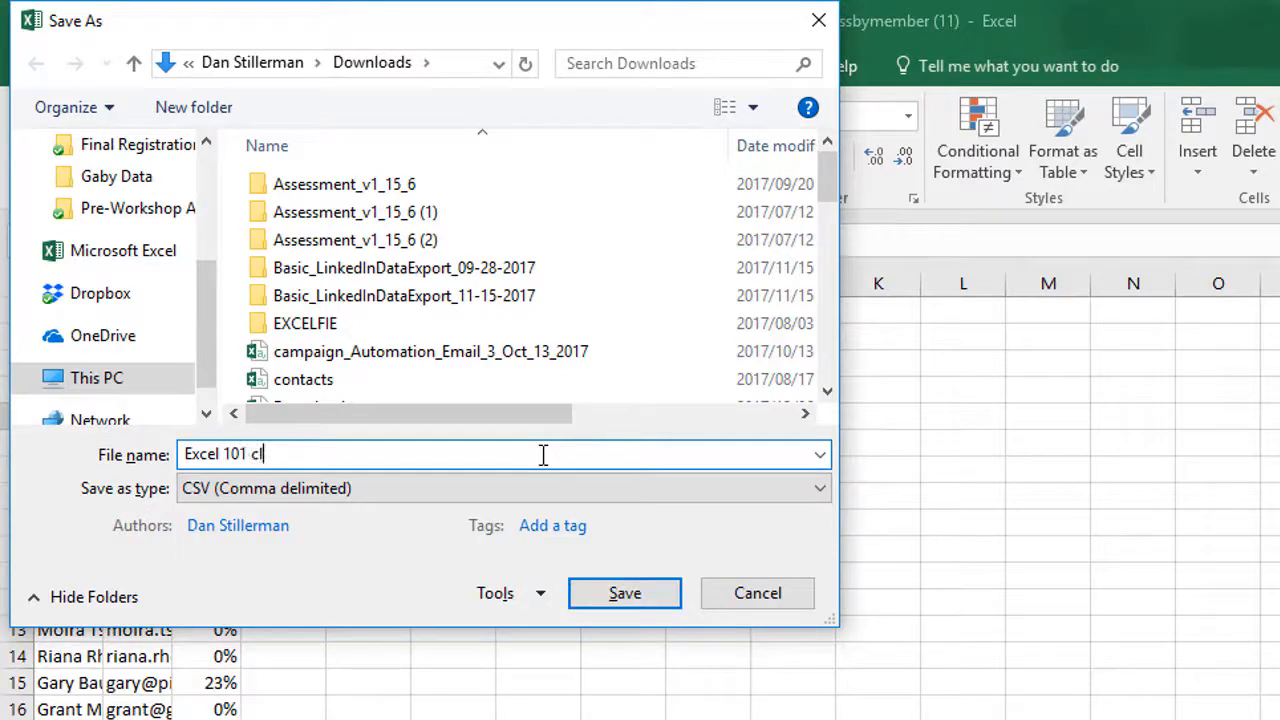
key(BackSpace)
key(BackSpace)
key(BackSpace)
text(Classic export)
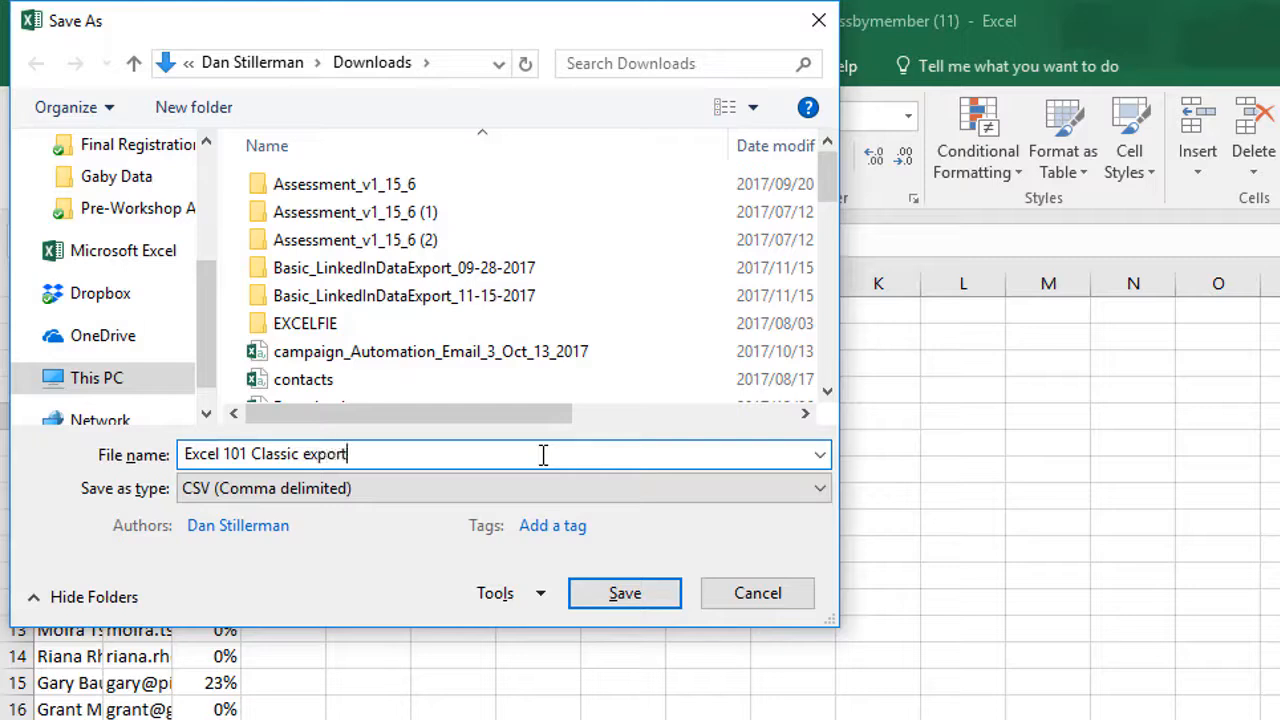
text( 2018-01-2)
text(-02)
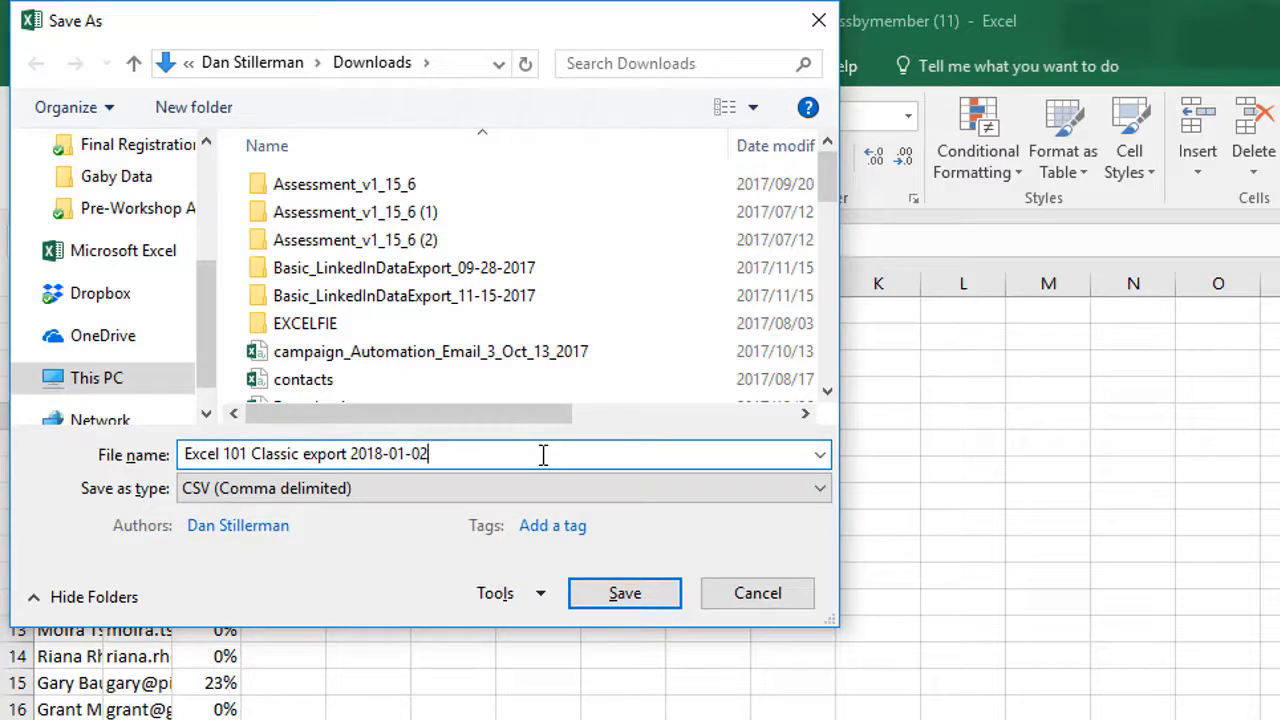
key(Return)
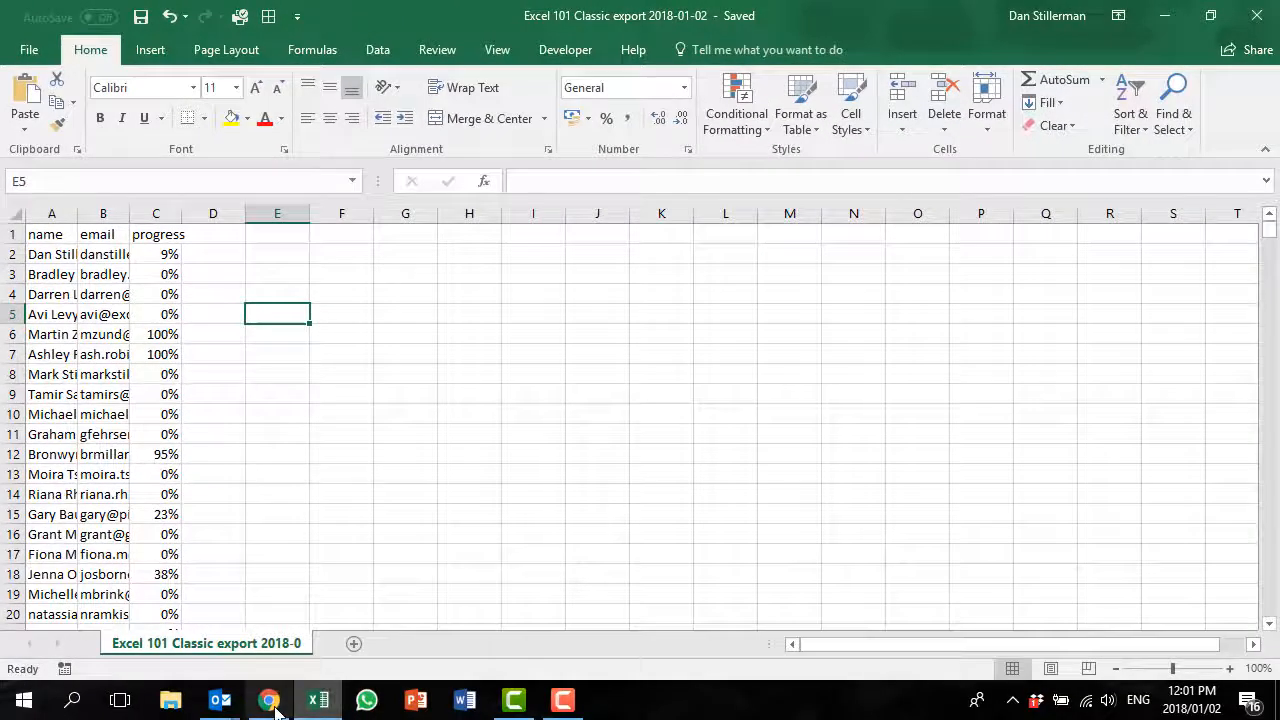
Open the downloaded Excel 101 Express report from Chrome and save it as CSV under the name "Excel 101 Express export 2018-01-02"
click(268, 700)
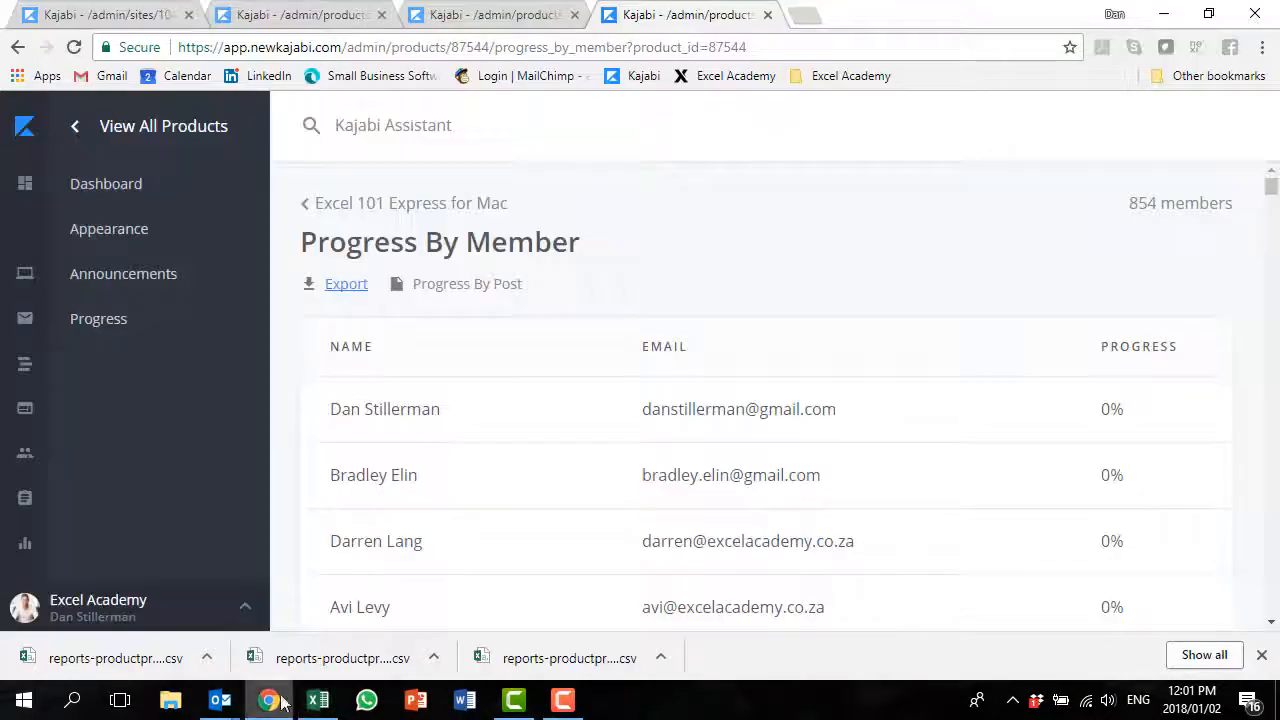
click(337, 655)
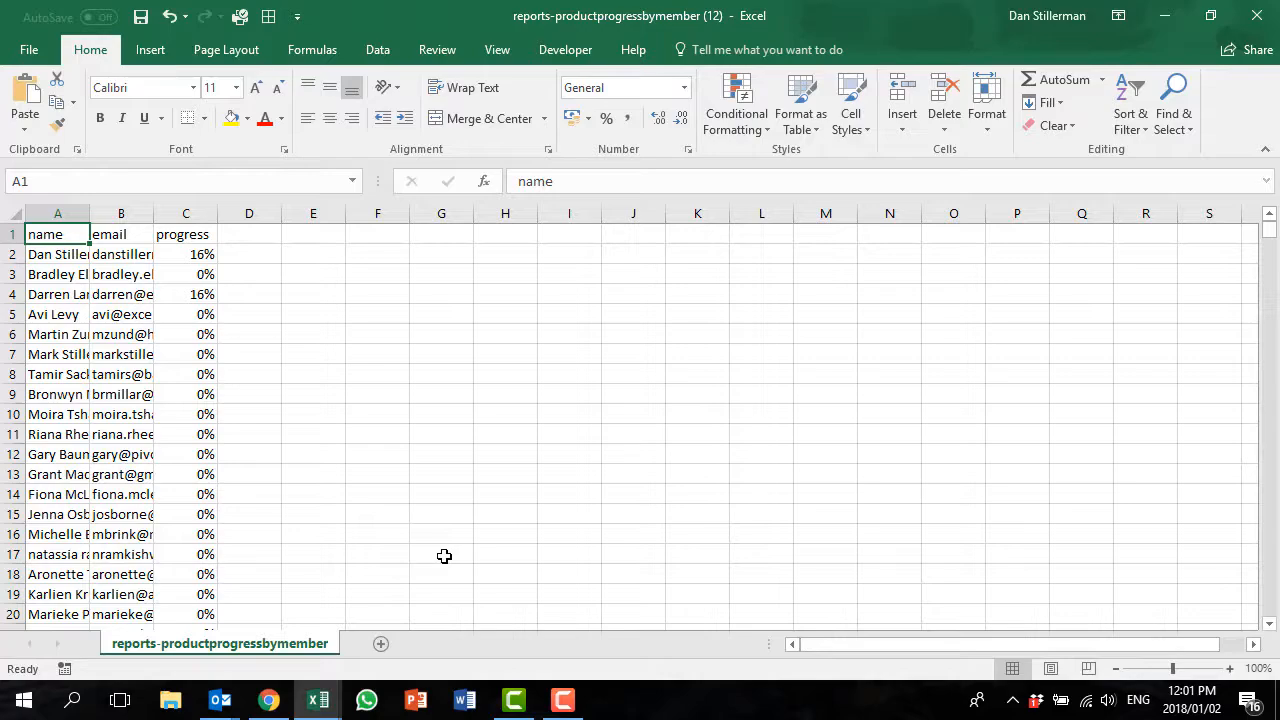
key(F12)
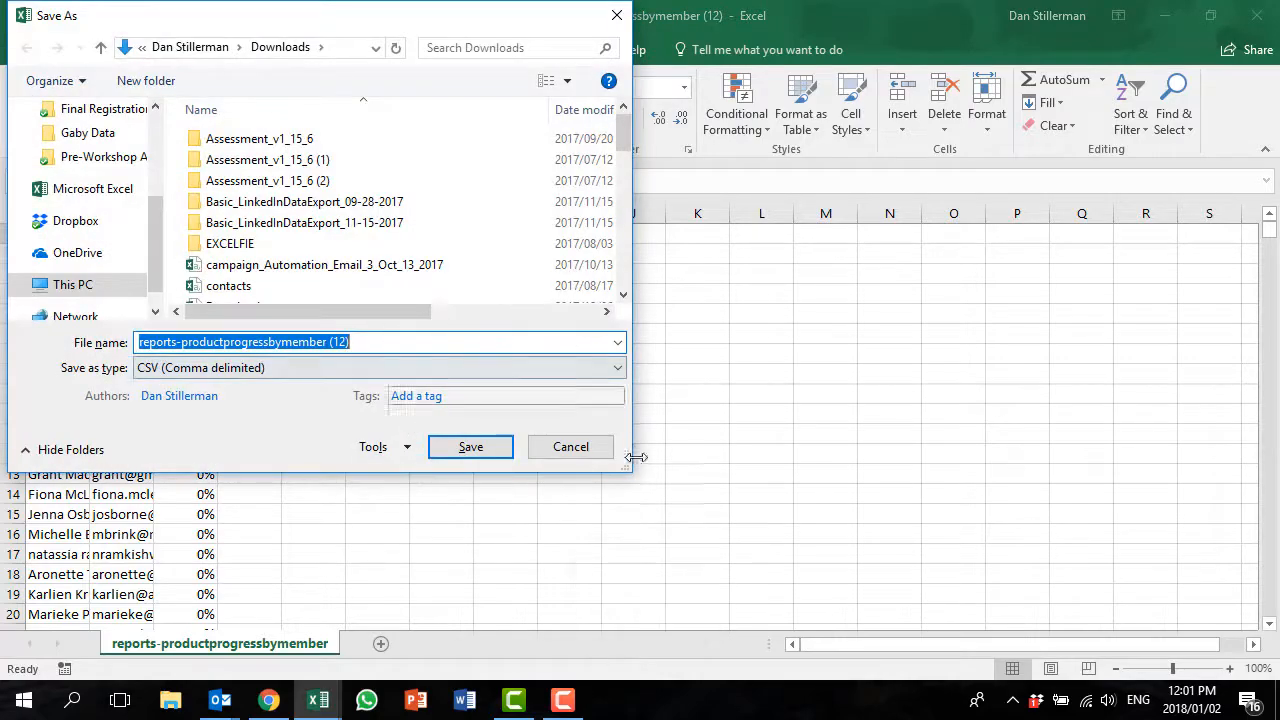
drag(637, 457, 739, 594)
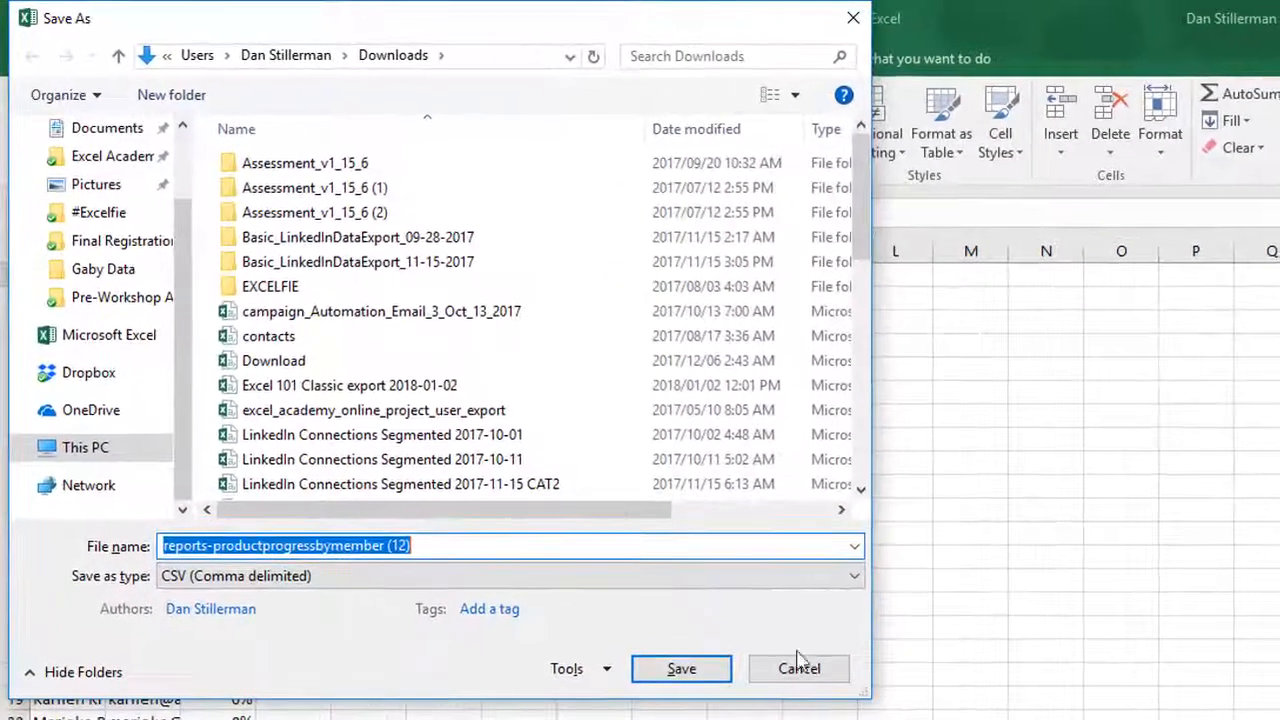
click(420, 388)
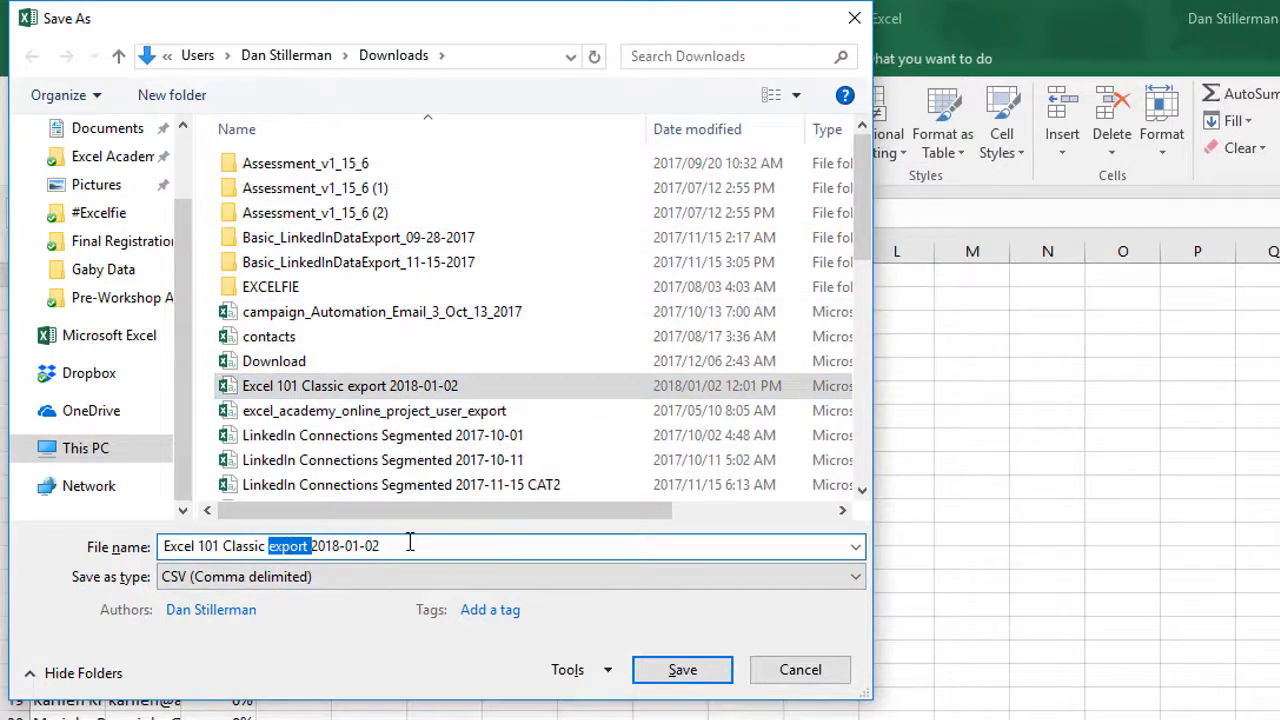
double_click(232, 546)
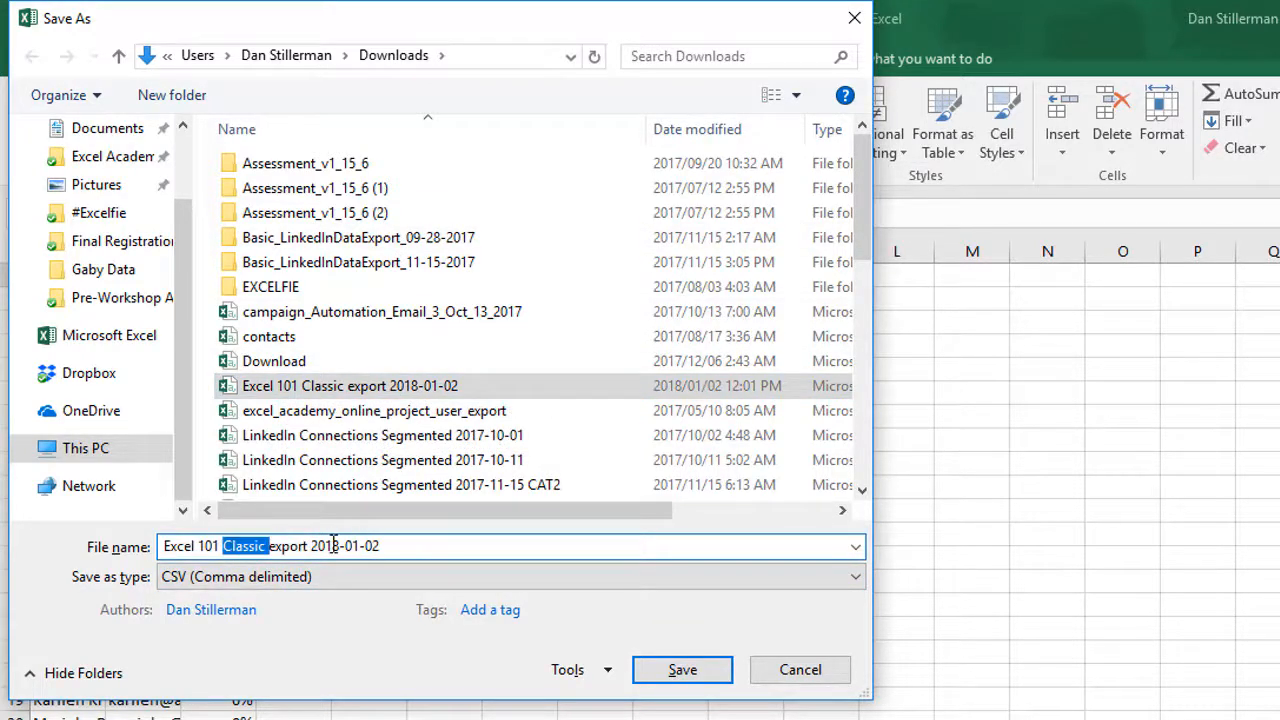
text(Express)
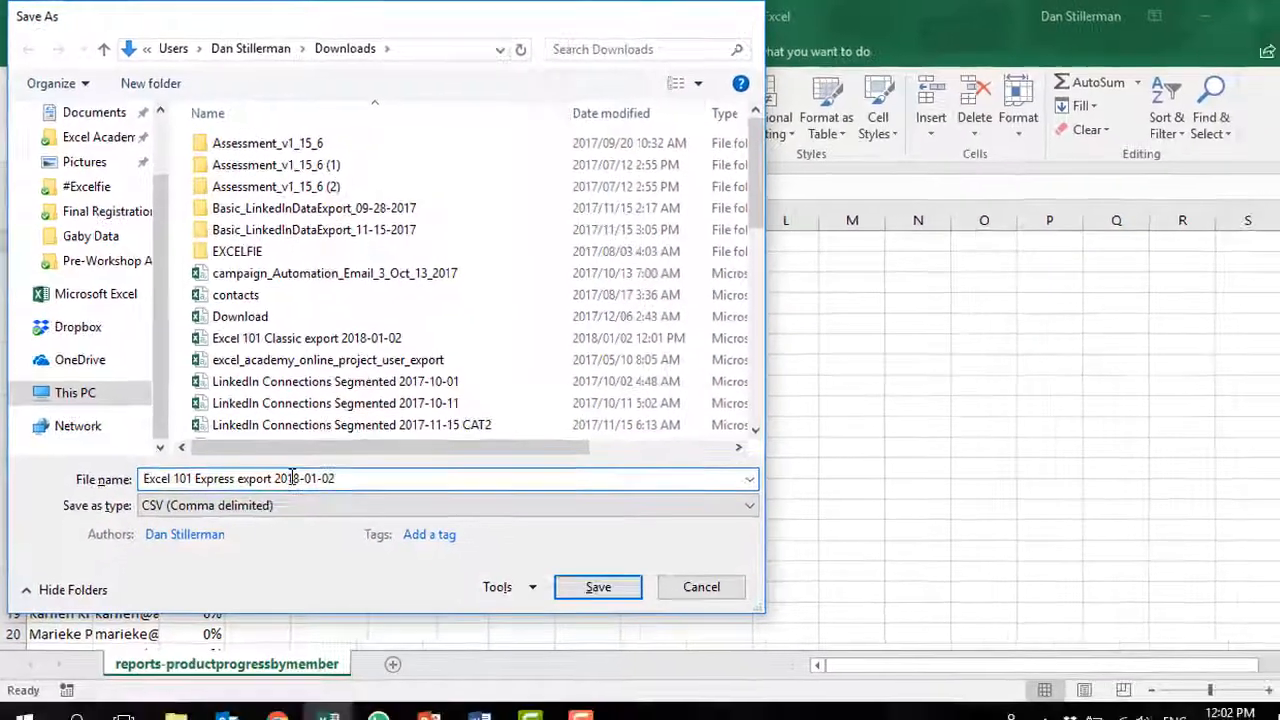
key(Return)
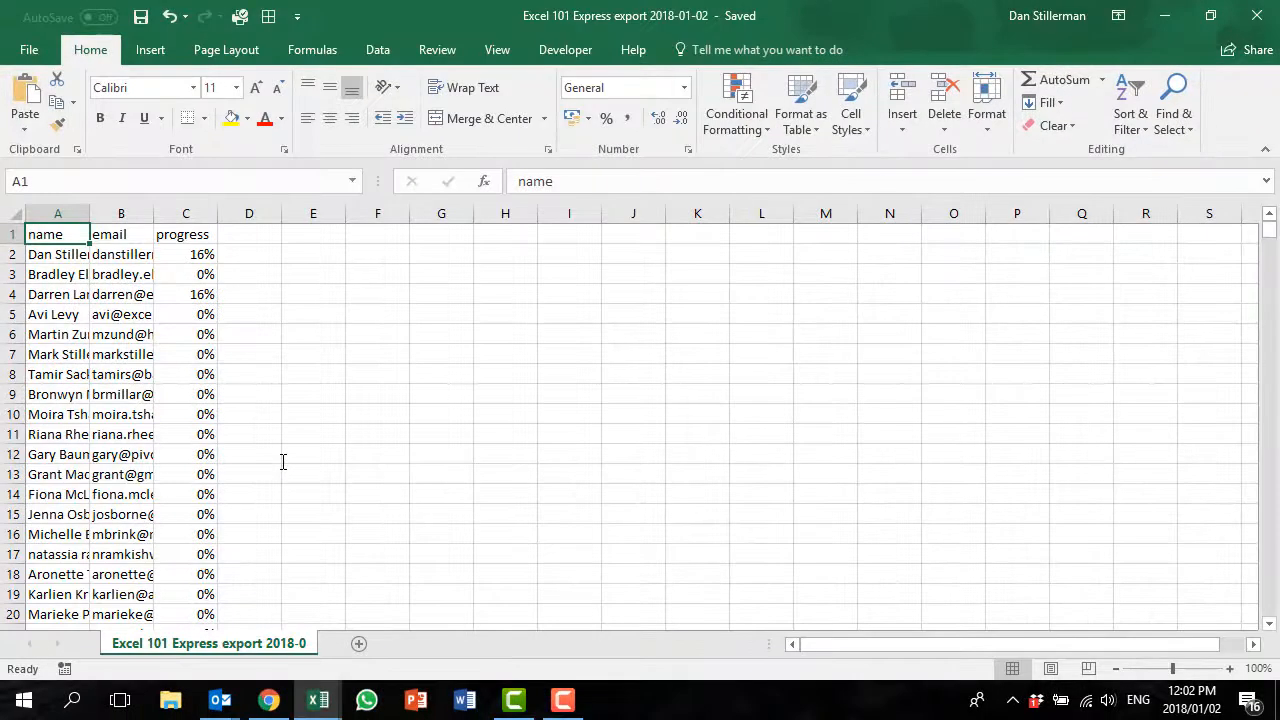
Open the downloaded Express for Mac report from Chrome and save it as CSV under the name "Excel 101 Express for Mac export 2018-01-02"
key(alt+Tab)
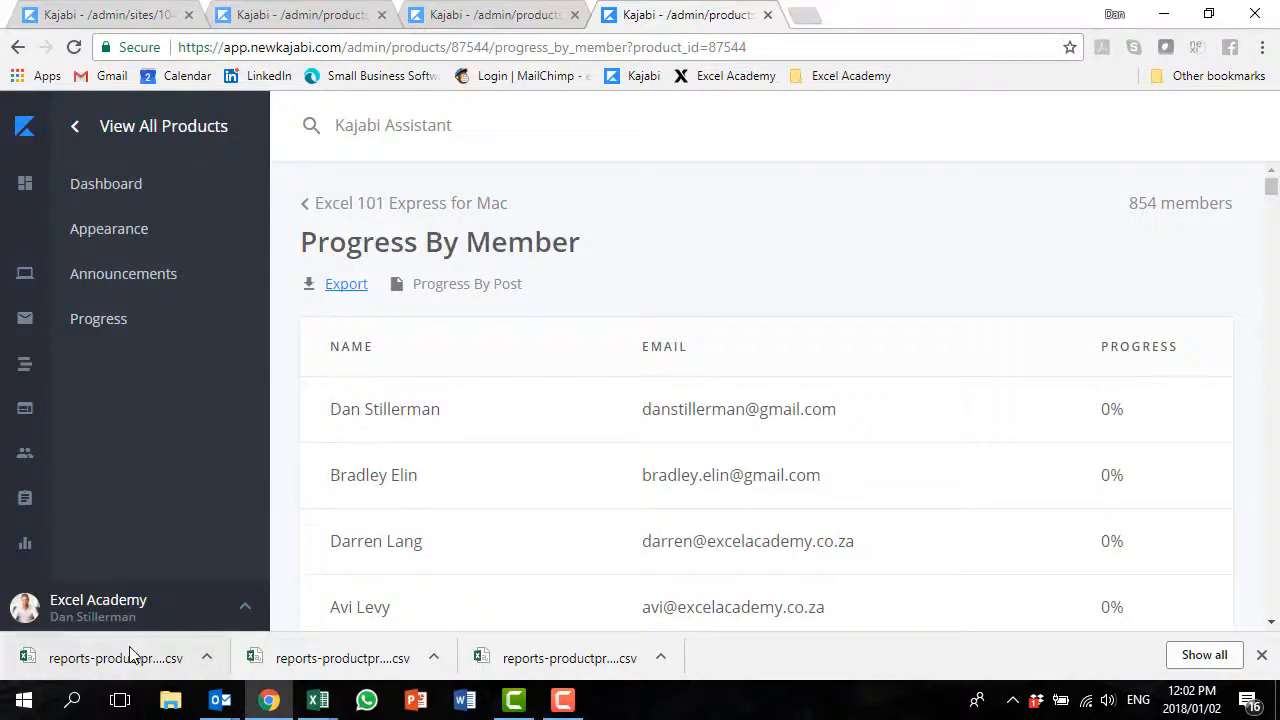
click(128, 646)
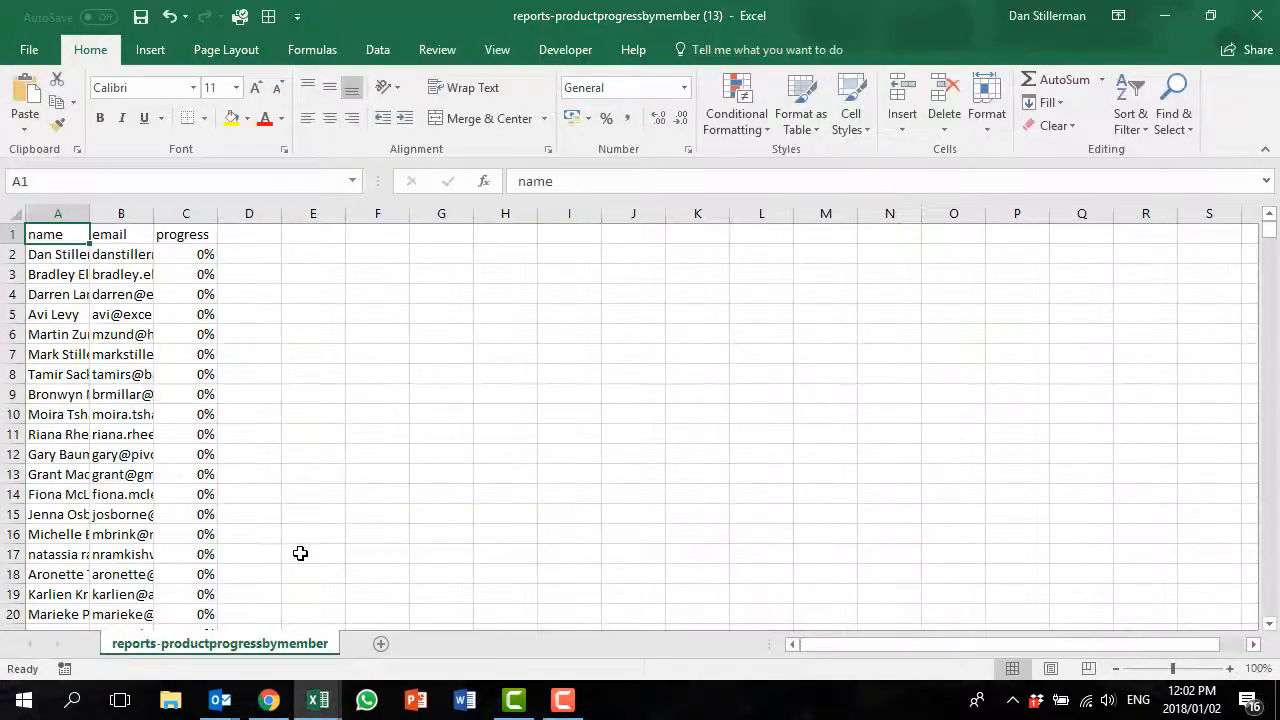
key(F12)
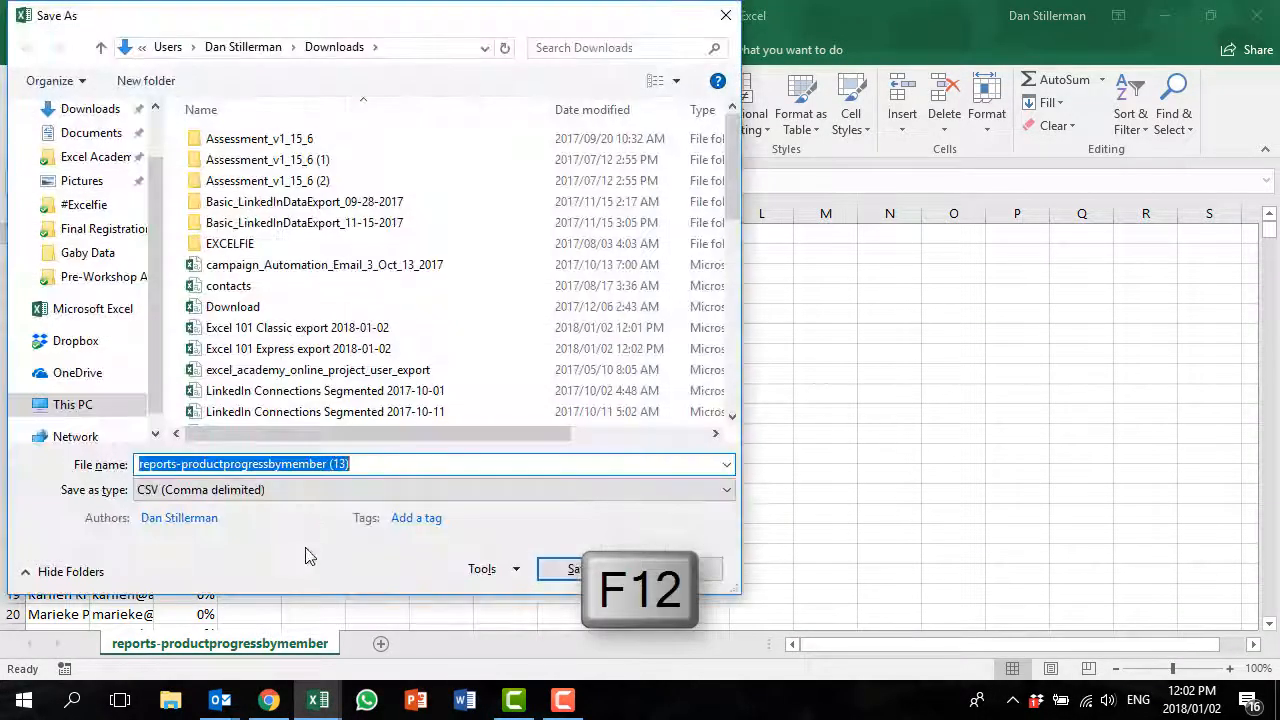
click(300, 348)
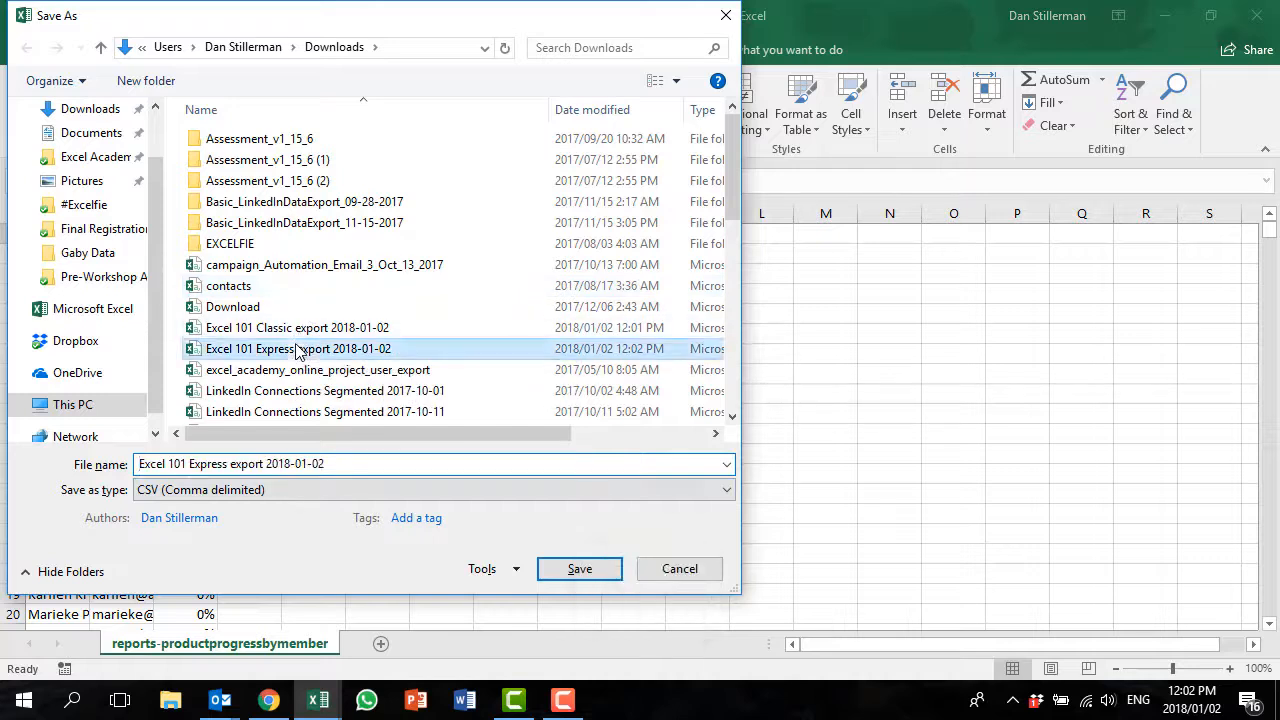
click(224, 464)
click(228, 464)
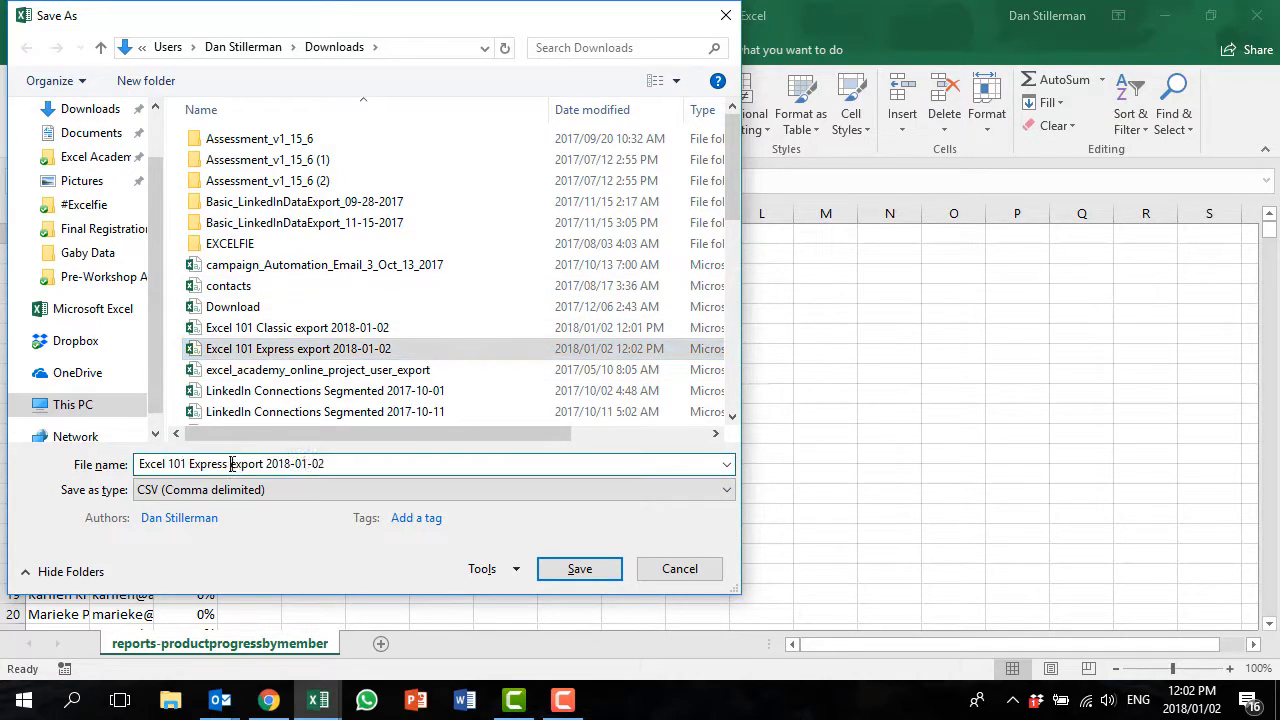
text(for Mac)
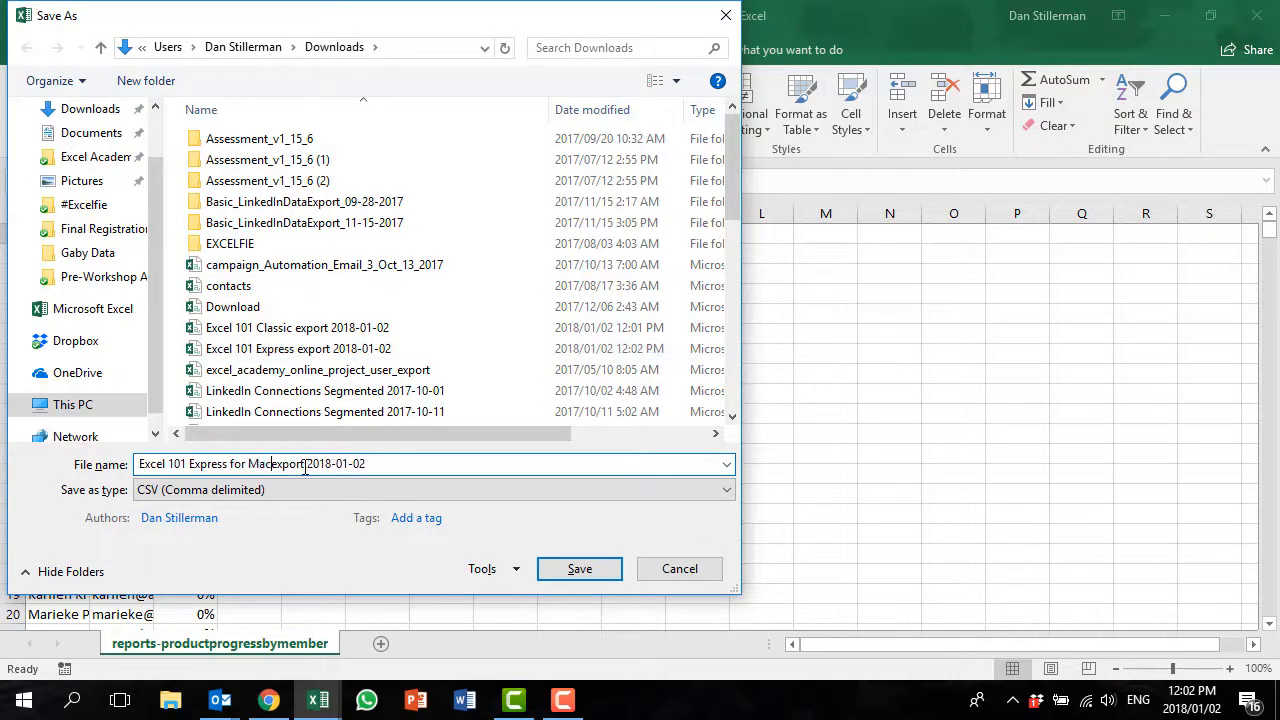
key(Return)
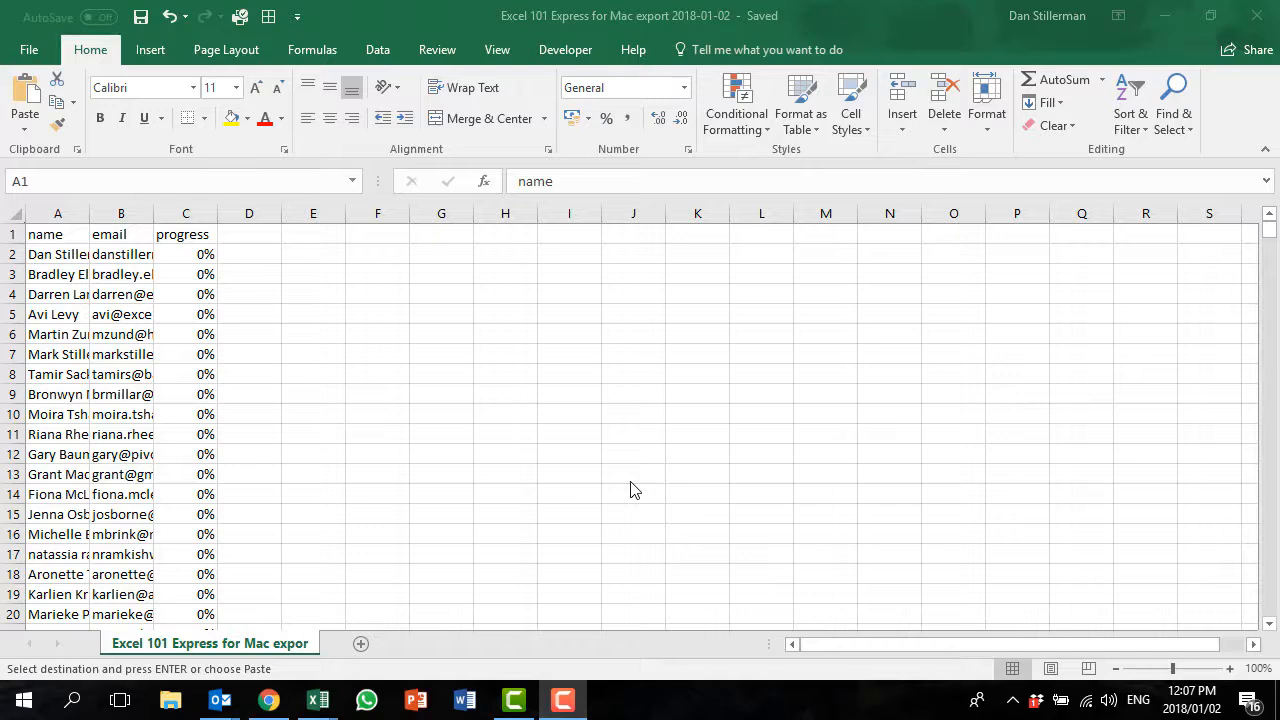
Add a "Workshop" heading in D1 and enter "Excel 101 Express for Mac" in D2 below it
click(258, 234)
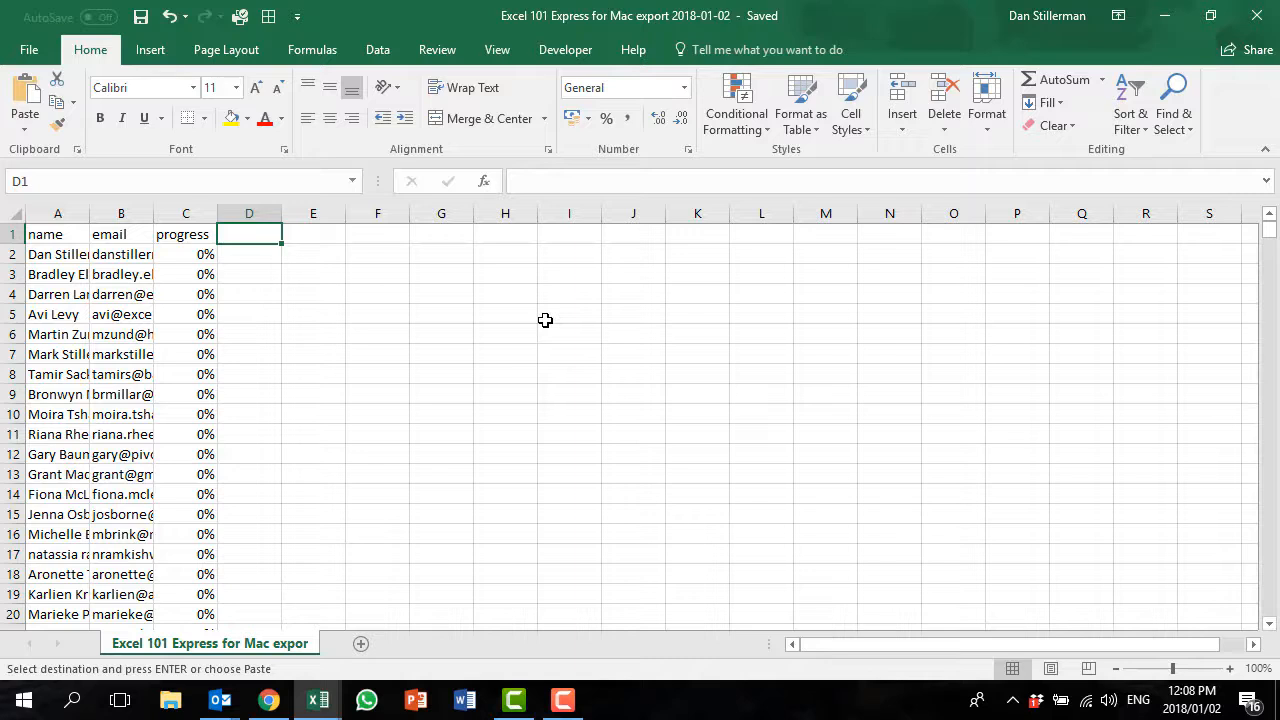
text(Workshop)
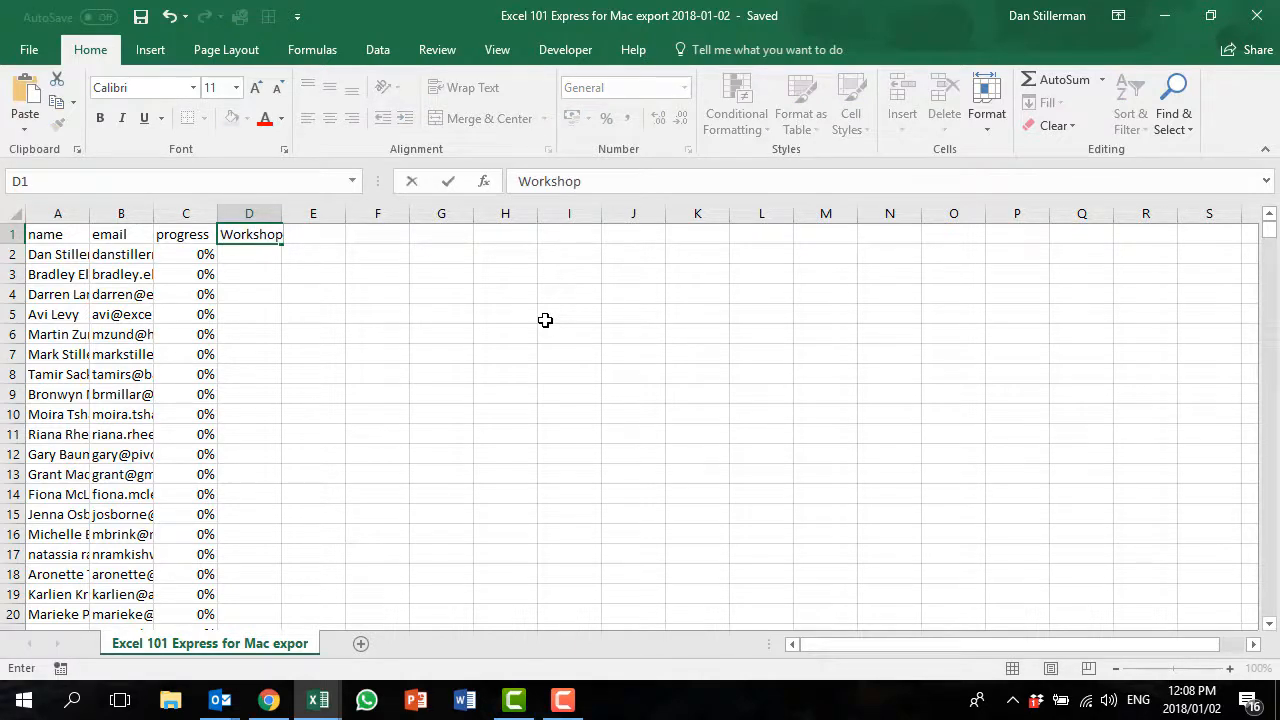
key(Return)
key(Up)
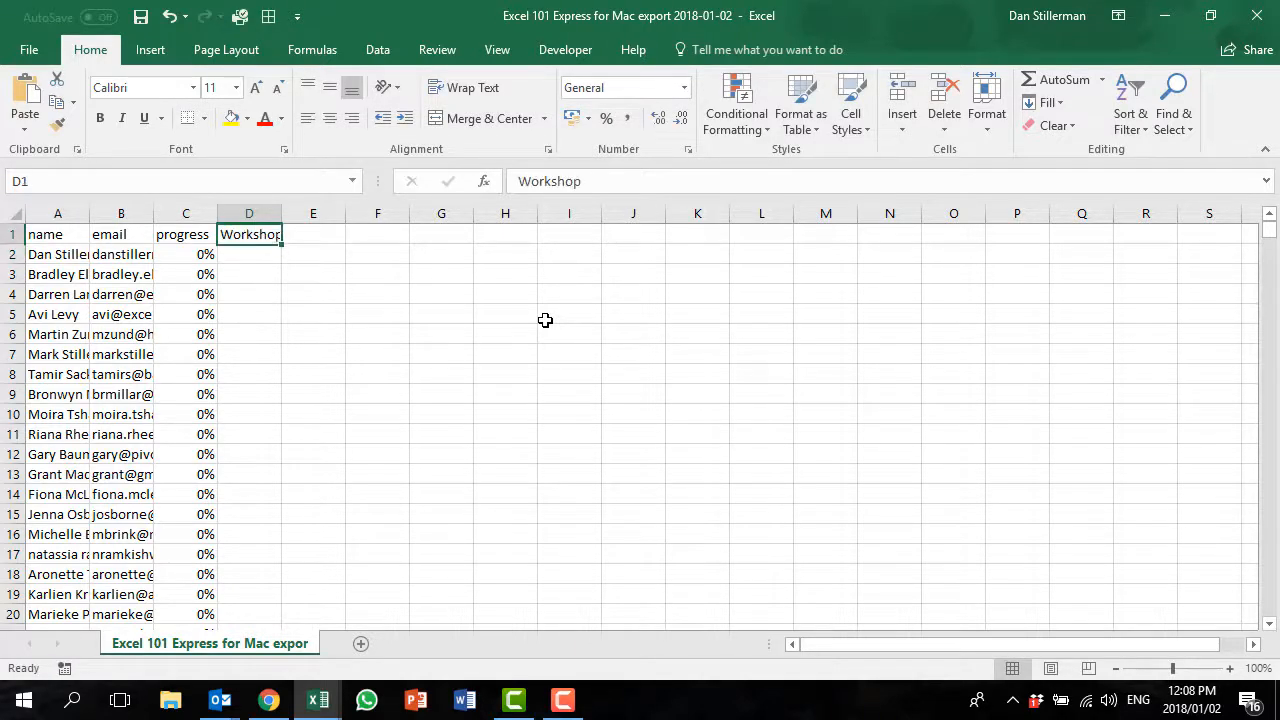
key(Down)
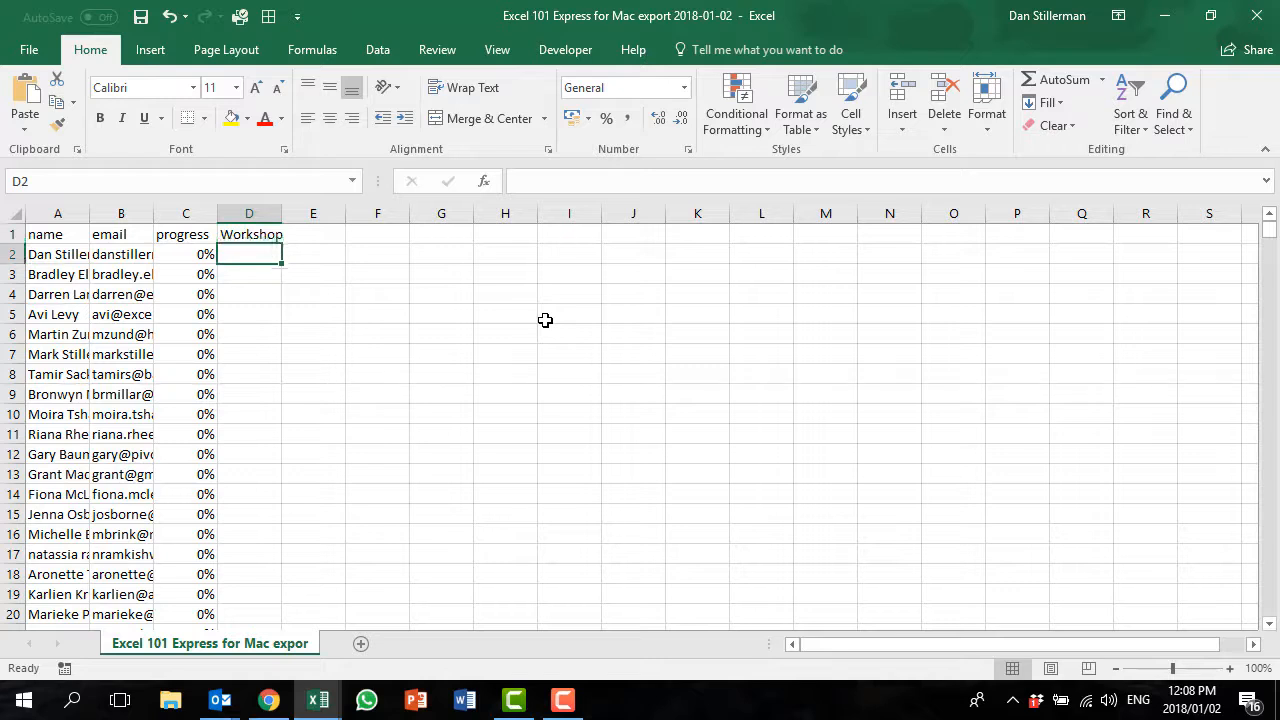
text(Ex)
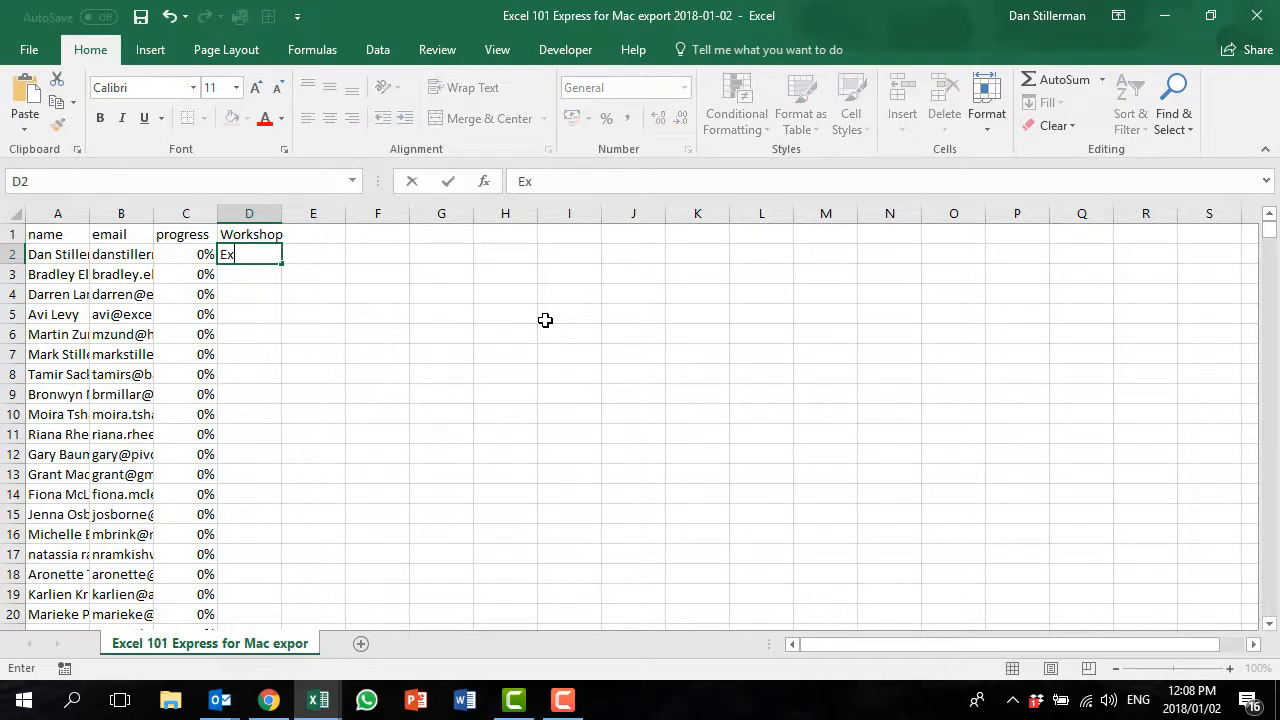
text(cel 101 Express for Mac)
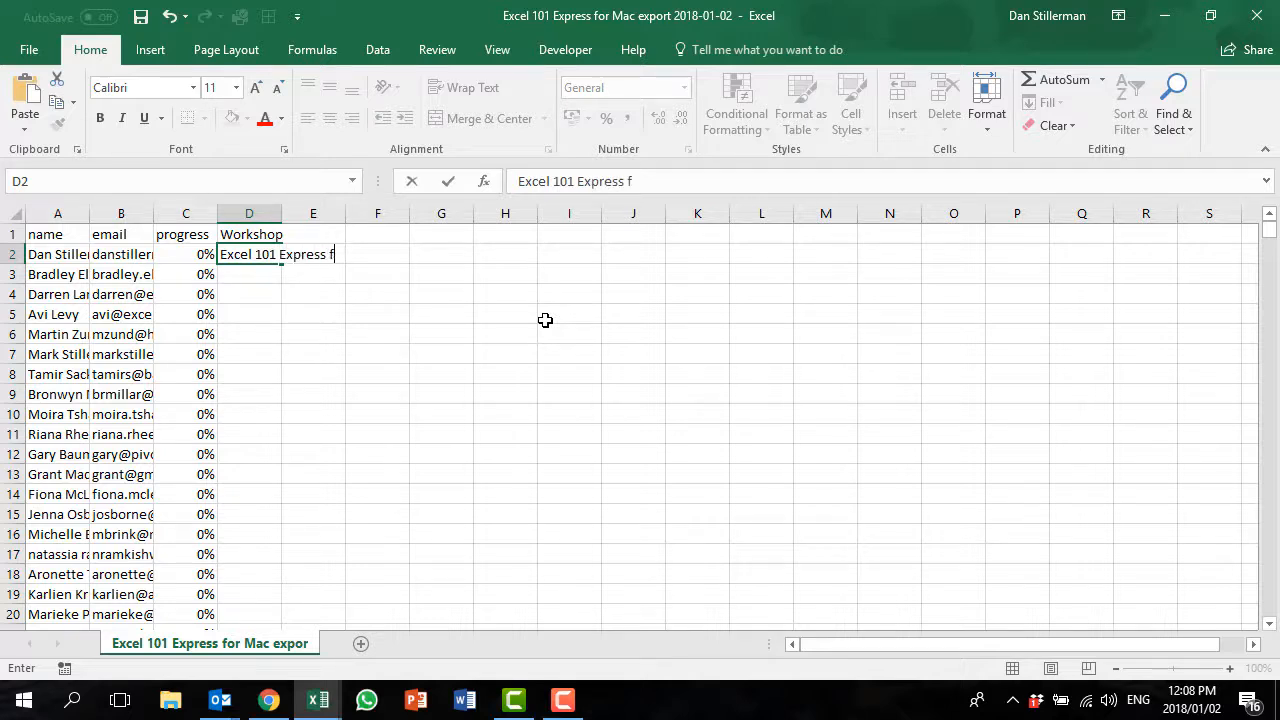
key(Return)
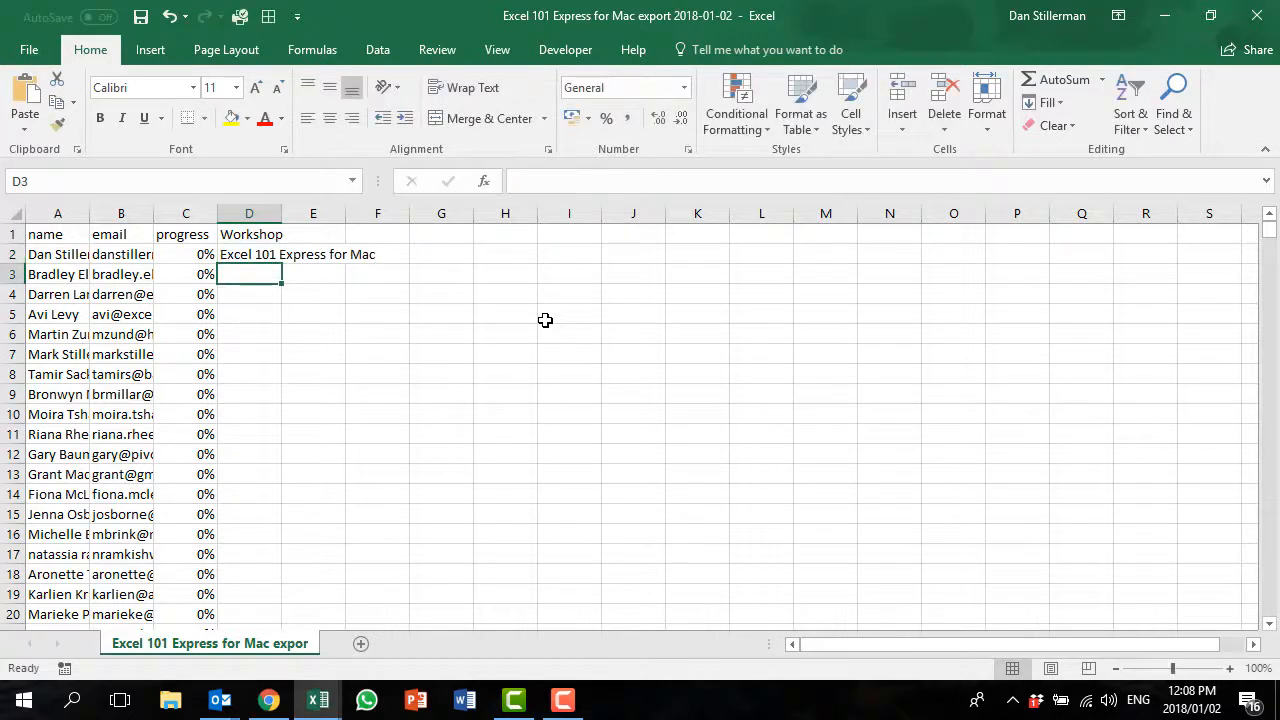
Fill the workshop name from D2 down to the last member row, and check both ends of the column
click(250, 255)
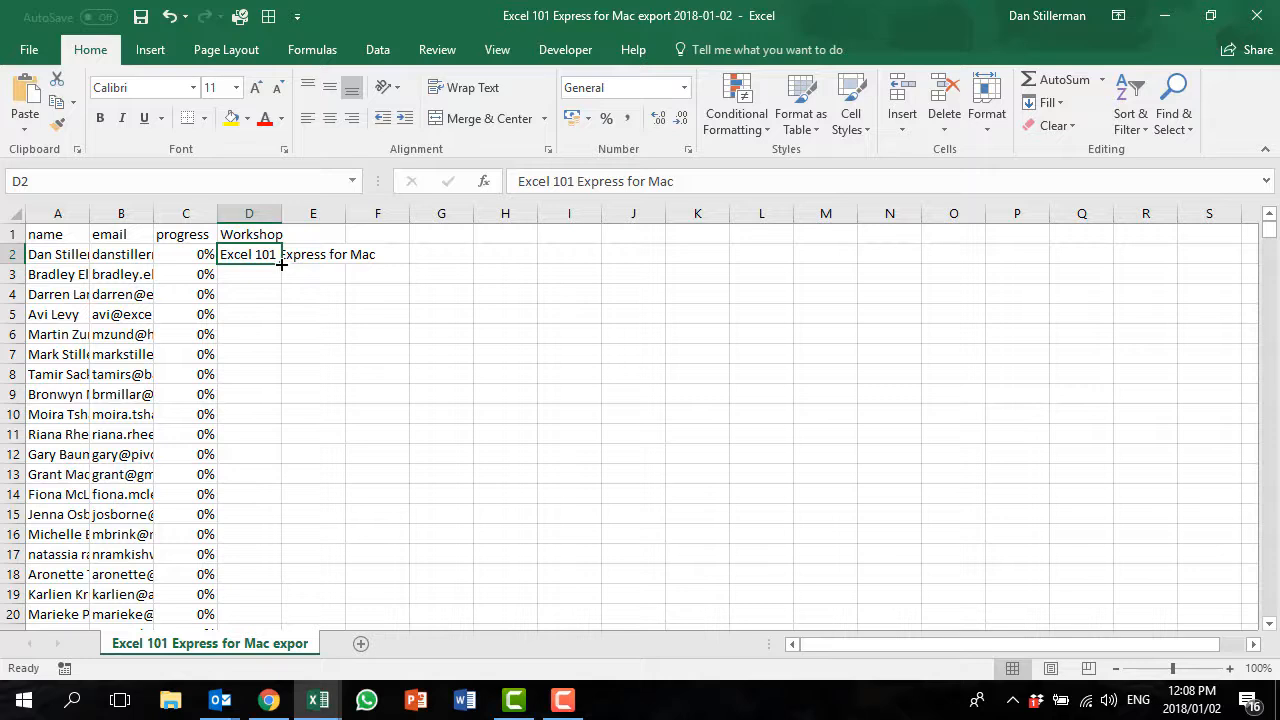
drag(281, 264, 268, 358)
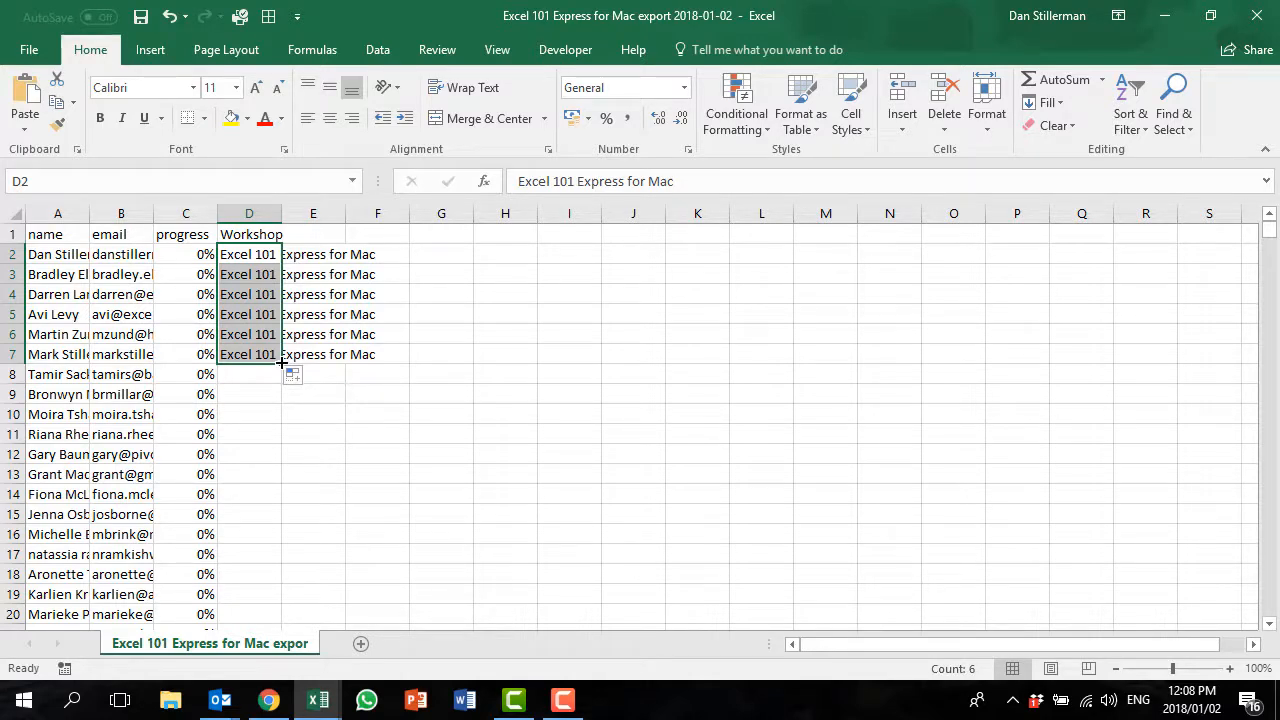
double_click(282, 362)
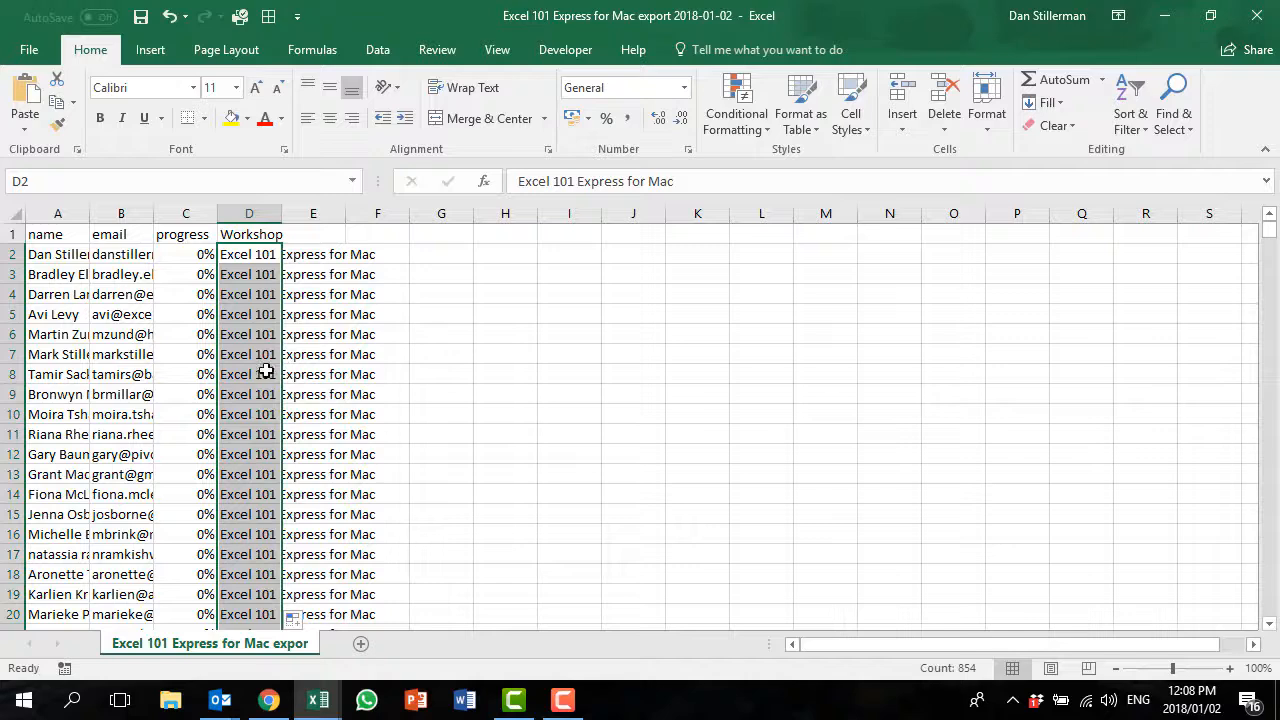
click(256, 414)
key(ctrl+Down)
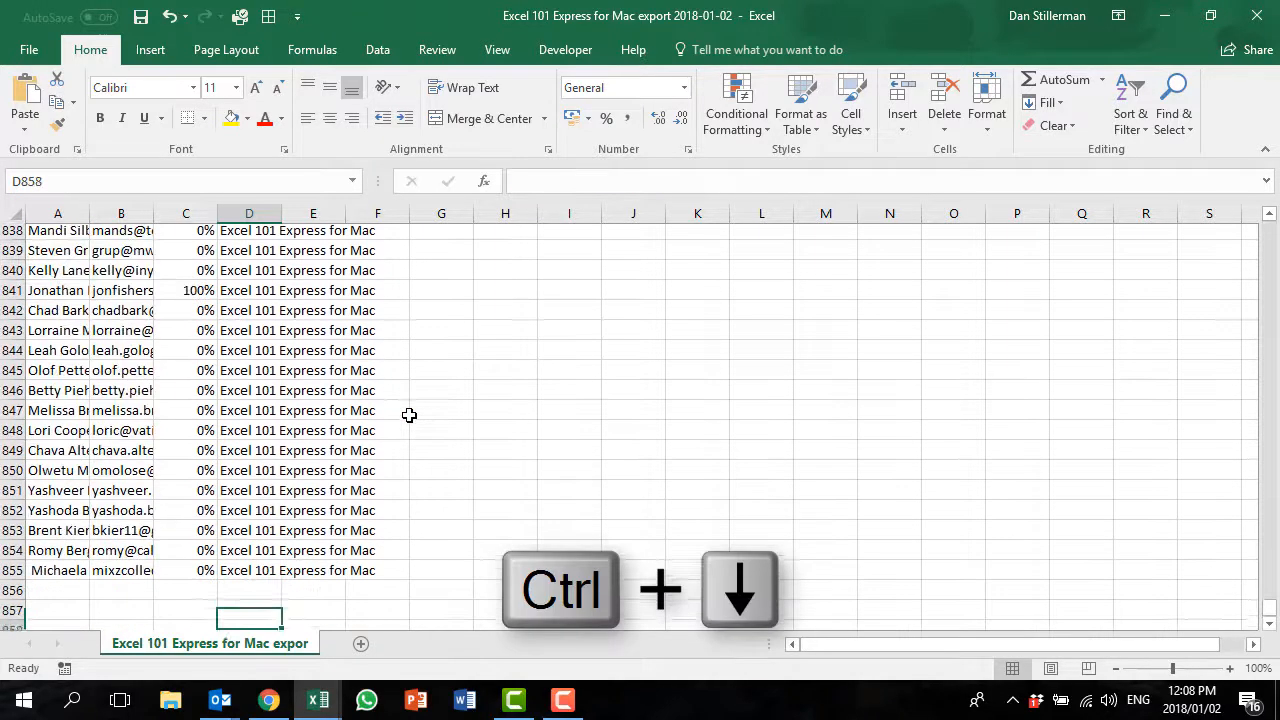
key(ctrl+Up)
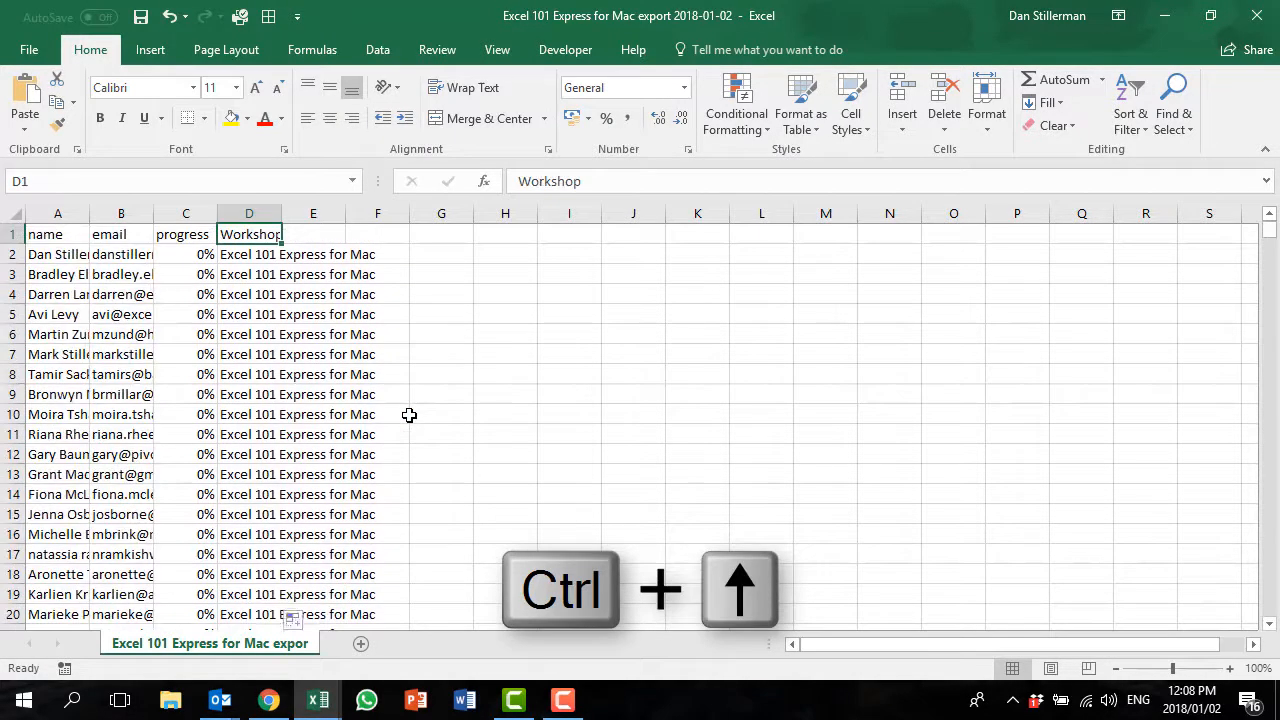
Copy the workshop name from D2 into cell D2 of the Excel 101 Express export workbook
click(262, 256)
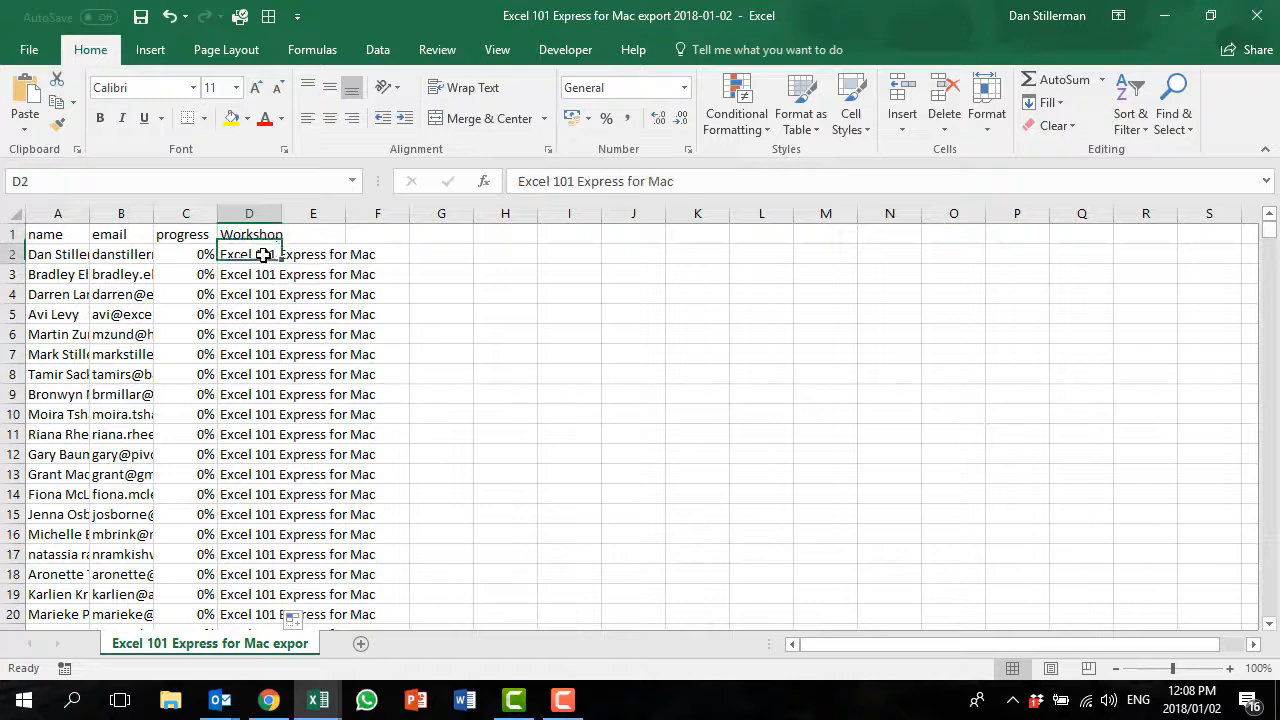
key(ctrl+c)
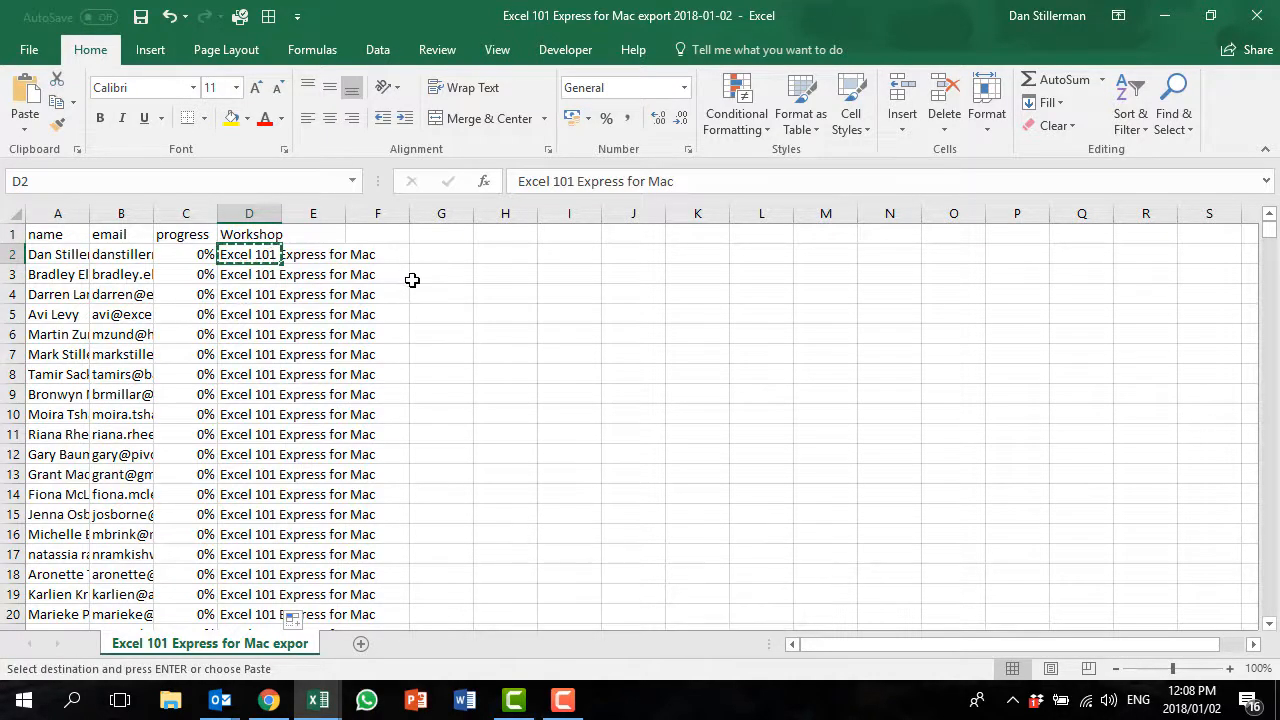
key(alt+Tab)
key(alt+Tab)
key(alt+Tab)
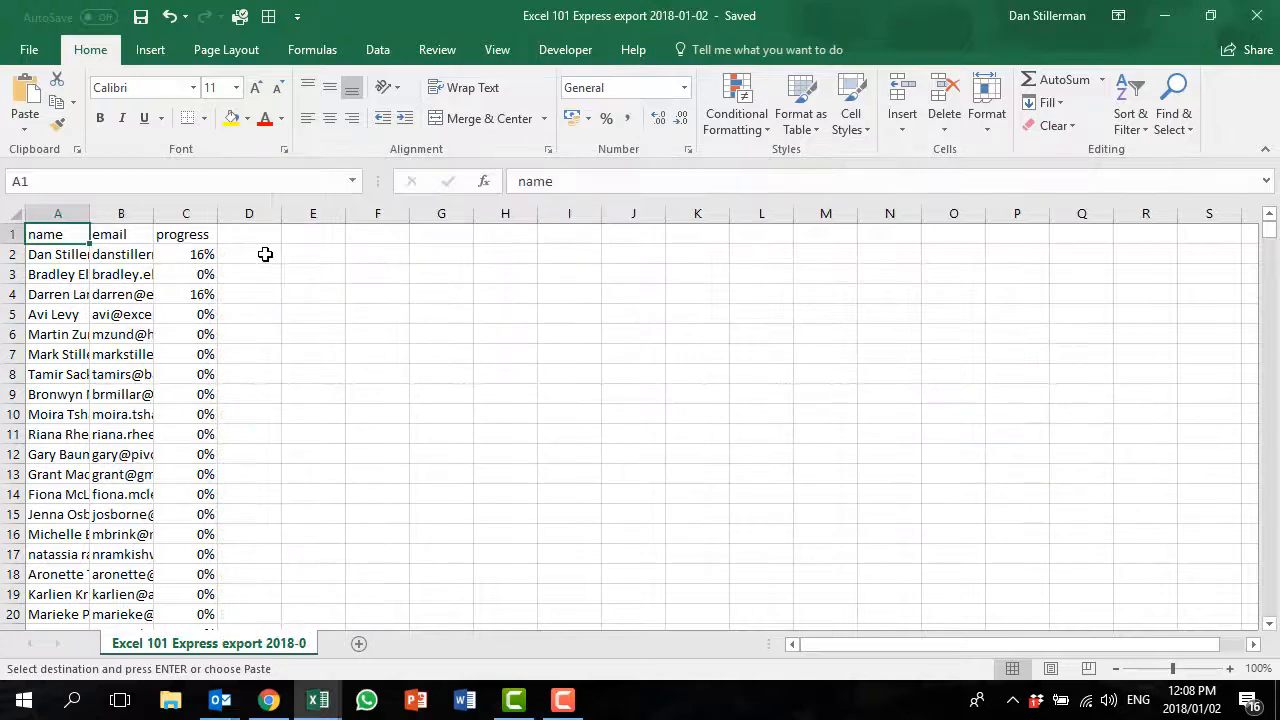
click(265, 254)
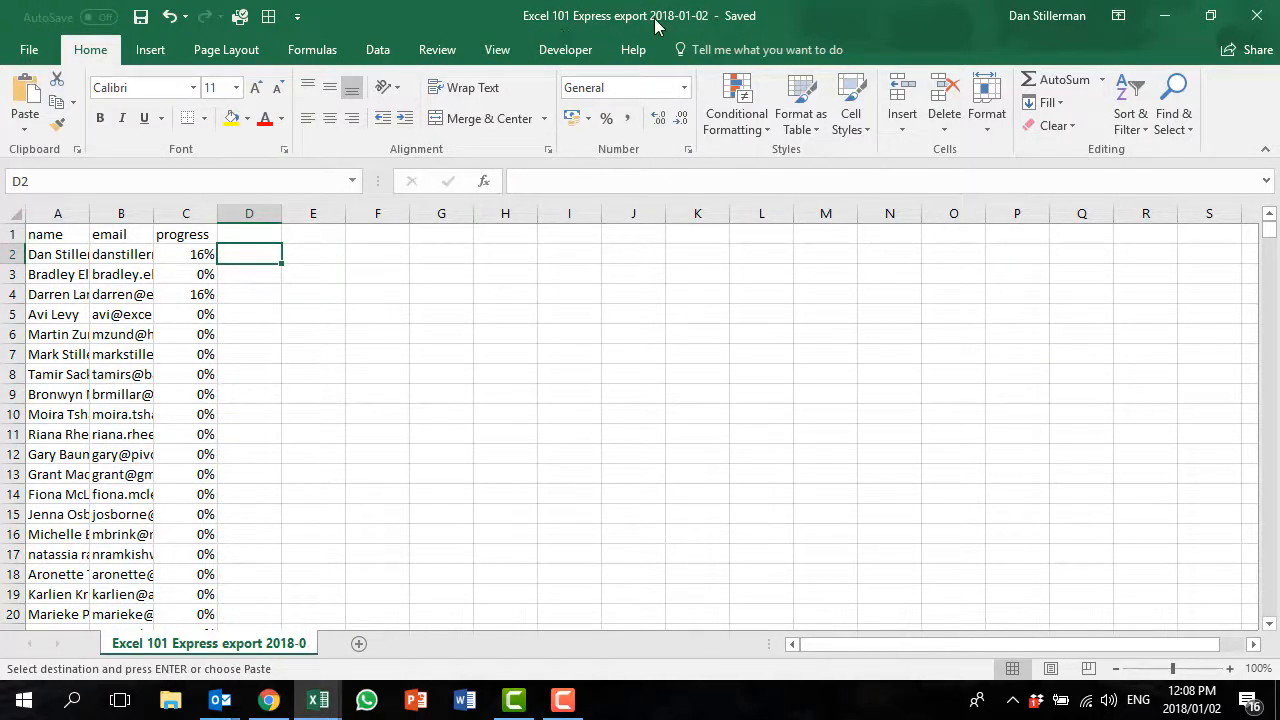
key(ctrl+v)
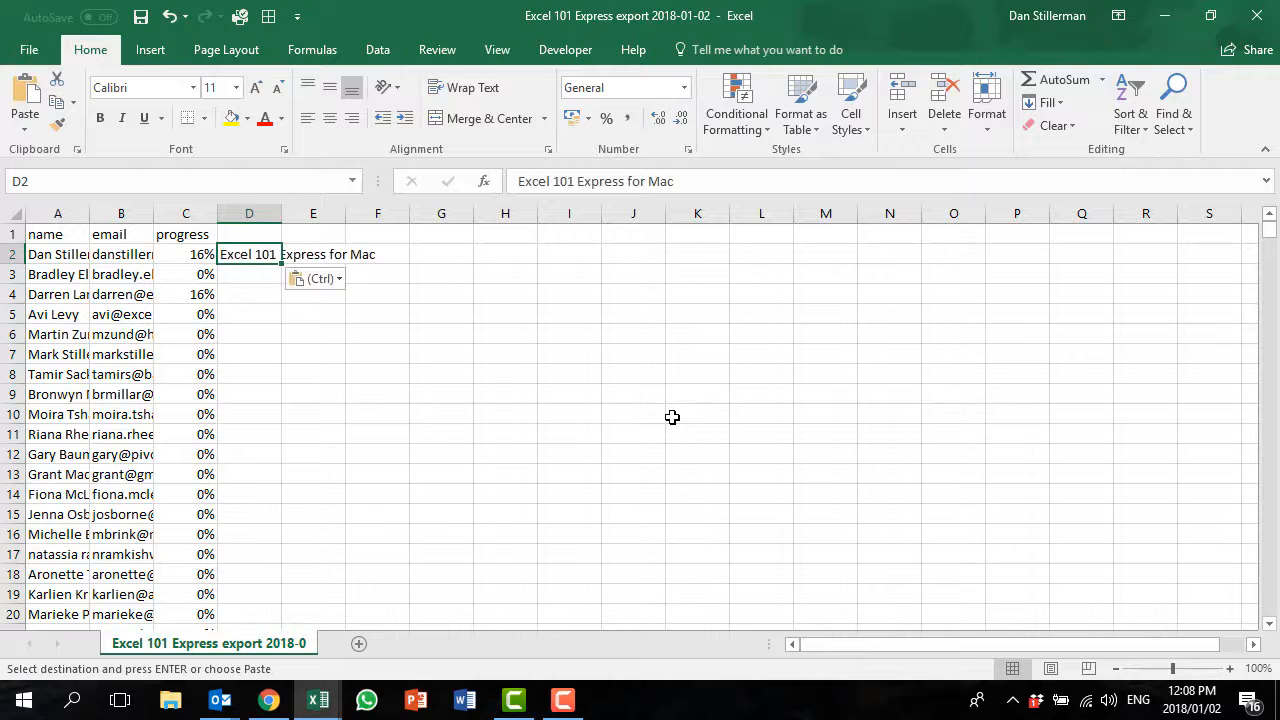
Shorten the pasted workshop name in D2 to "Excel 101 Express"
key(F2)
key(BackSpace)
key(BackSpace)
key(BackSpace)
key(BackSpace)
key(BackSpace)
key(BackSpace)
key(BackSpace)
key(BackSpace)
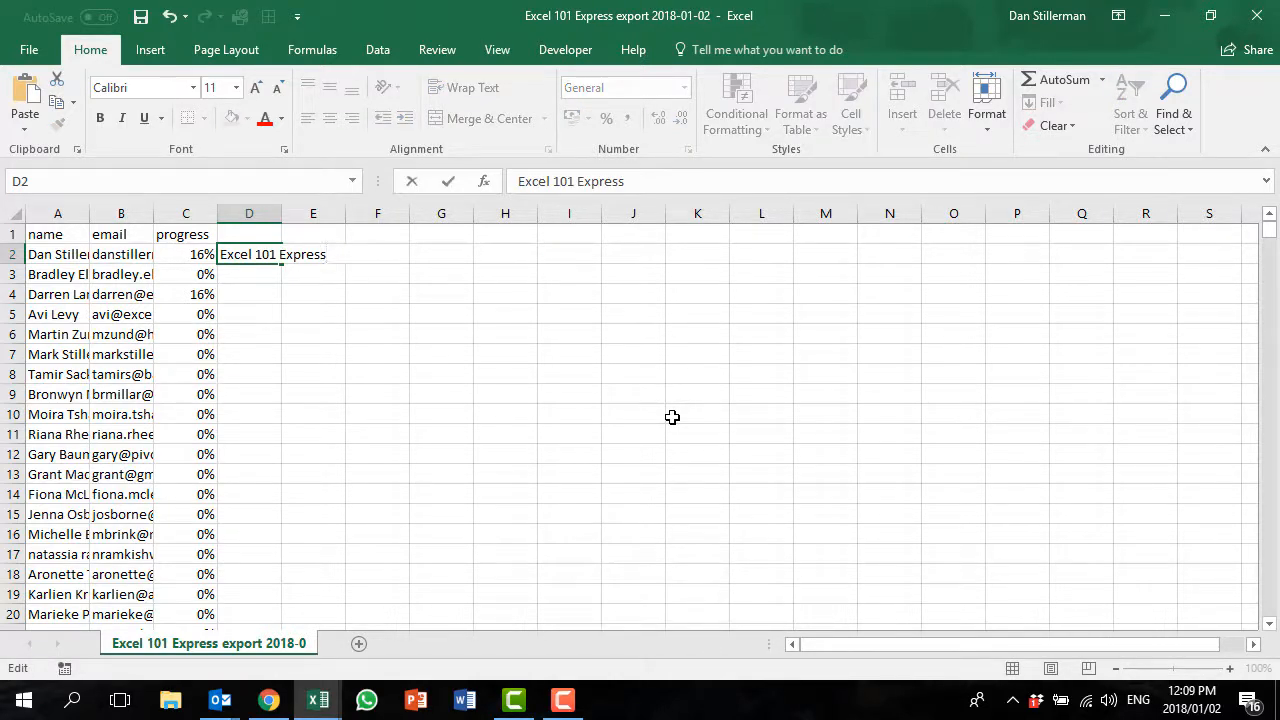
key(ctrl+Return)
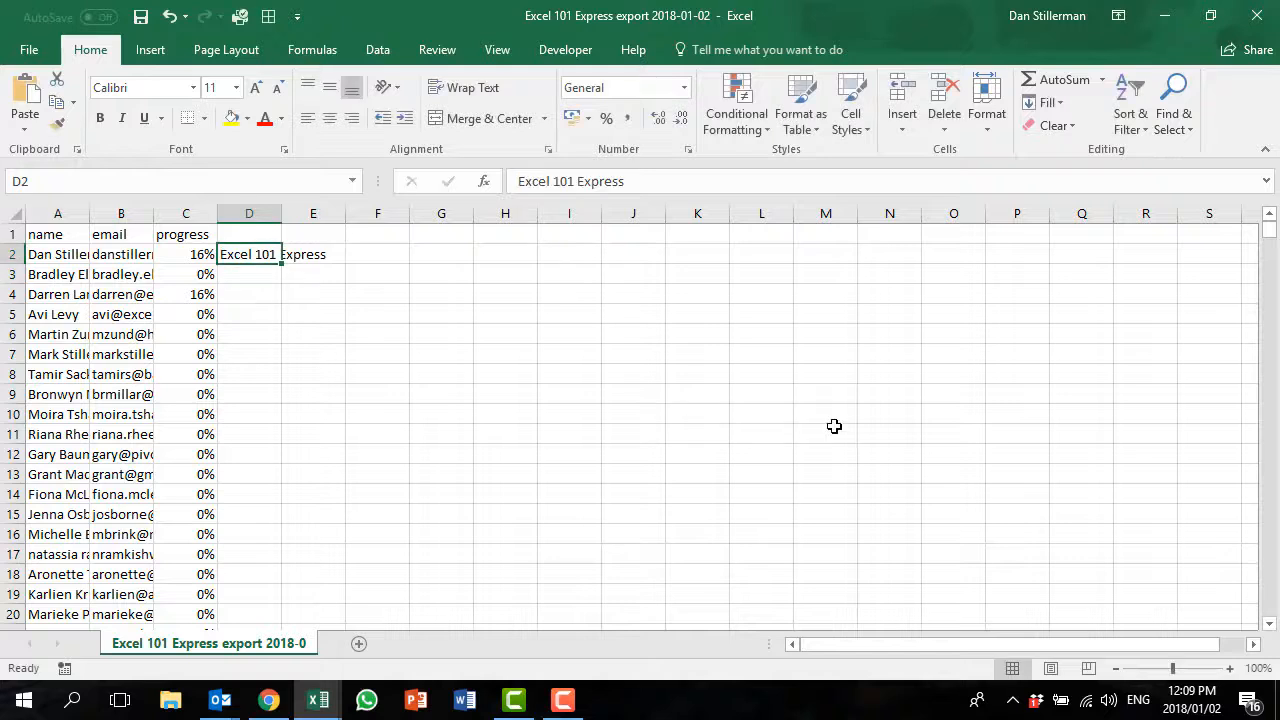
Fill the Express workshop name down beside every member and enter the heading "Workshop" in D1
double_click(281, 263)
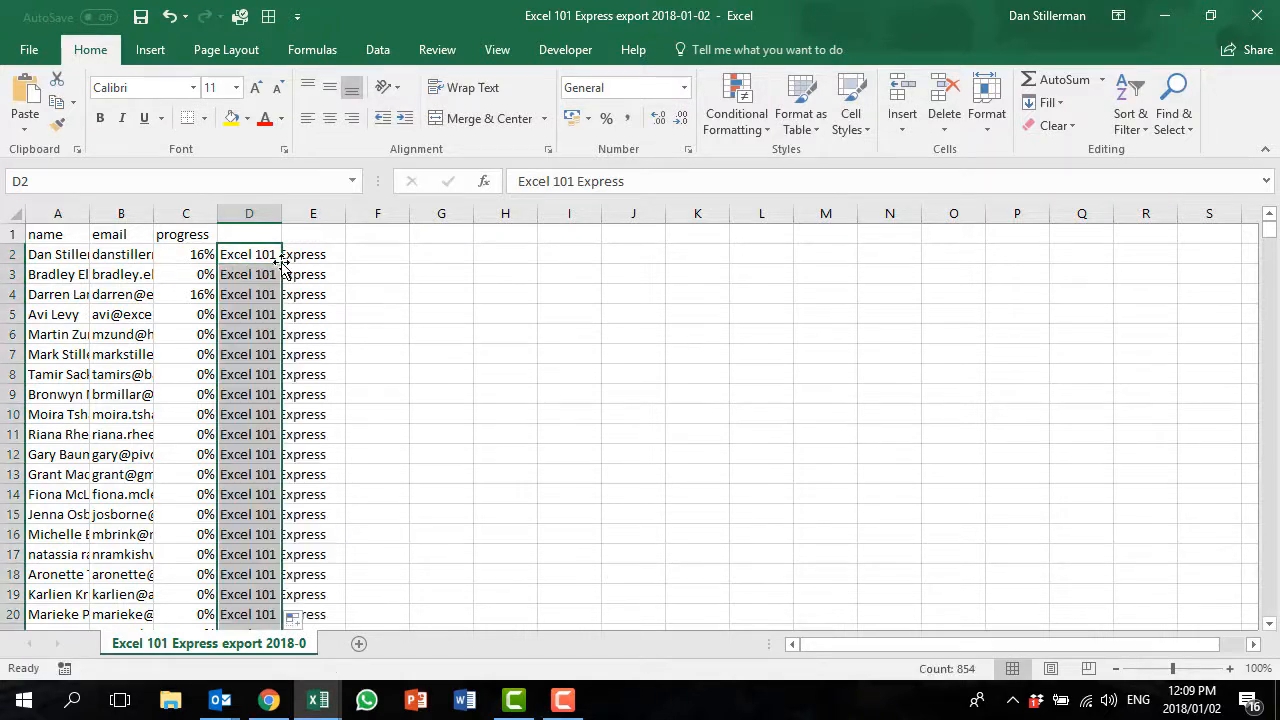
click(248, 230)
text(Workshop)
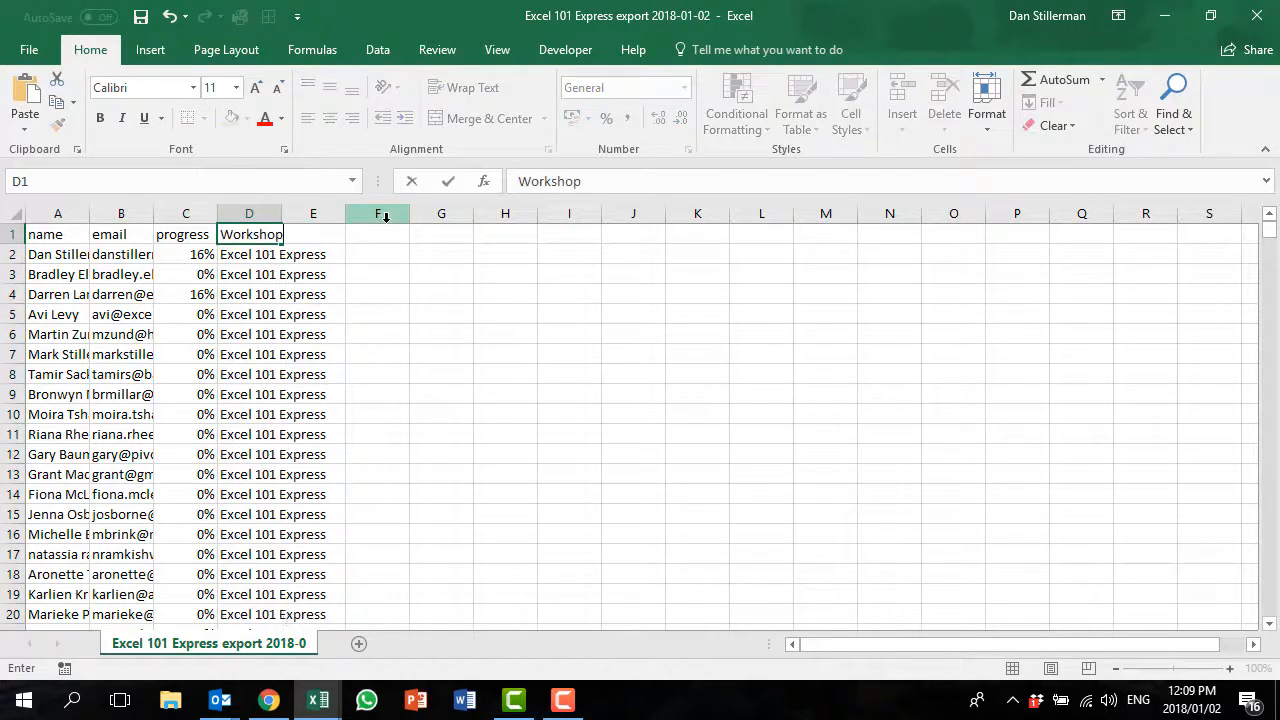
key(Return)
In the Excel 101 Classic export workbook, enter the heading "Workshop" in D1 and "Excel 101 Classic" in D2
key(alt+Tab)
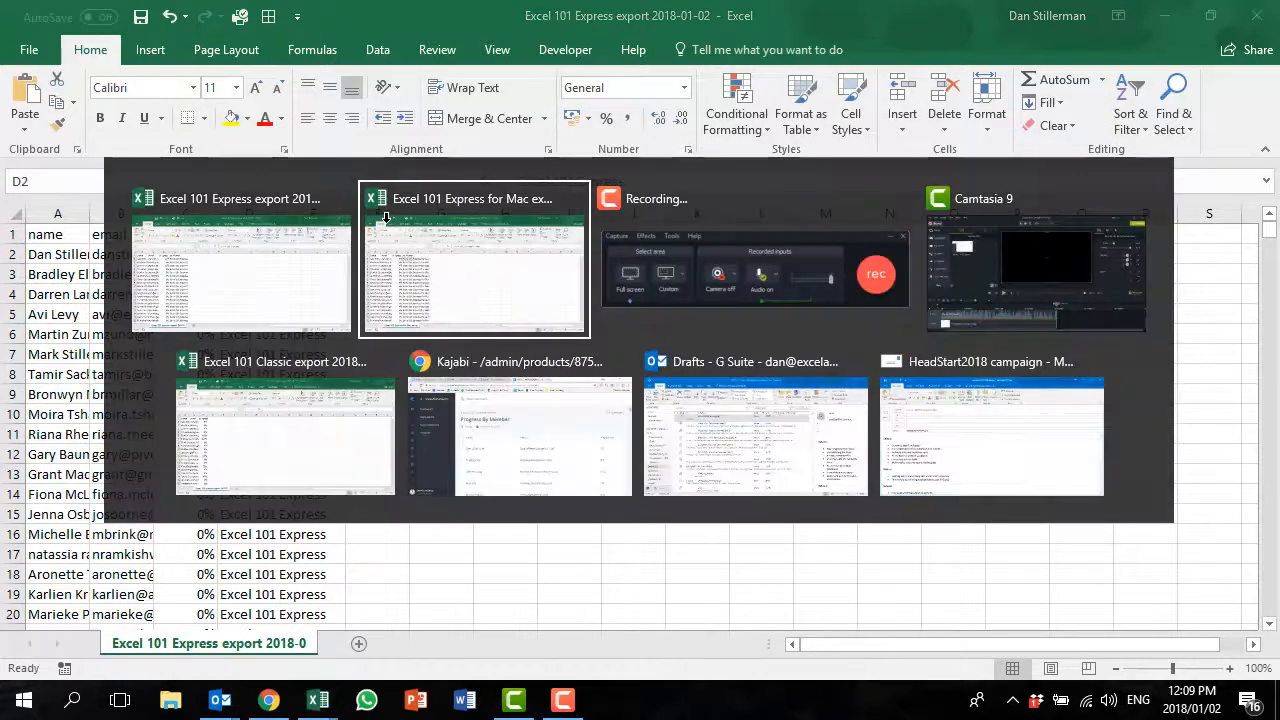
key(alt+Tab)
key(alt+Tab)
key(alt+Tab)
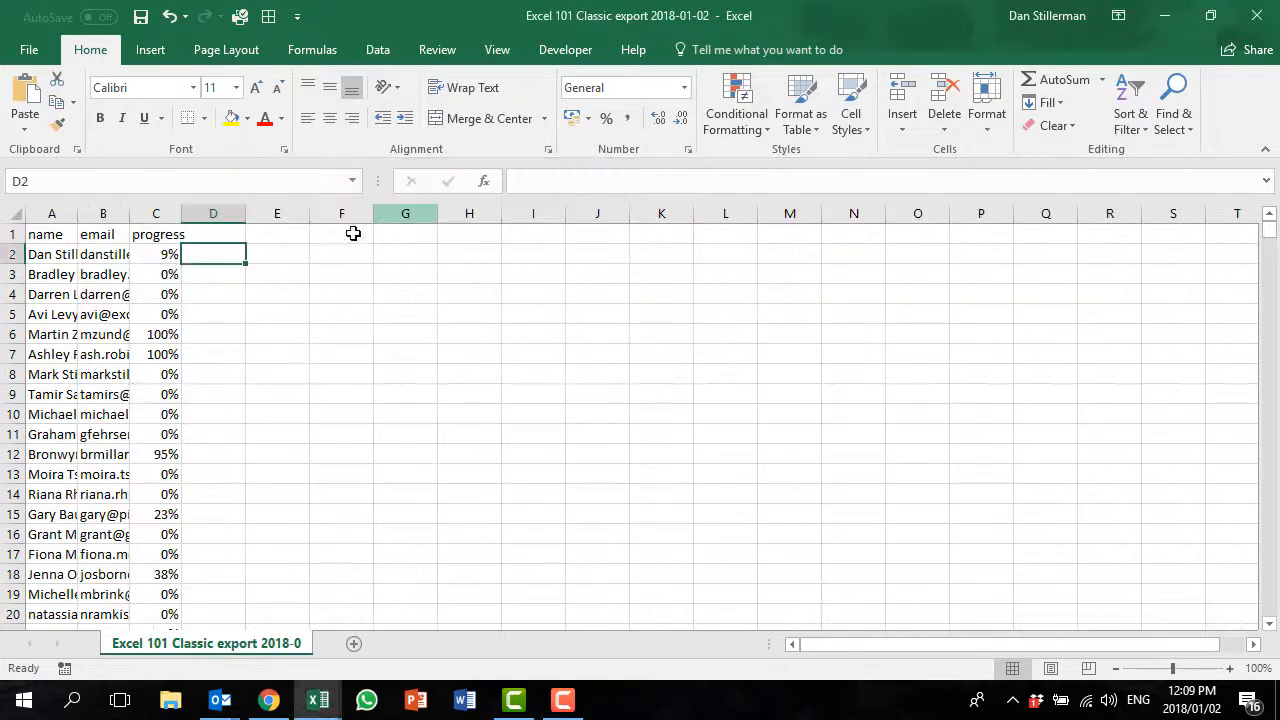
click(238, 234)
text(Workshop)
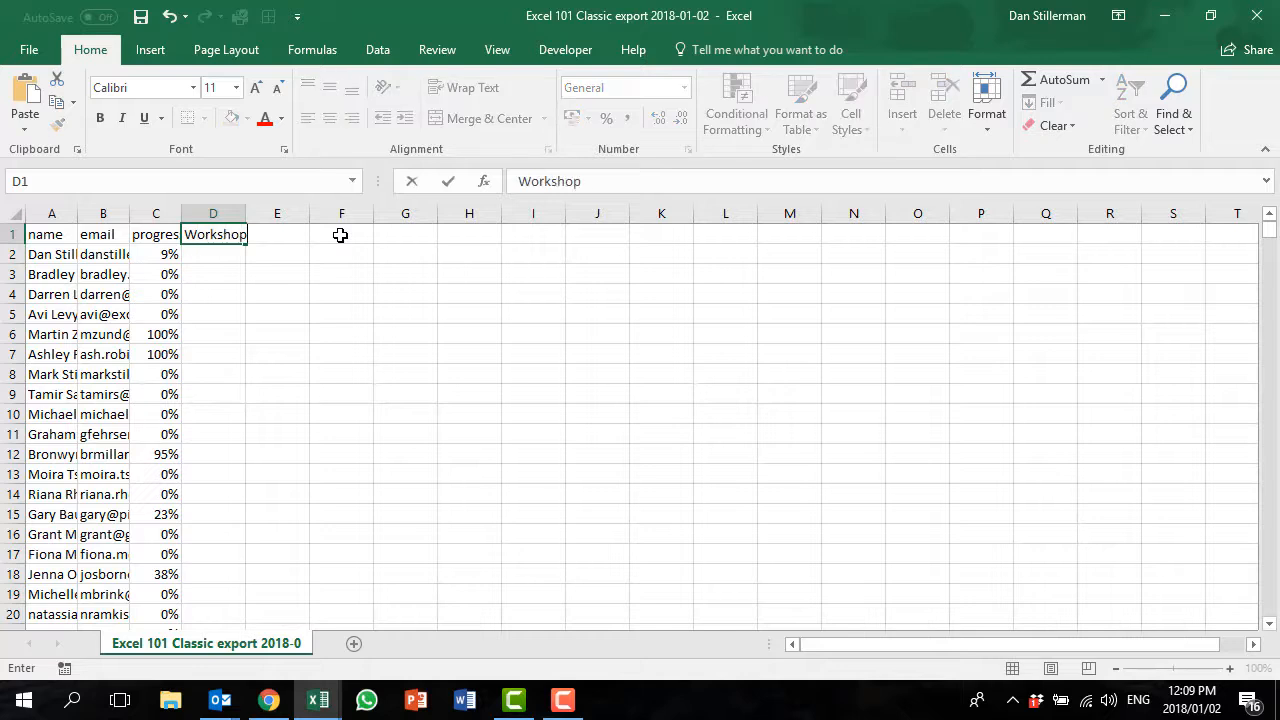
key(Return)
text(Exc)
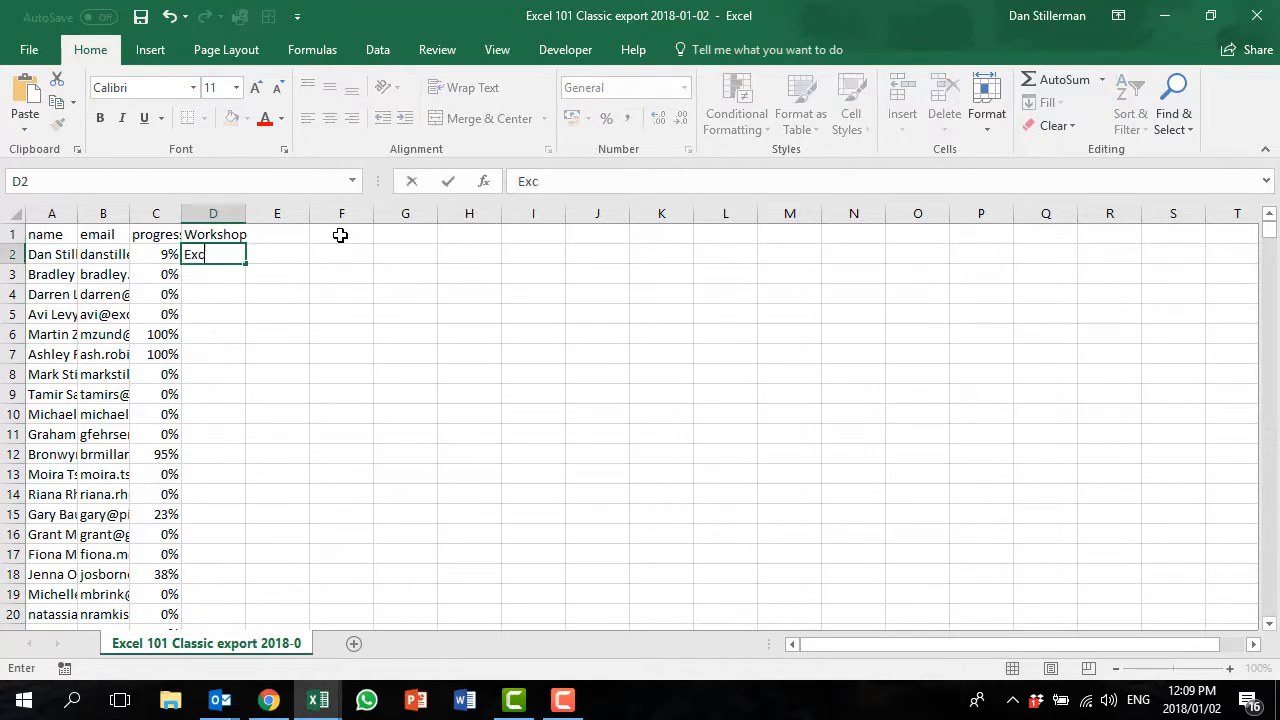
text(el 101 Classic)
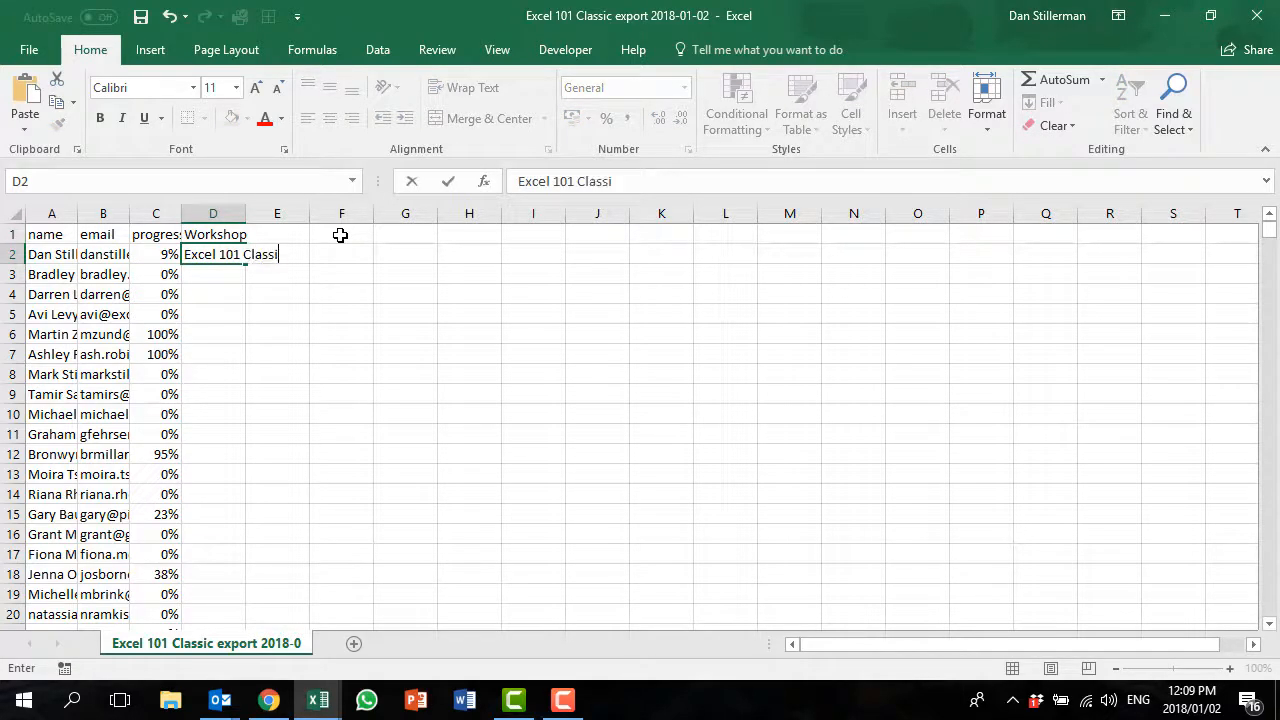
key(Return)
Fill "Excel 101 Classic" from D2 down the Workshop column for all members
click(236, 254)
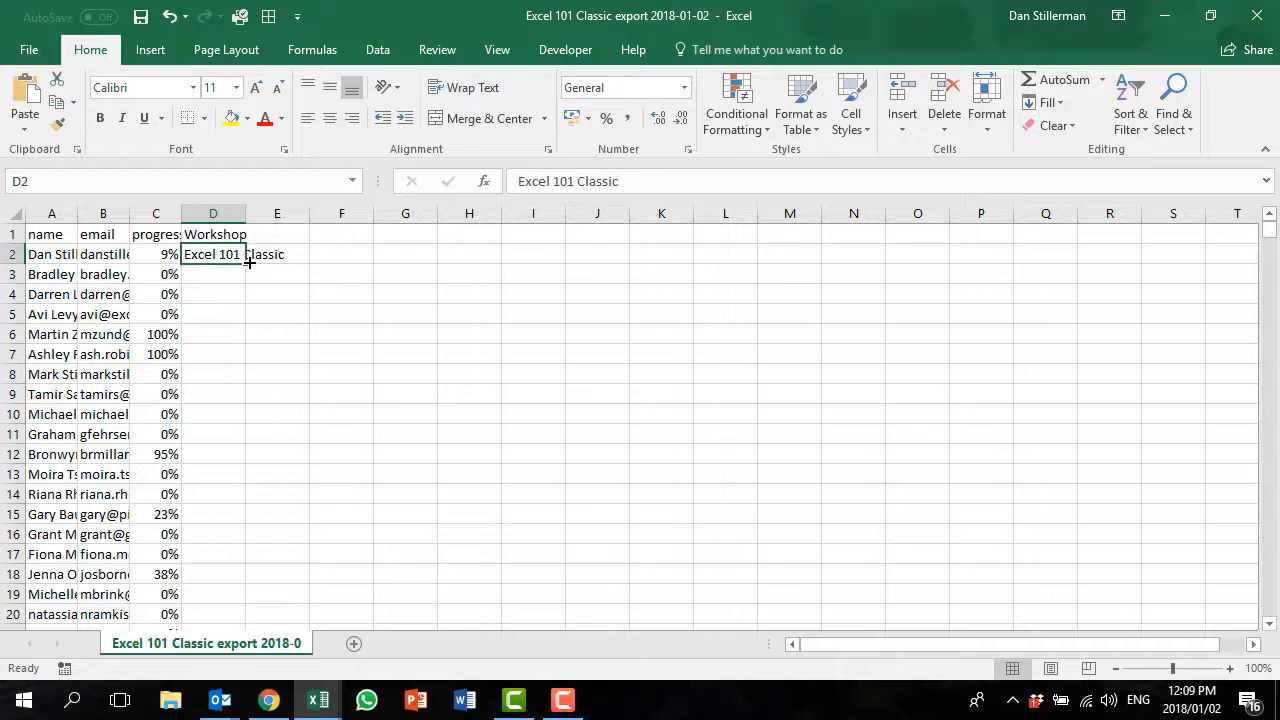
double_click(245, 264)
click(218, 254)
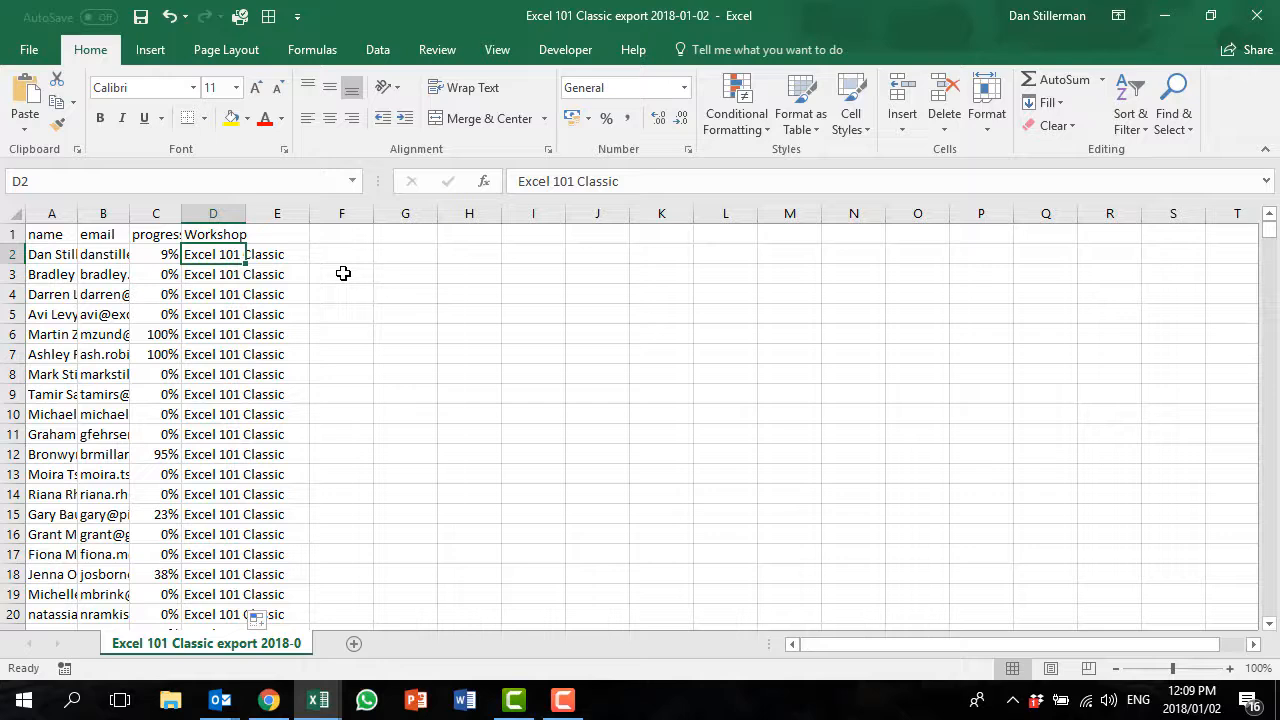
Switch to the Excel 101 Express export workbook and select the first member's name in cell A2
click(278, 235)
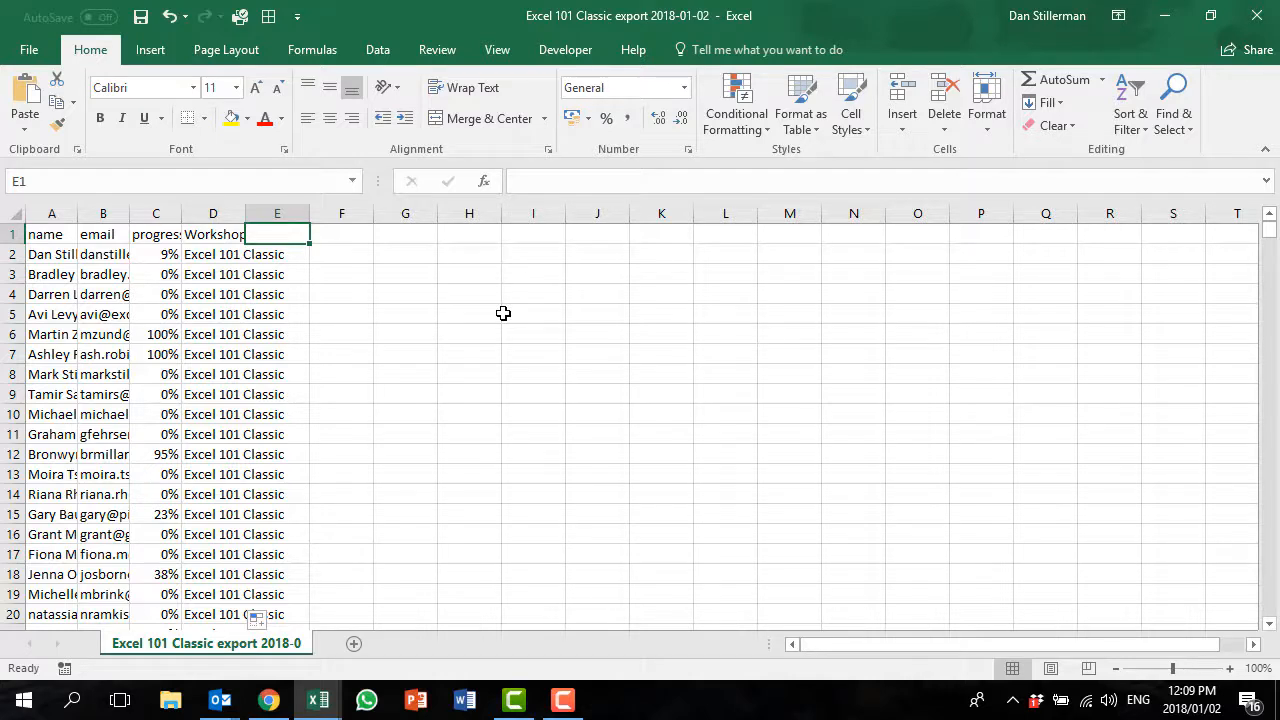
key(alt+Tab)
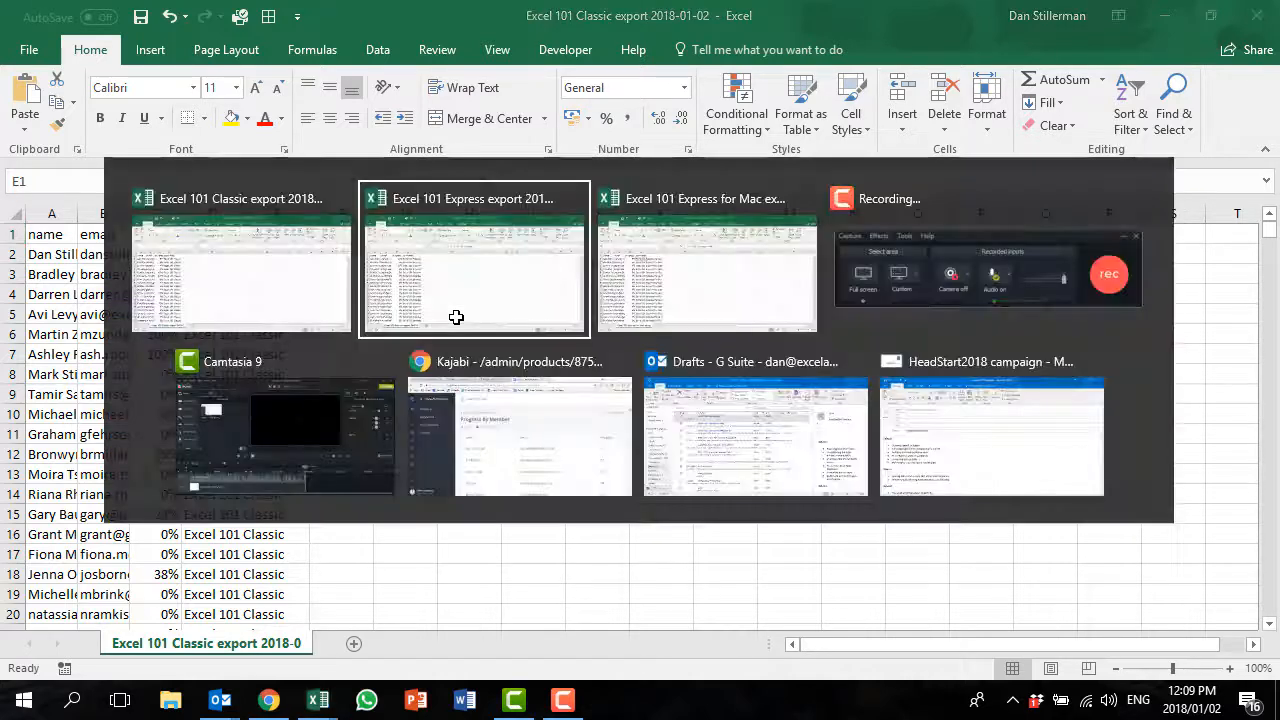
click(456, 317)
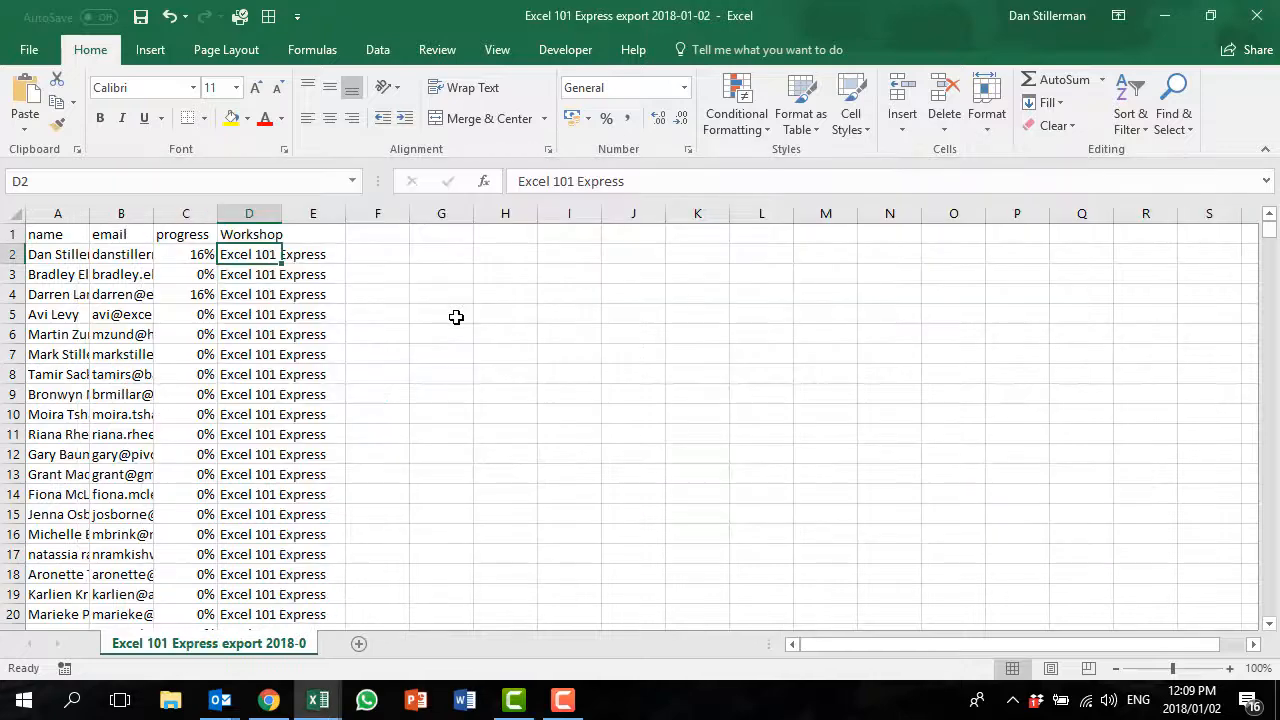
key(Left)
key(Left)
key(Left)
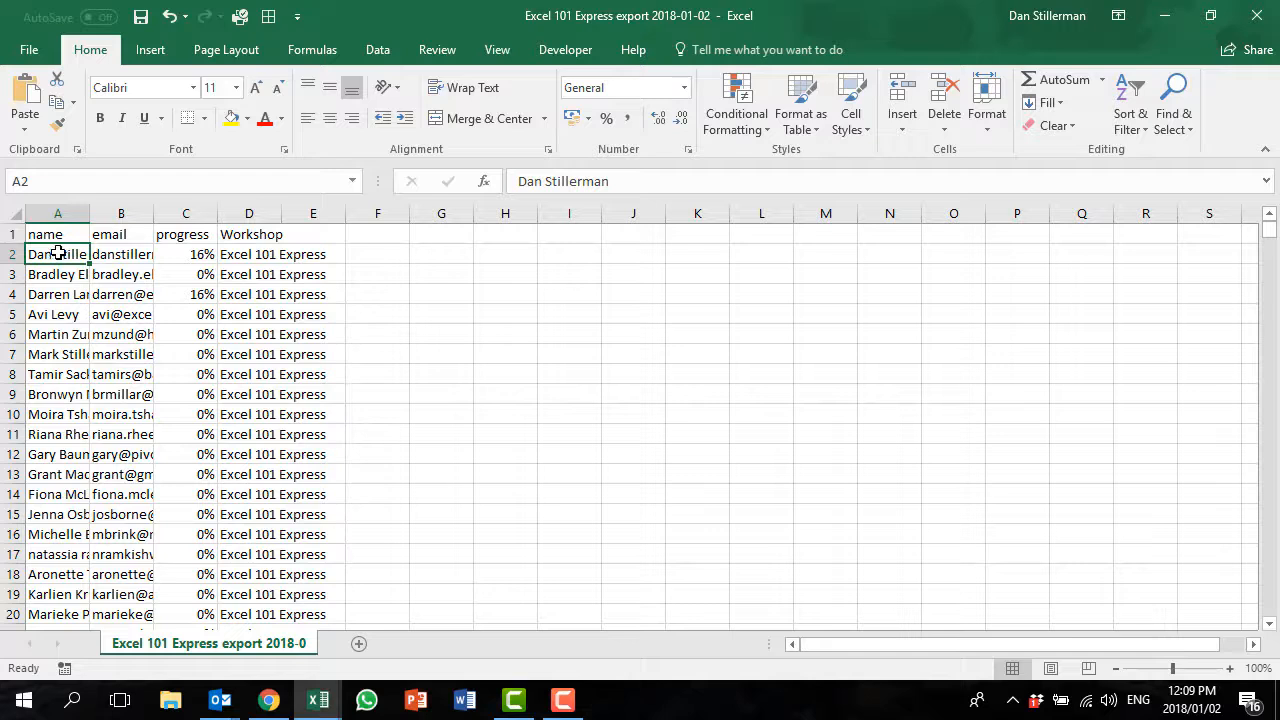
drag(58, 254, 247, 550)
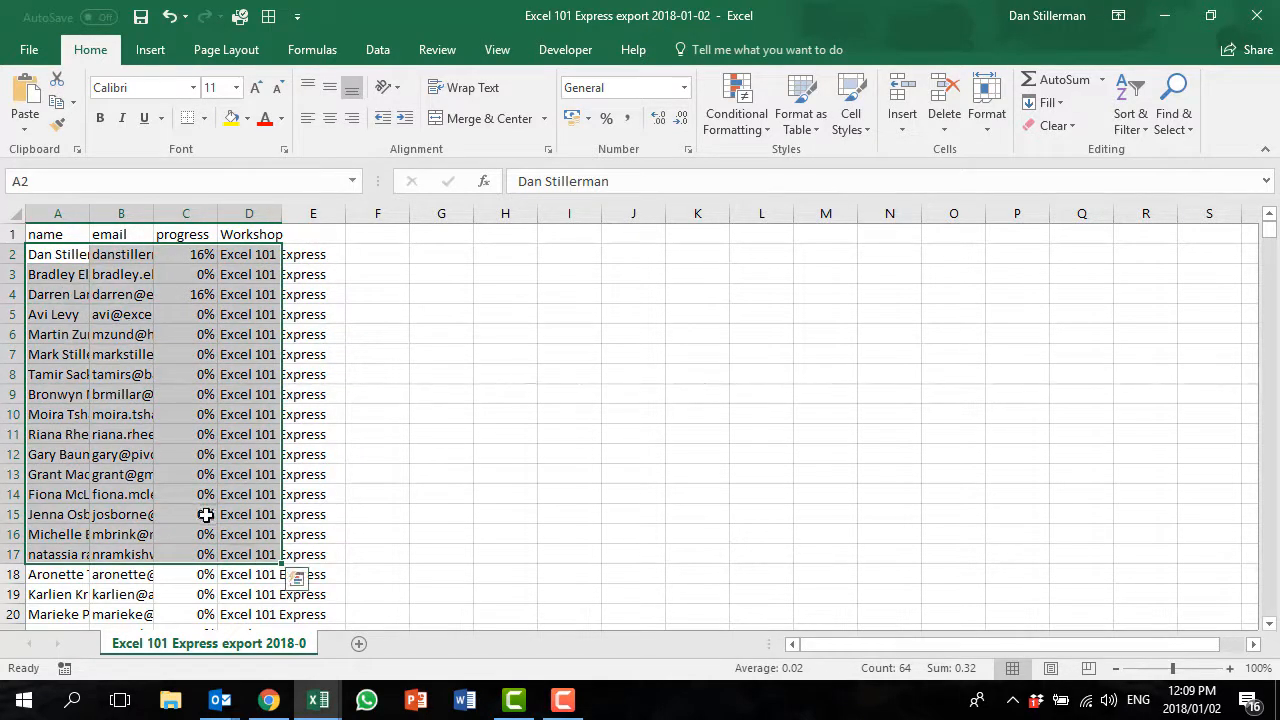
scroll(205, 517, down, 5)
scroll(205, 517, up, 5)
click(57, 254)
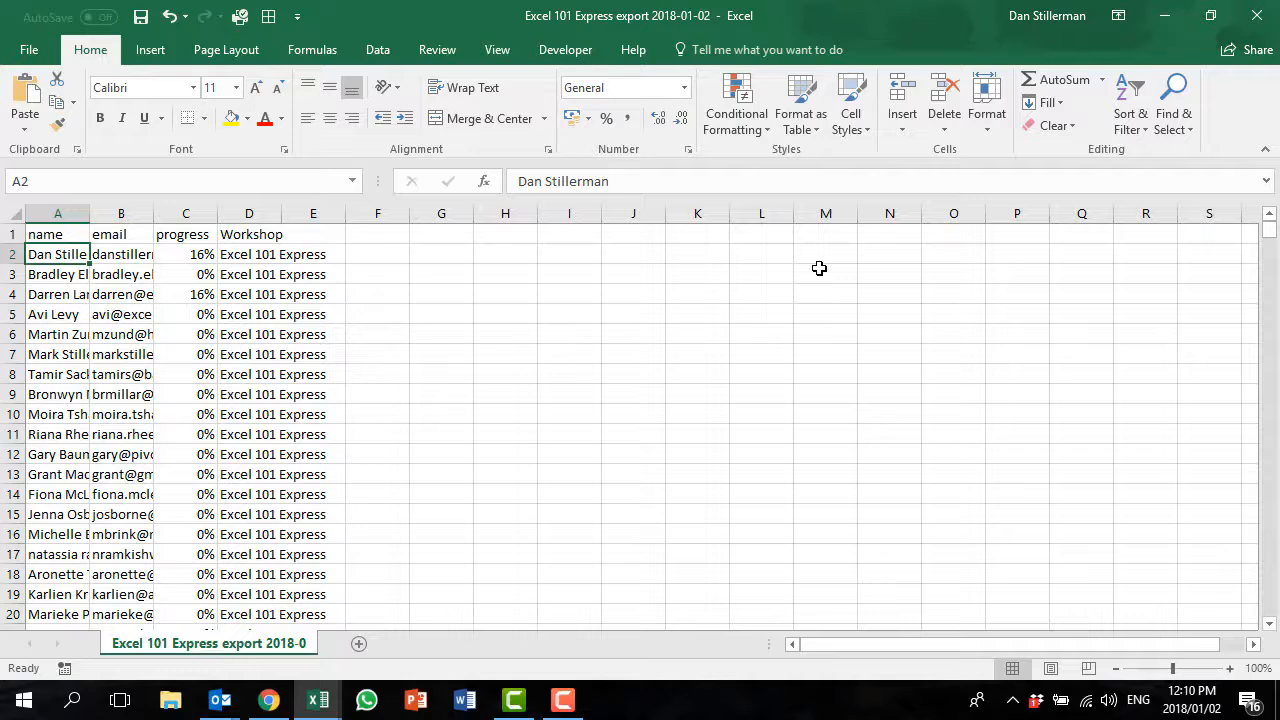
Select all Express member rows below the headings, A2 through D855, and copy them
key(shift+Right)
key(shift+Right)
key(shift+Right)
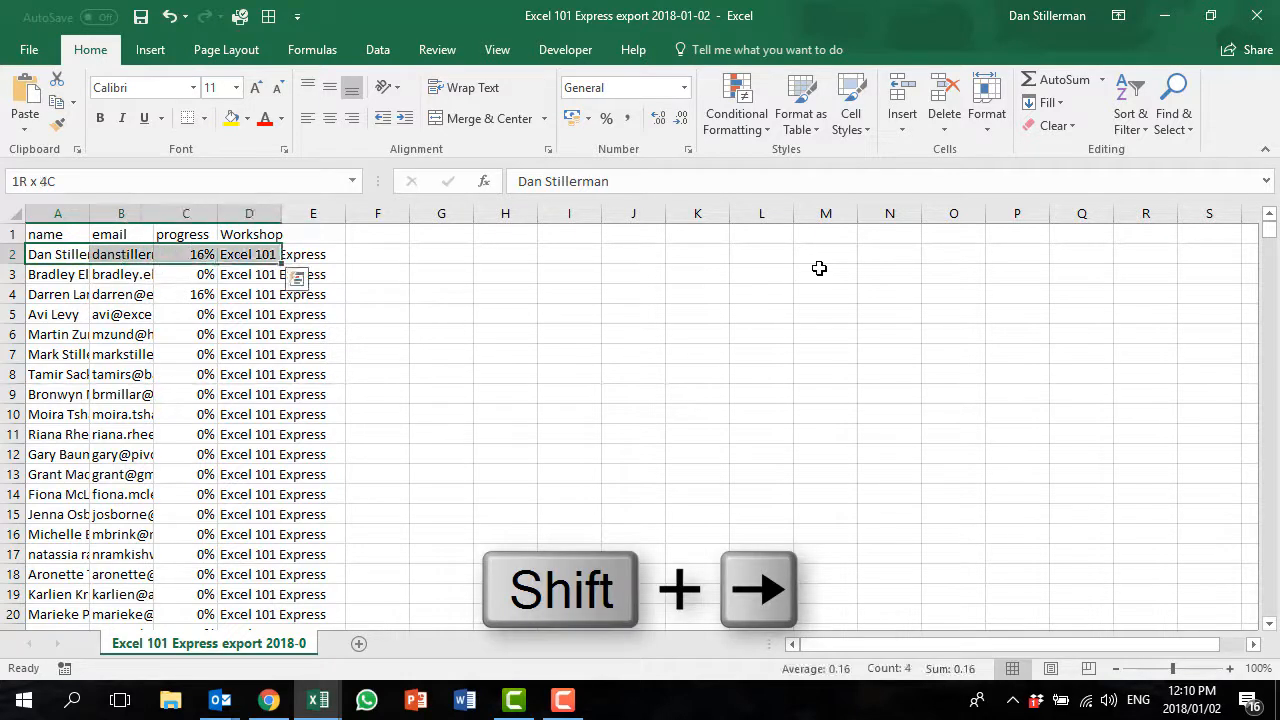
key(shift+Down)
key(shift+Down)
key(shift+Down)
key(shift+Down)
key(shift+Down)
key(shift+Down)
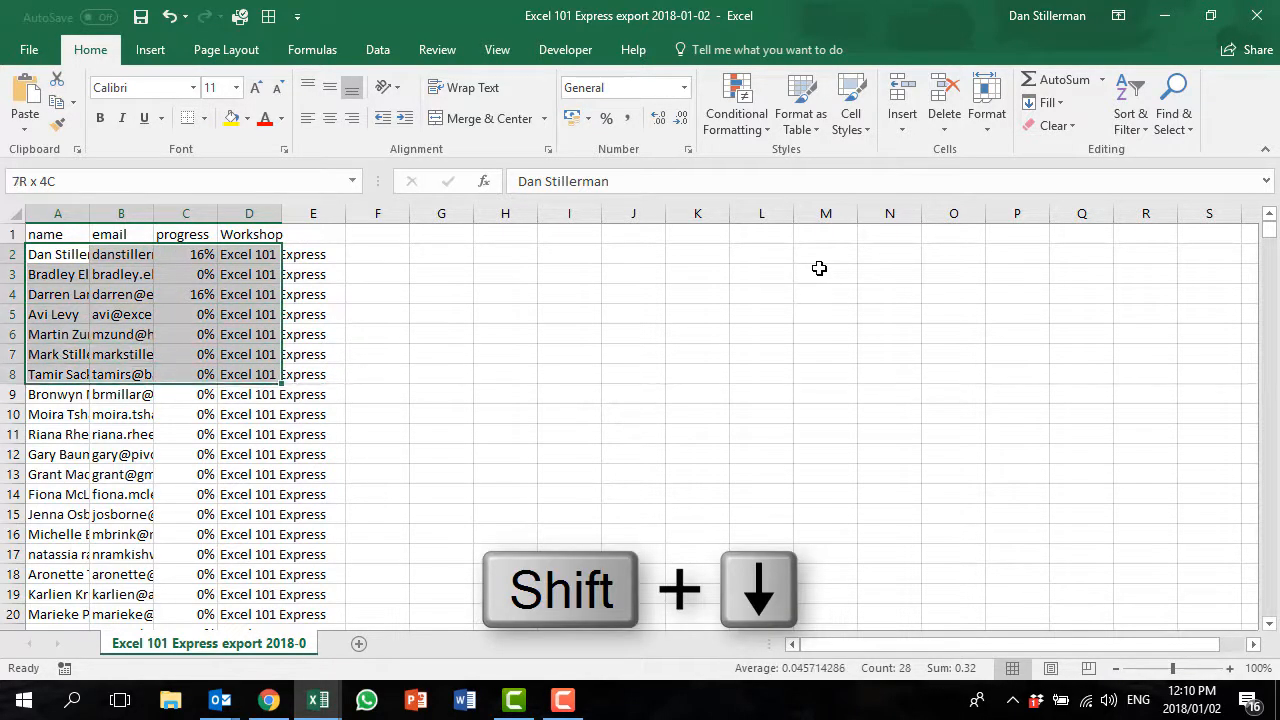
key(shift+Down)
key(shift+Down)
key(shift+Down)
key(shift+Down)
key(shift+Down)
key(shift+Down)
key(shift+Down)
key(shift+Down)
key(shift+Down)
key(shift+Down)
key(shift+Up)
key(shift+Up)
key(shift+Up)
key(shift+Up)
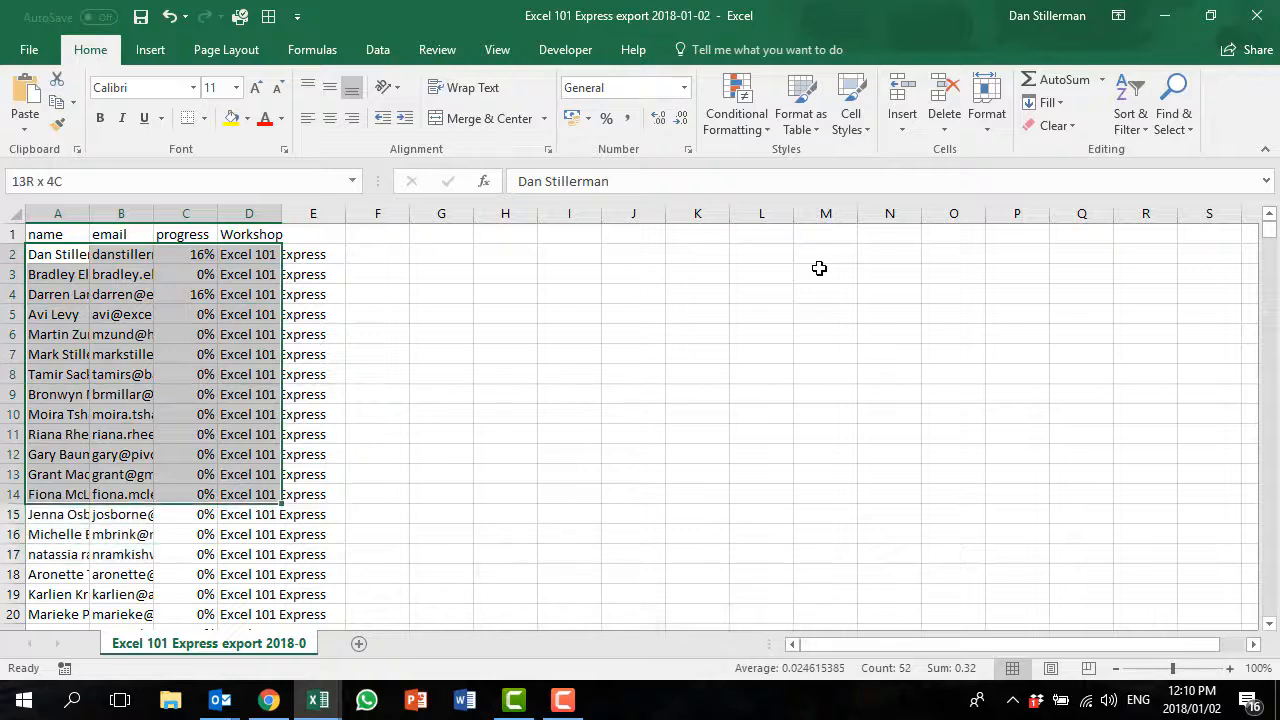
key(shift+Up)
key(shift+Up)
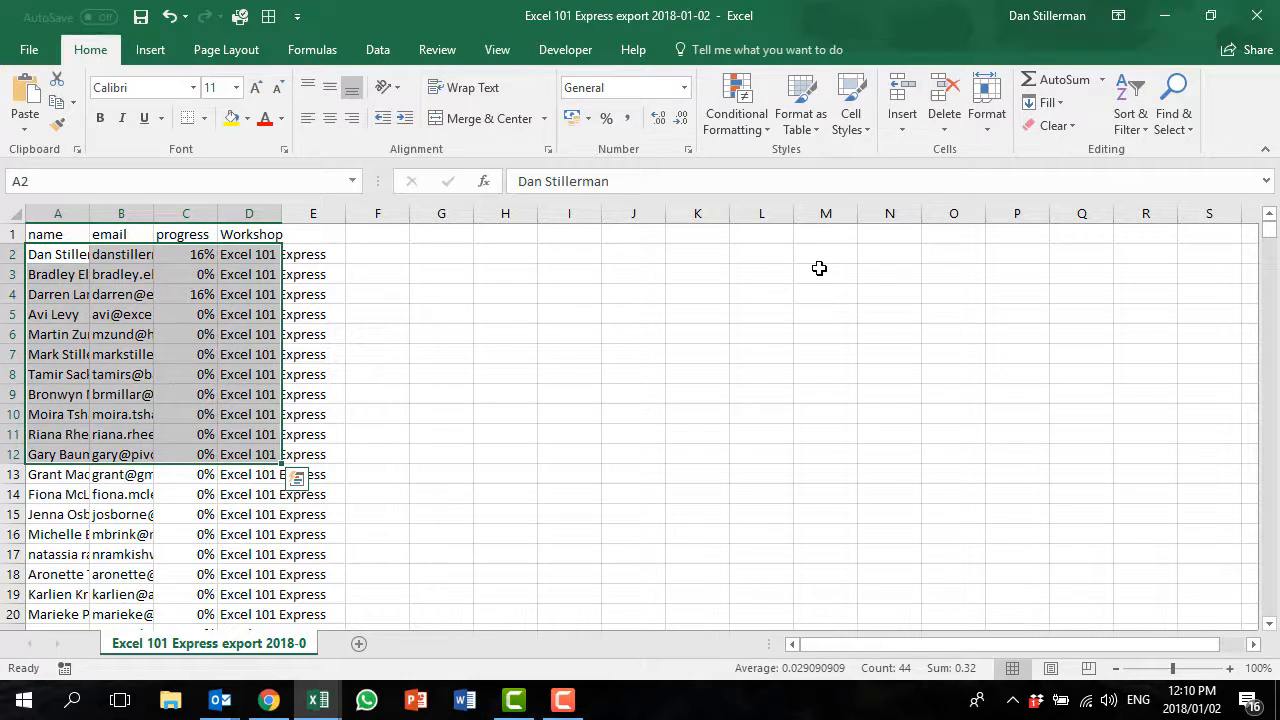
key(ctrl+shift+Down)
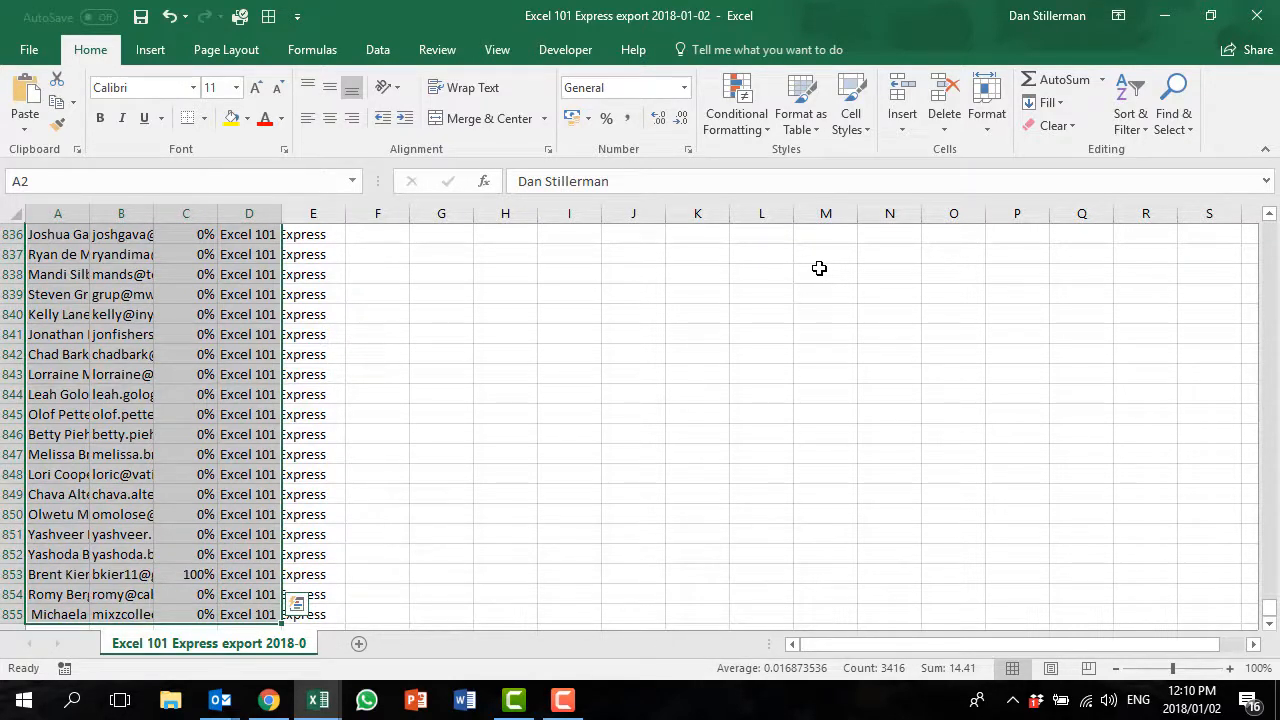
key(ctrl+c)
In the Excel 101 Classic export workbook, paste the copied Express rows directly below the last Classic member, starting at A2213
key(alt+Tab)
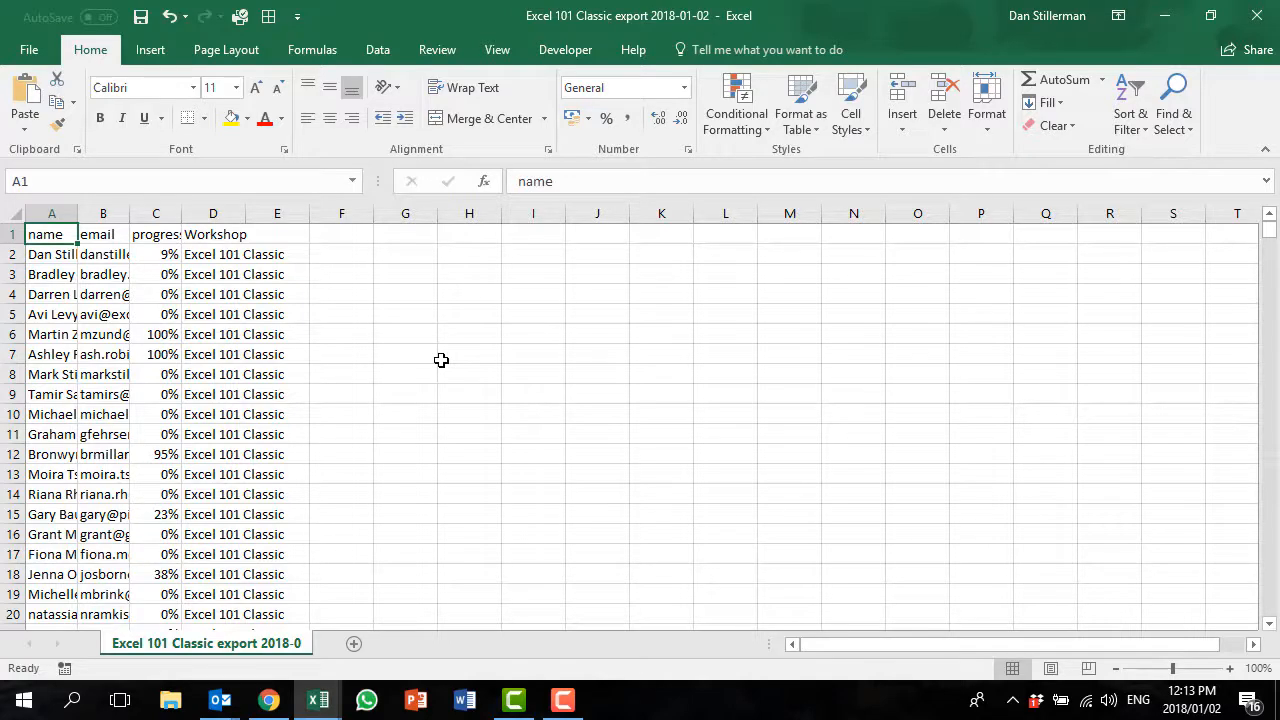
key(ctrl+Down)
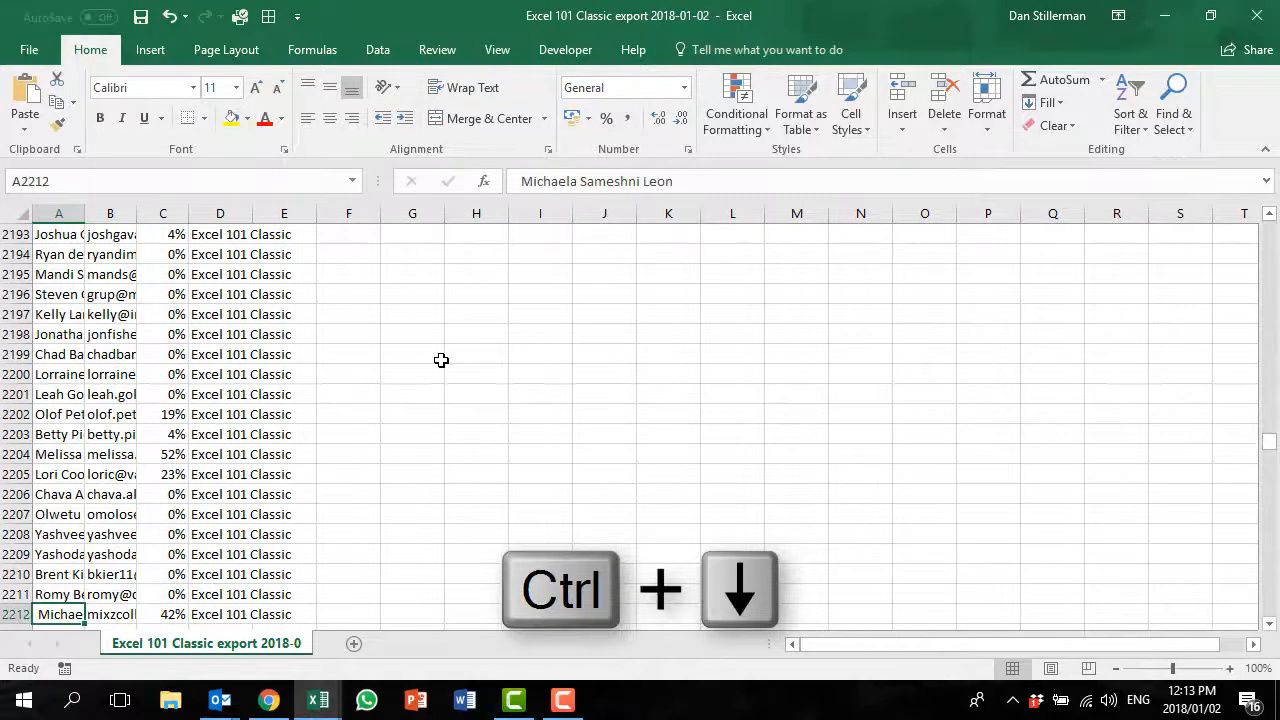
key(Down)
key(Down)
key(Down)
key(Down)
key(Down)
key(Down)
key(Down)
key(Up)
key(Up)
key(Up)
key(Up)
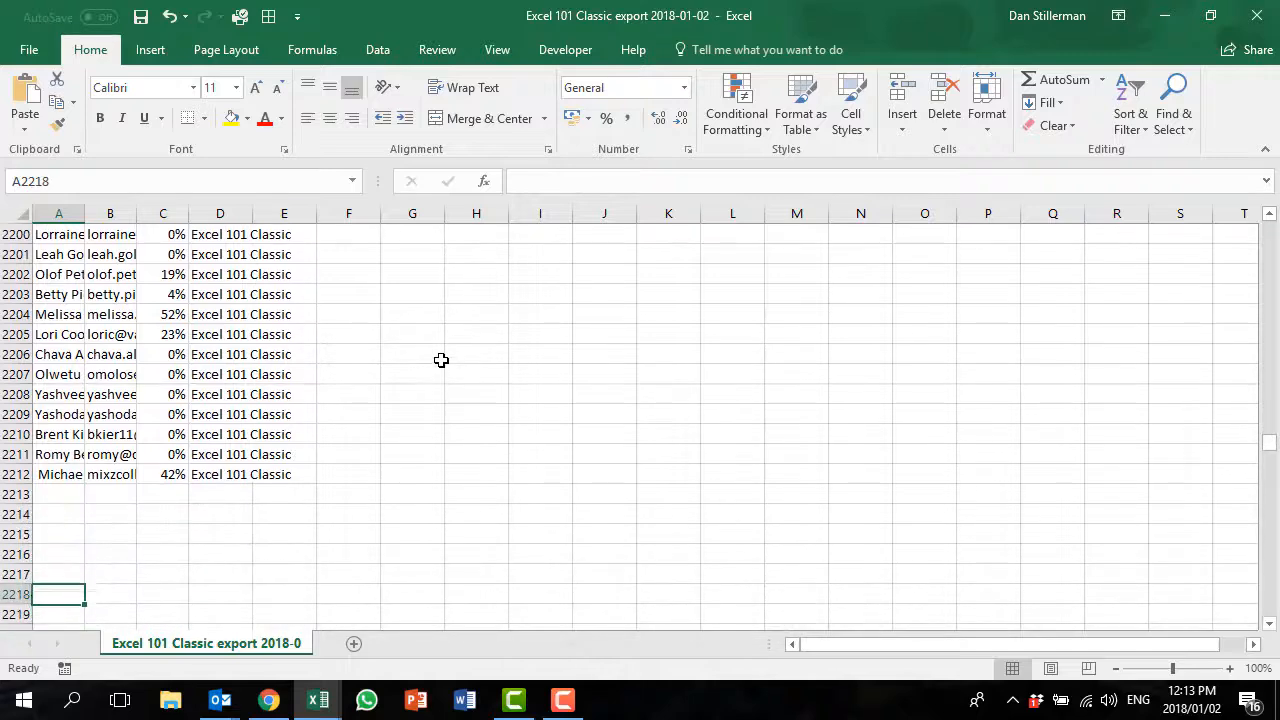
key(Up)
key(Up)
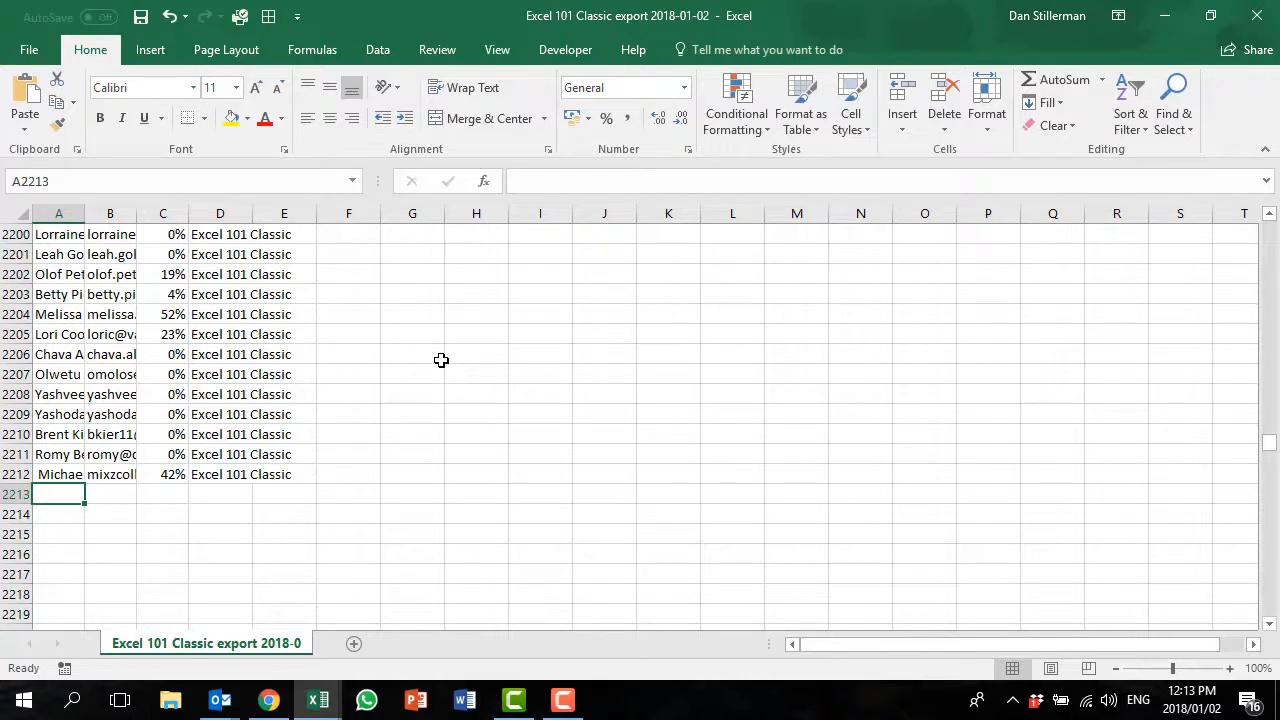
key(ctrl+v)
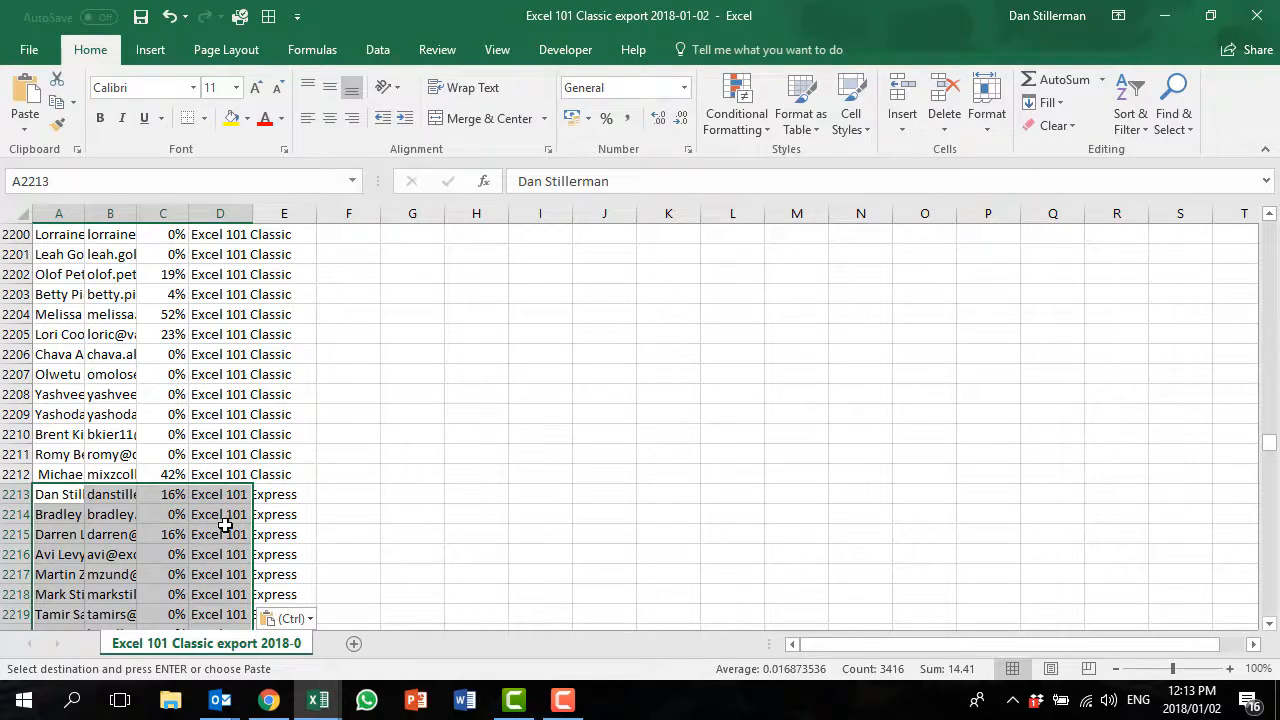
Select the first empty cell below the pasted Express rows, A3067
key(Down)
key(Down)
key(Down)
key(Down)
key(ctrl+Down)
key(Down)
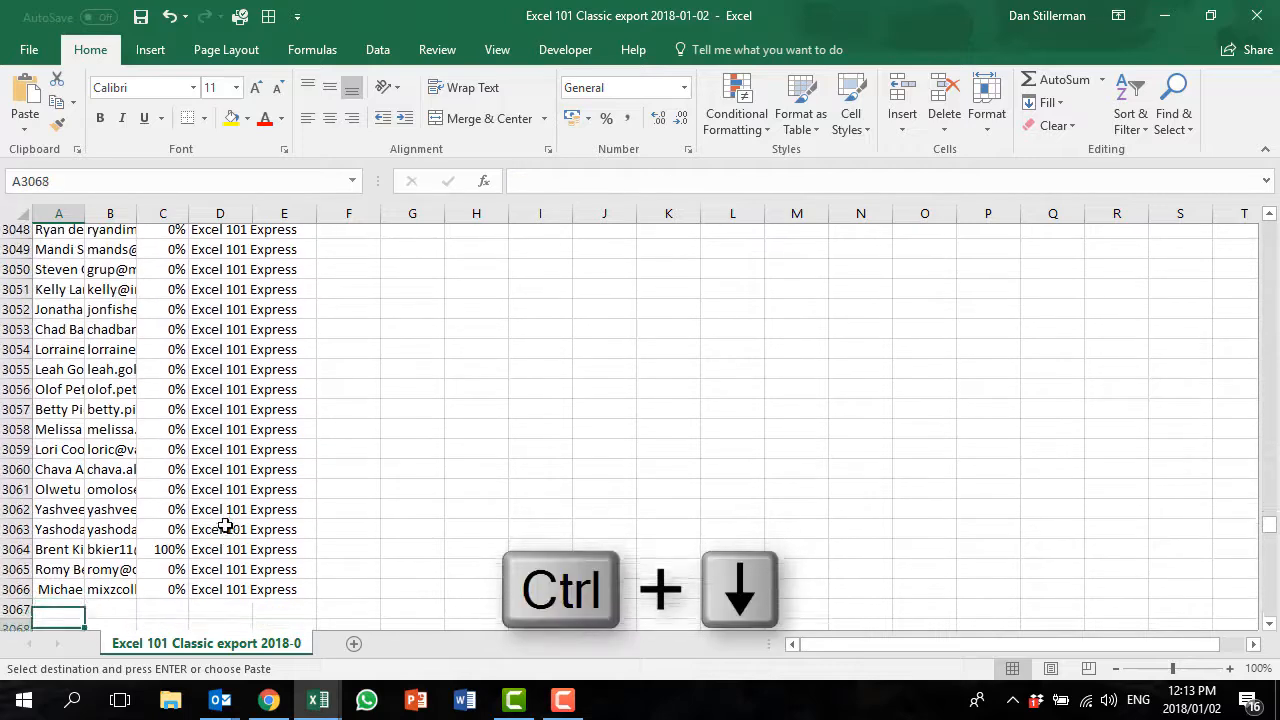
key(Down)
key(Down)
key(Down)
key(Down)
key(Up)
key(Up)
key(Up)
key(Up)
key(Up)
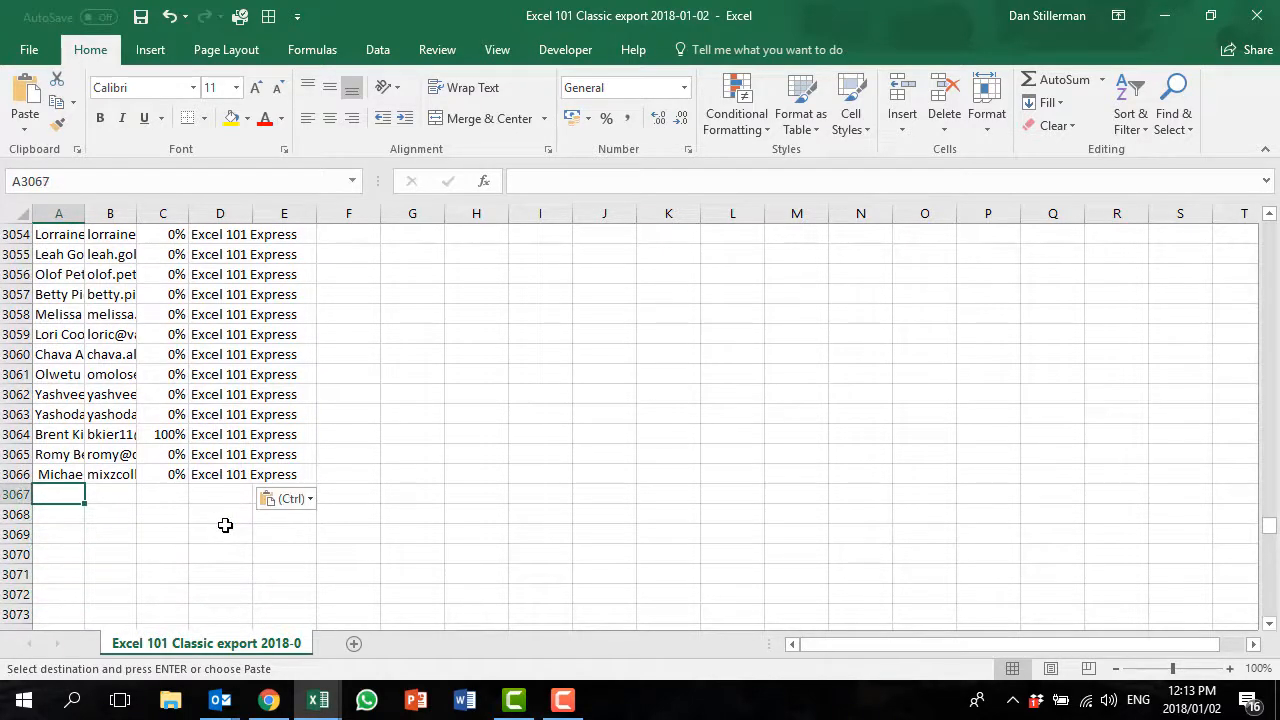
In the Excel 101 Express for Mac export workbook, select all member rows from A2 through D855 and copy them
key(alt+Tab)
key(alt+Tab)
key(alt+Tab)
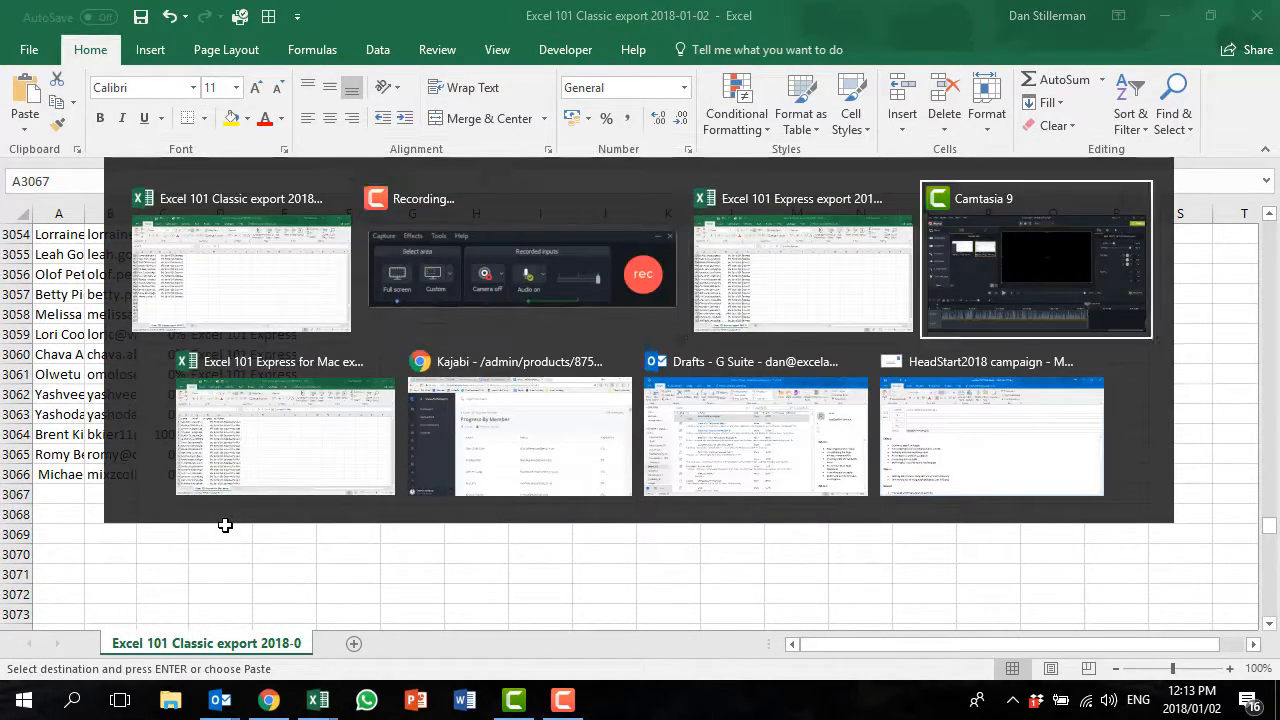
key(alt+Tab)
key(Right)
key(Left)
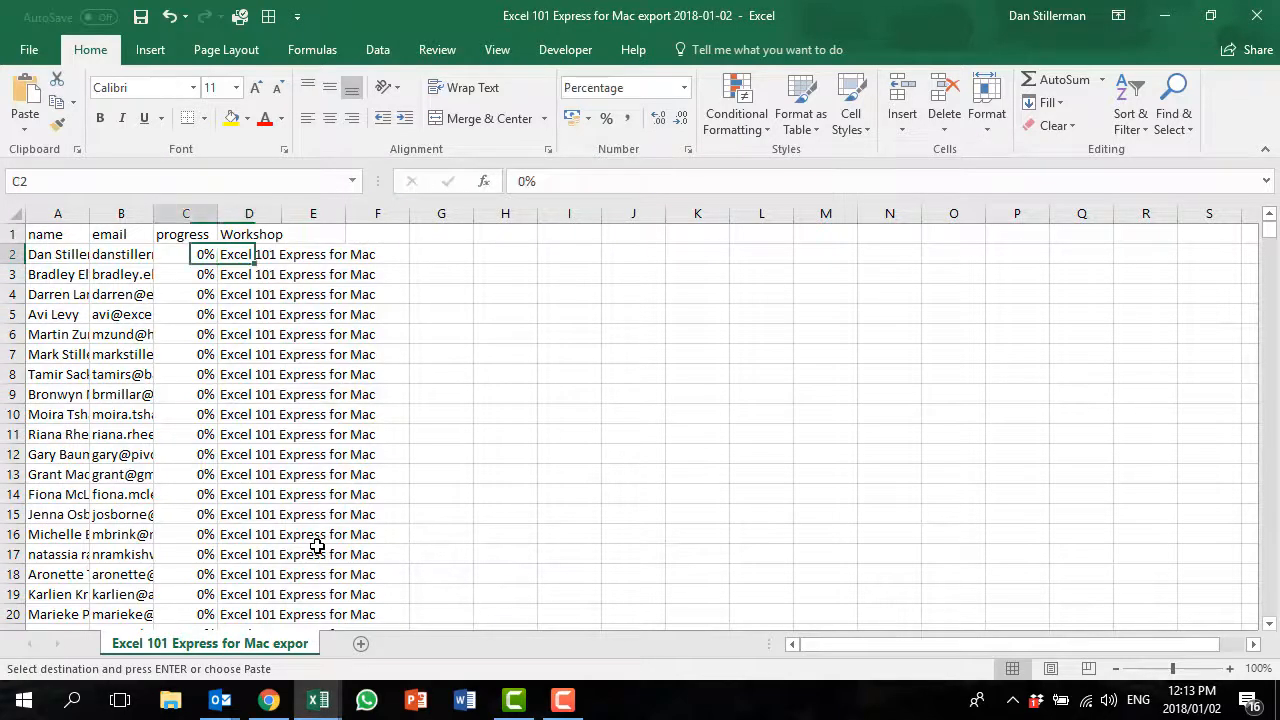
key(Left)
key(Left)
key(shift+Right)
key(shift+Right)
key(shift+Right)
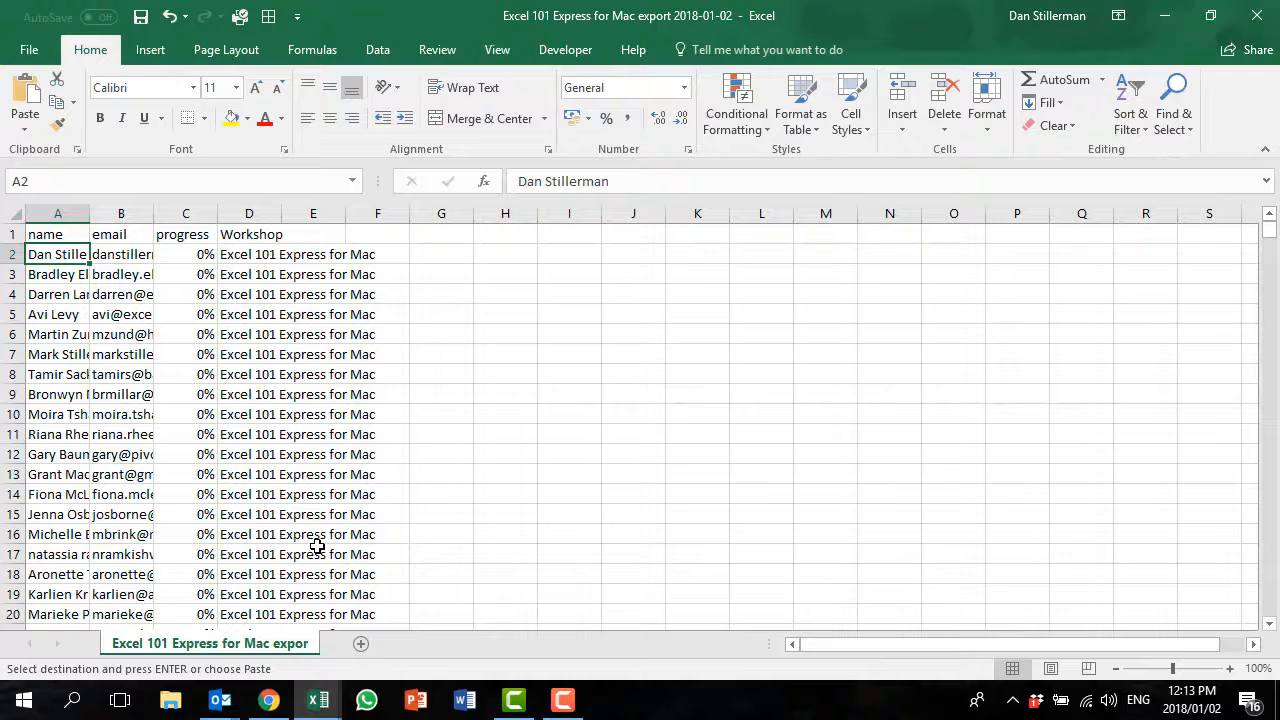
key(ctrl+shift+Right)
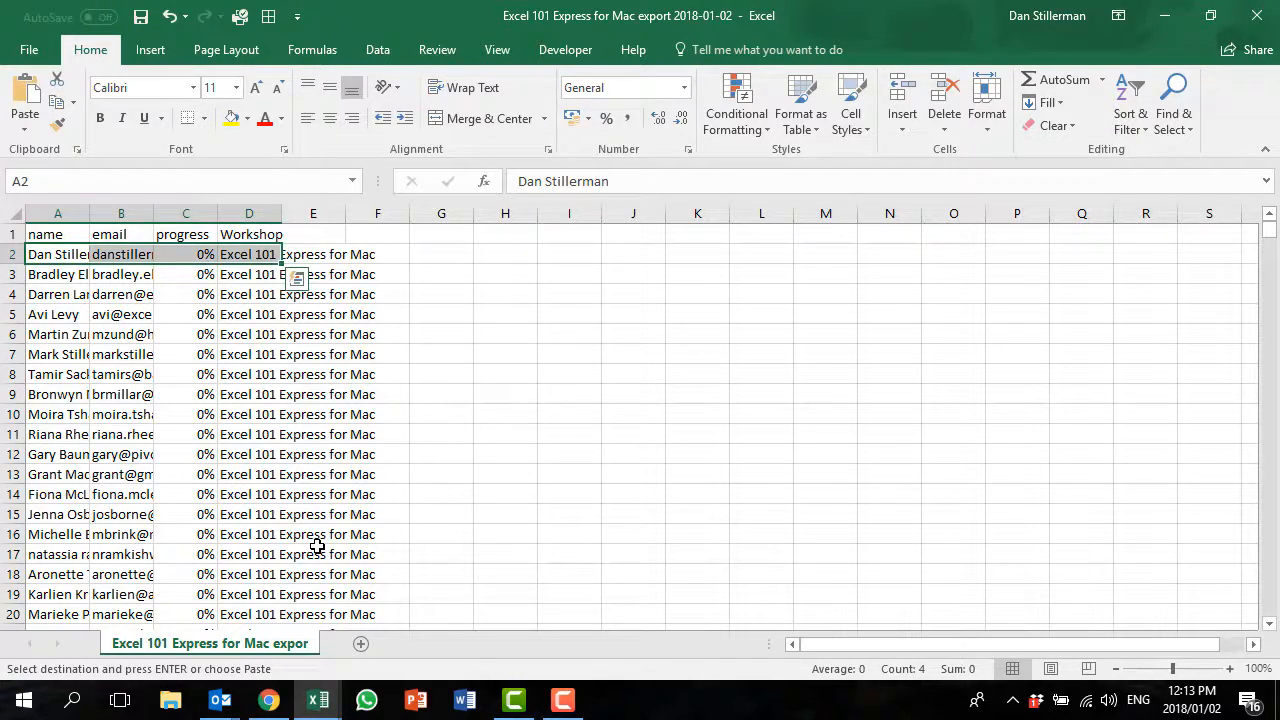
key(ctrl+shift+Down)
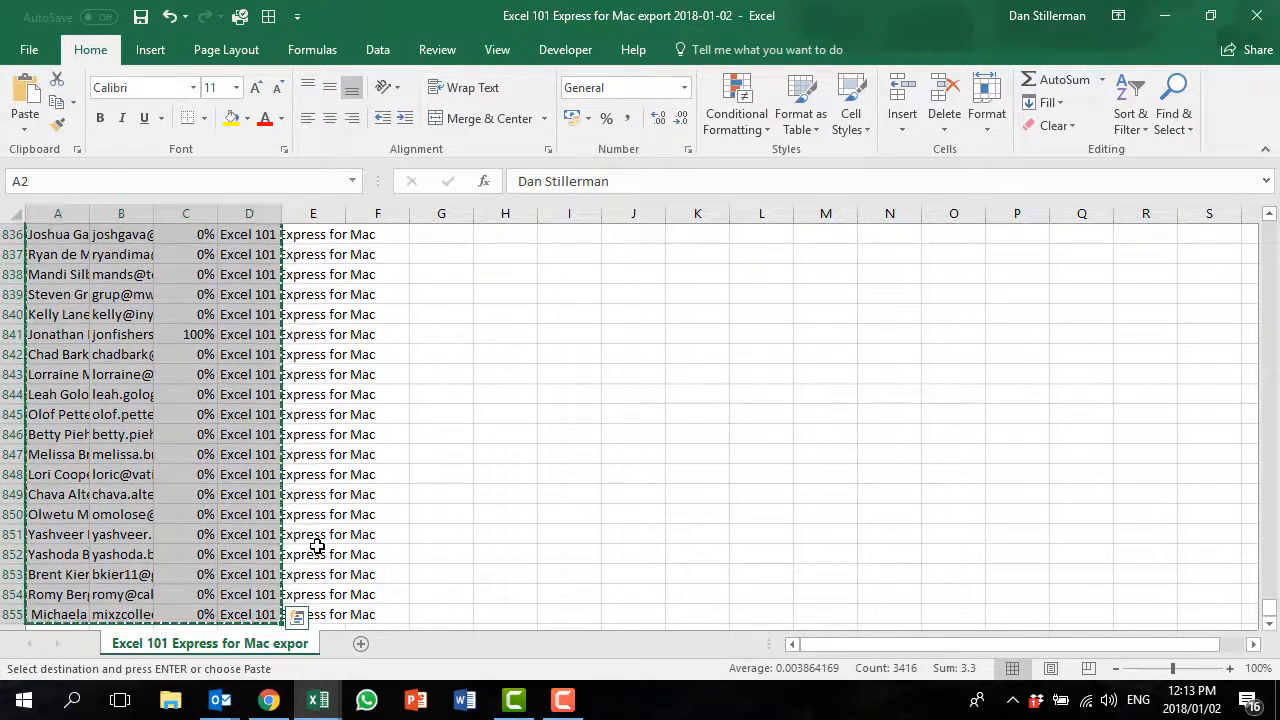
Paste the copied Mac rows at A3067 in the Excel 101 Classic export workbook and check the end of the combined list
key(alt+Tab)
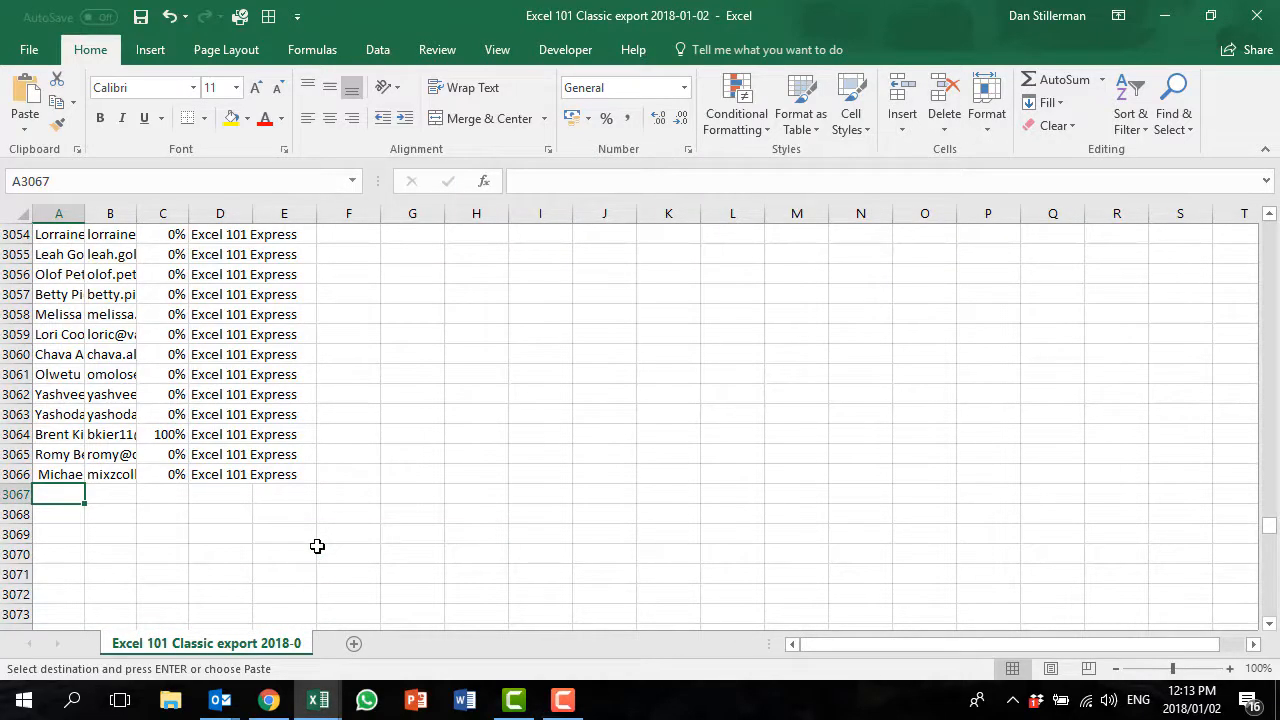
key(ctrl+v)
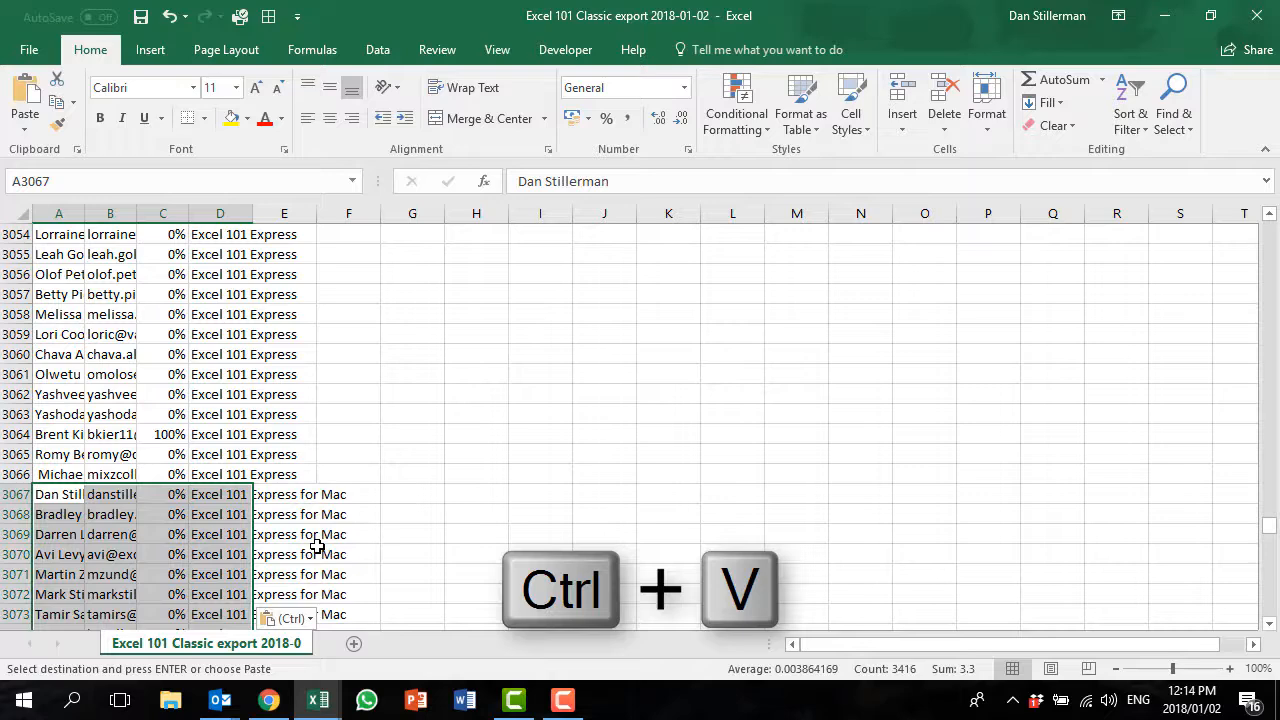
key(Down)
key(ctrl+Down)
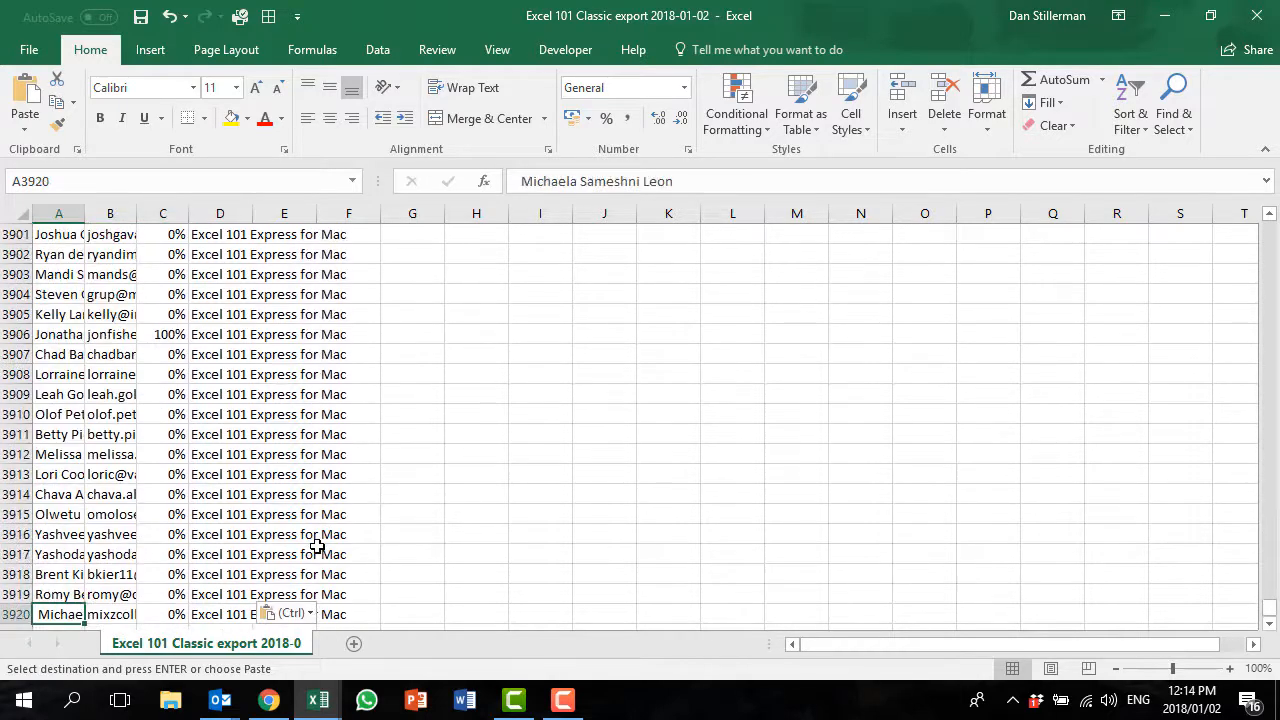
key(Down)
key(Down)
key(Up)
key(Up)
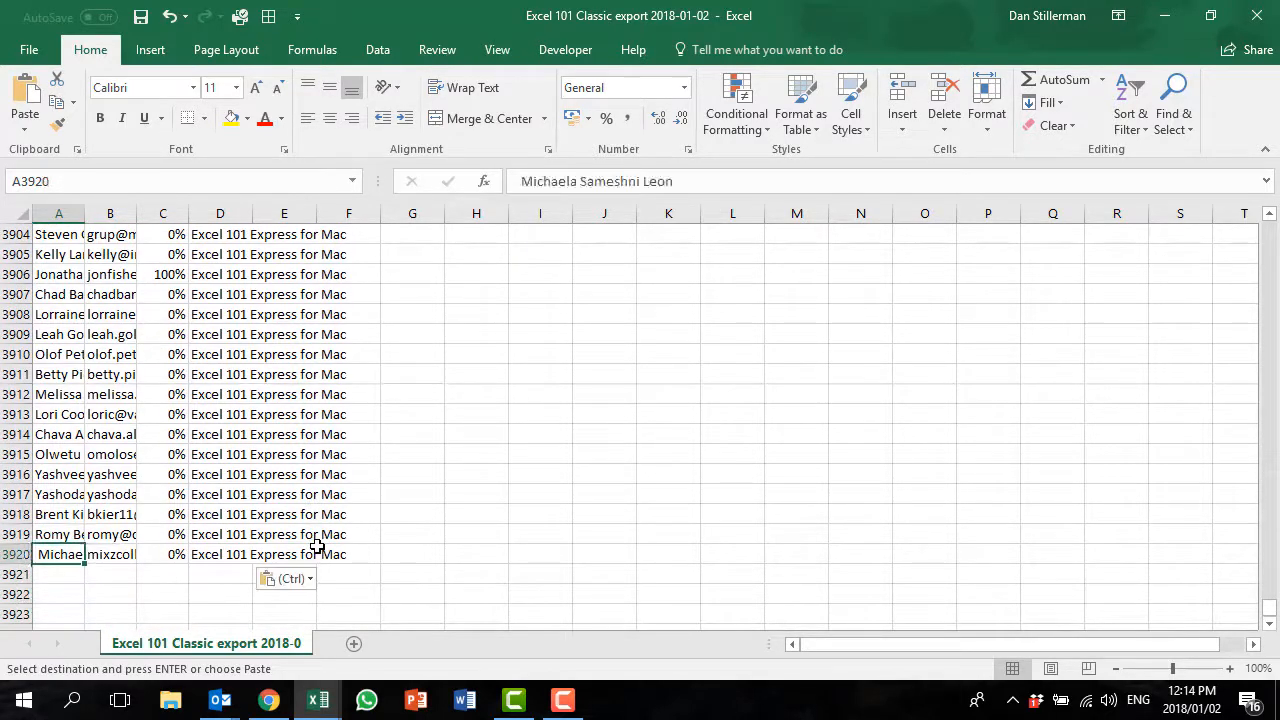
key(Up)
key(Up)
key(Up)
key(Up)
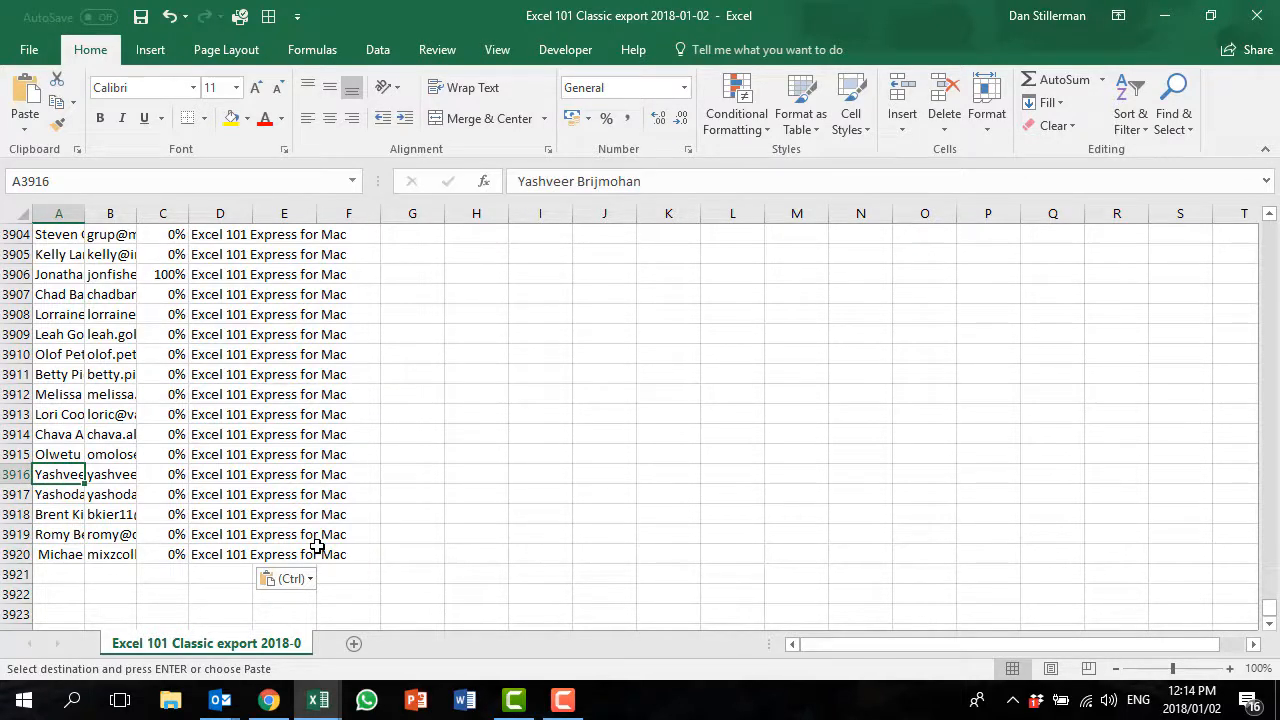
Add the column header "Data correct as at" in E1, next to the Workshop header
key(ctrl+Up)
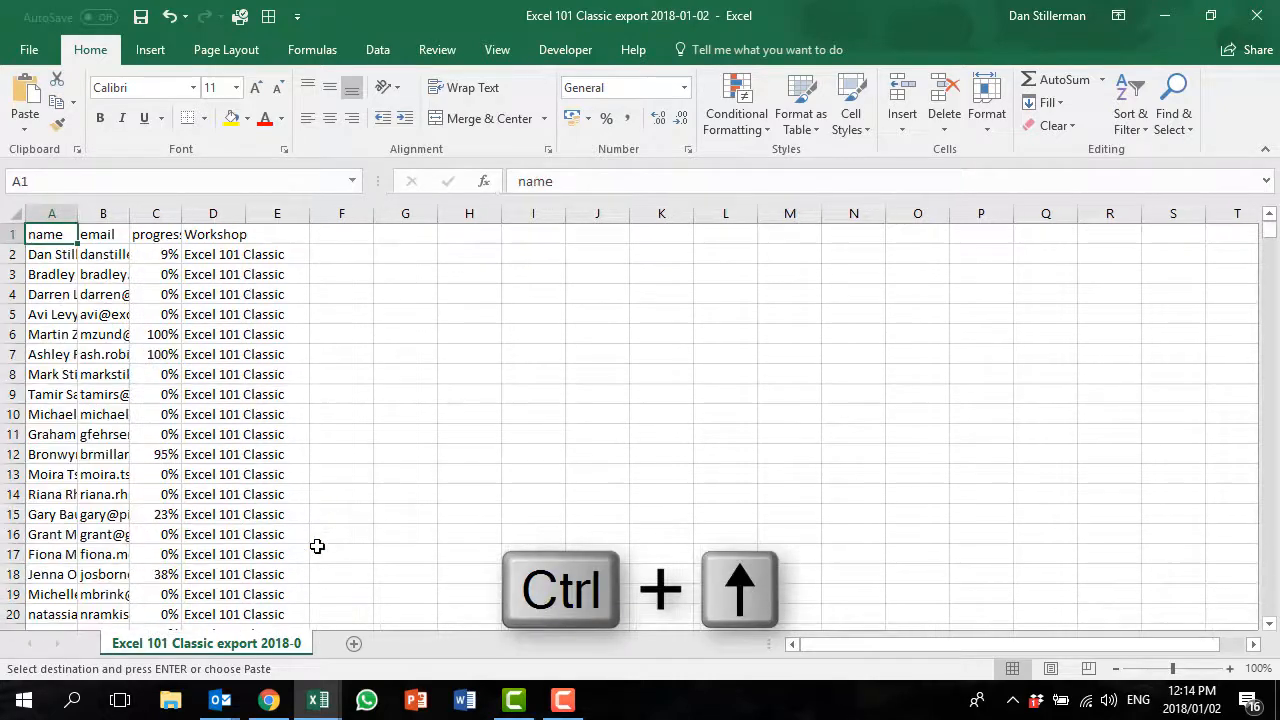
key(Right)
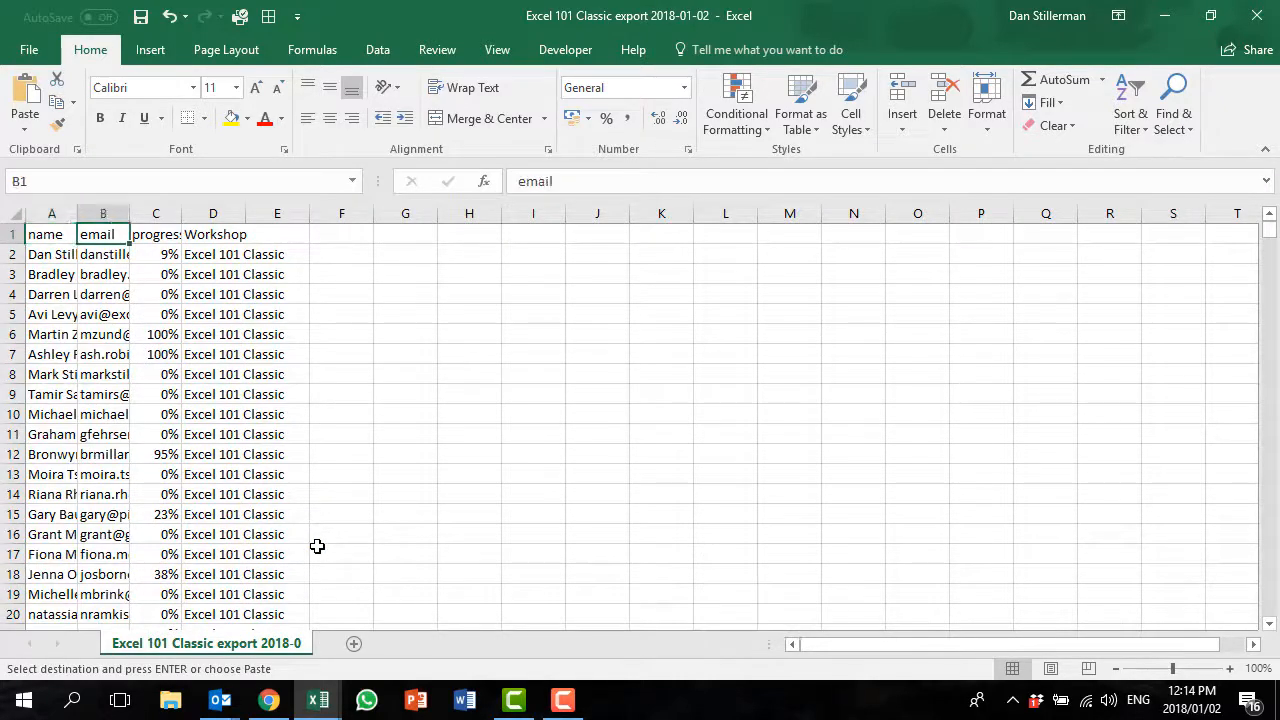
key(Left)
key(Right)
key(Right)
key(Right)
key(Right)
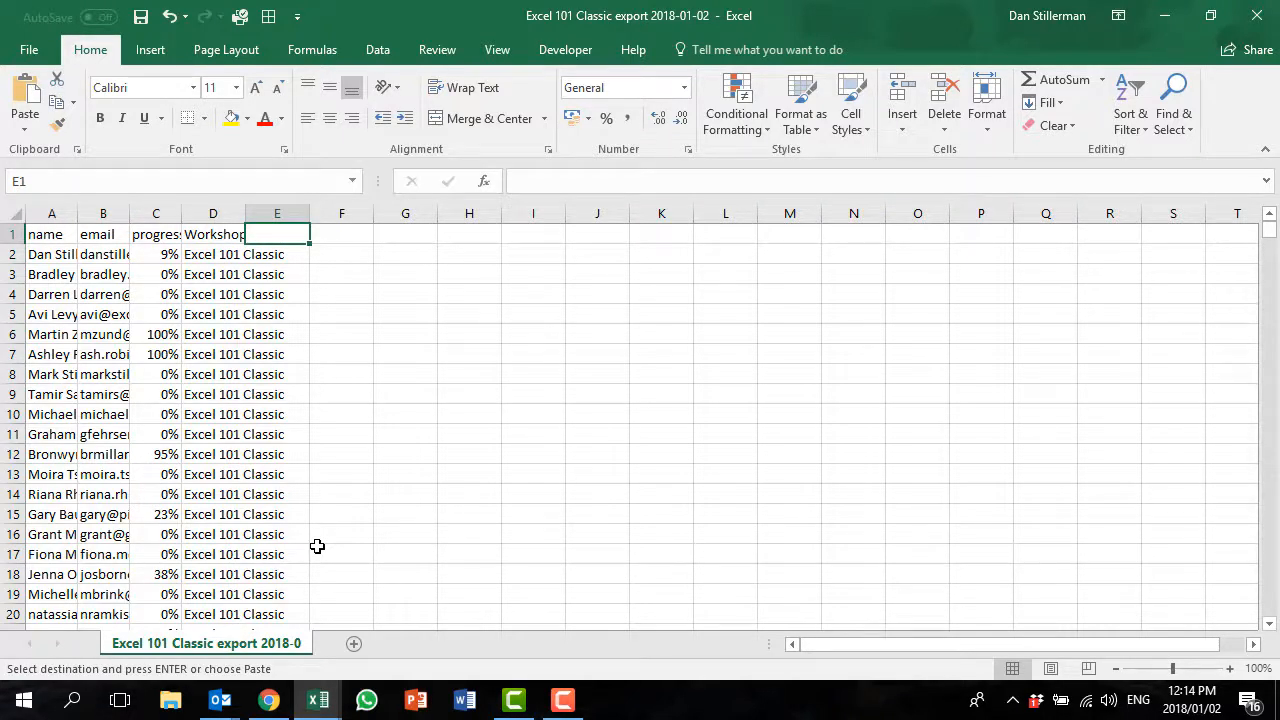
text(Data)
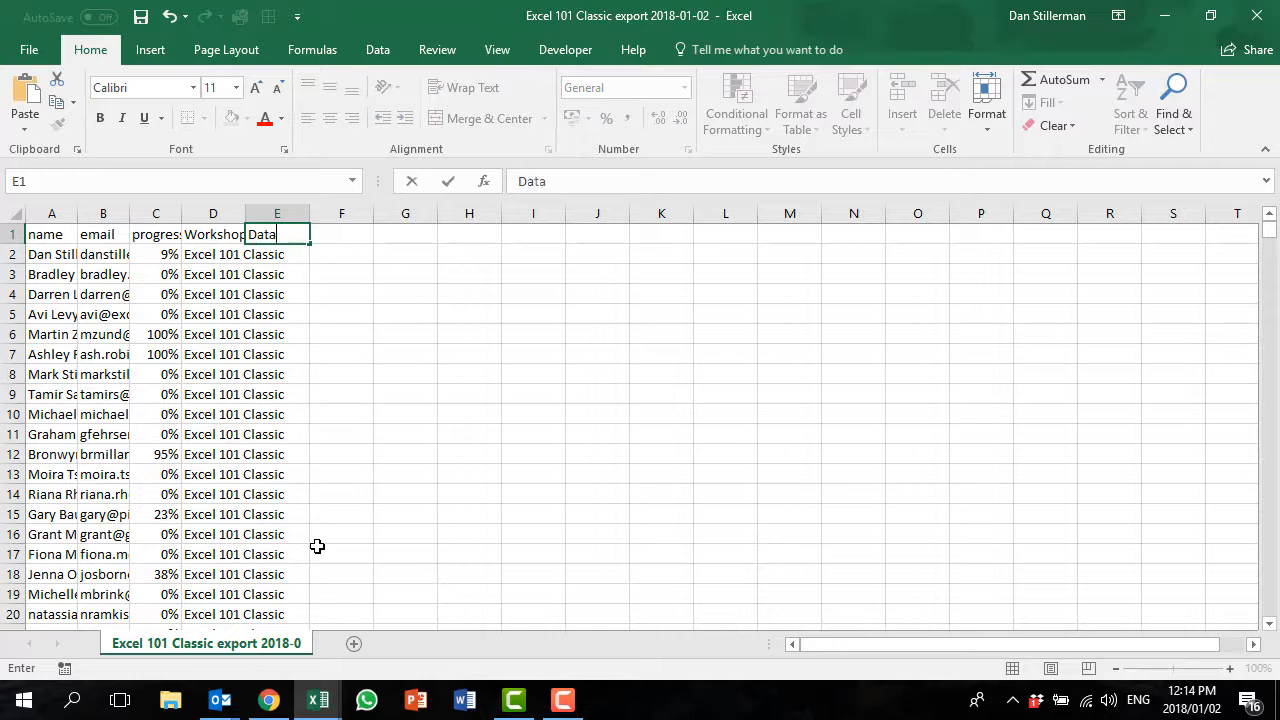
text( correct as at)
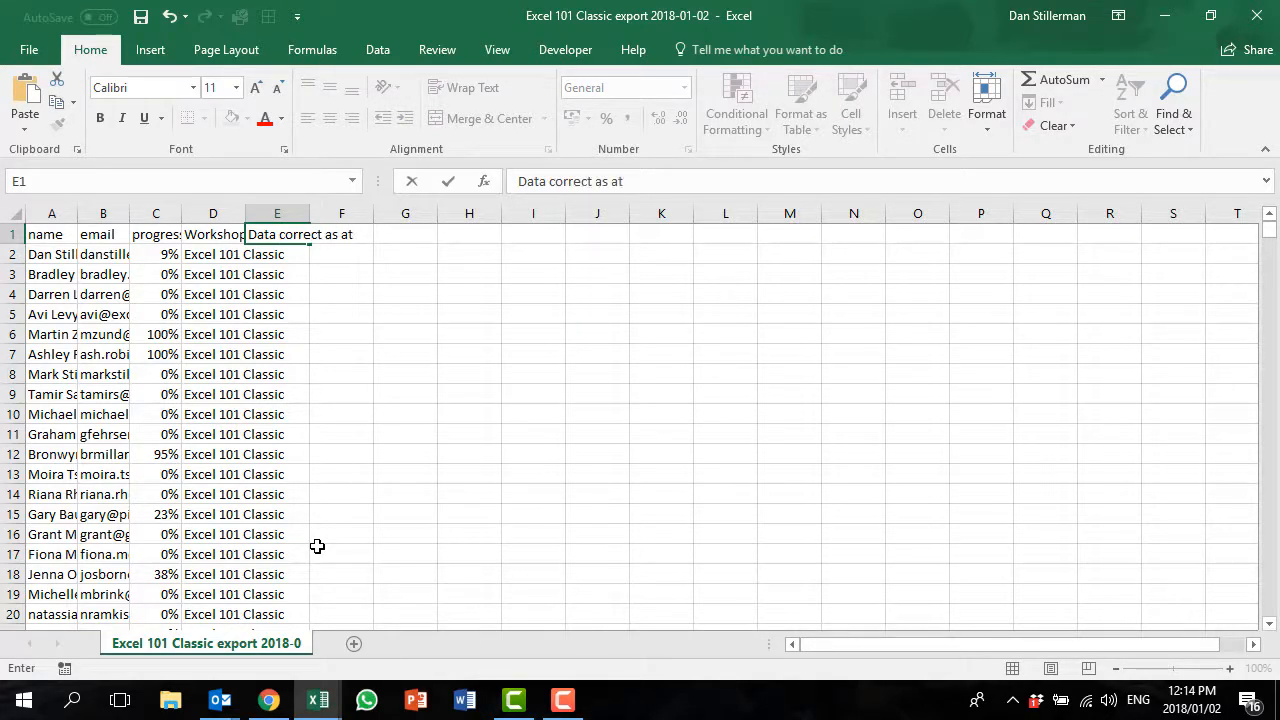
key(Return)
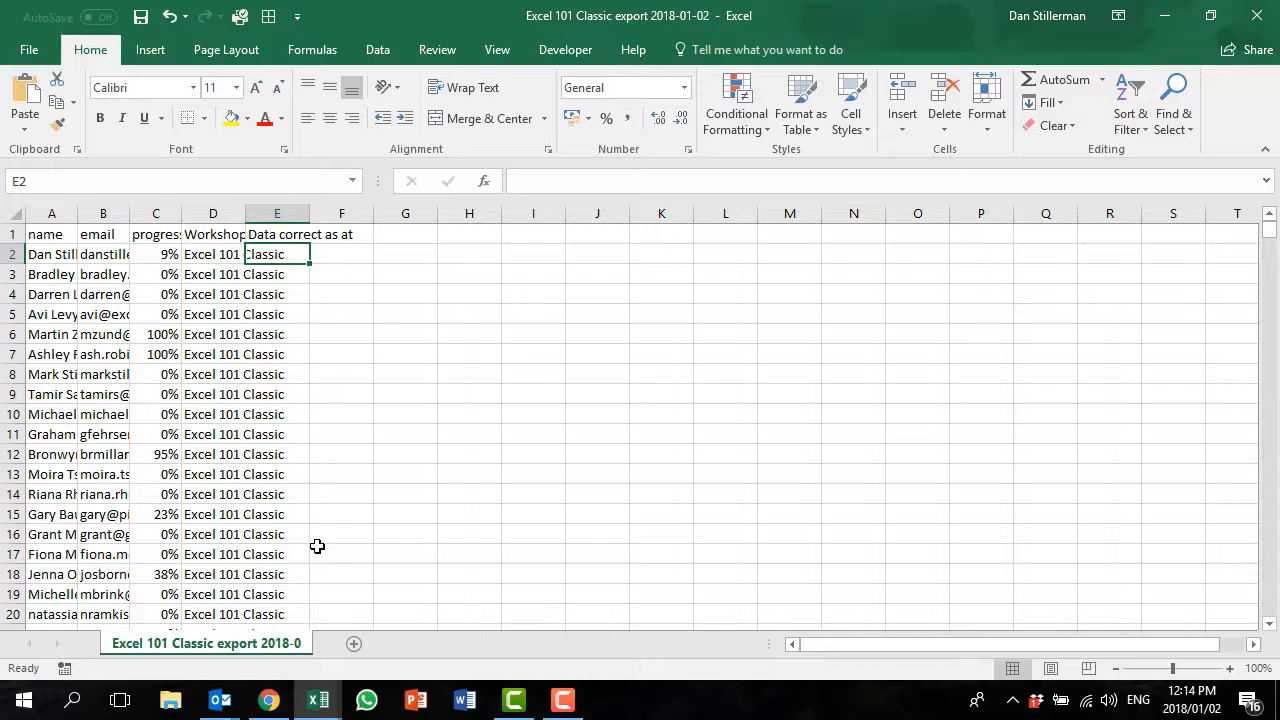
Enter today's date, 2018/01/02, in E2 and fill it down to the last member as identical copies using Copy Cells
key(ctrl+semicolon)
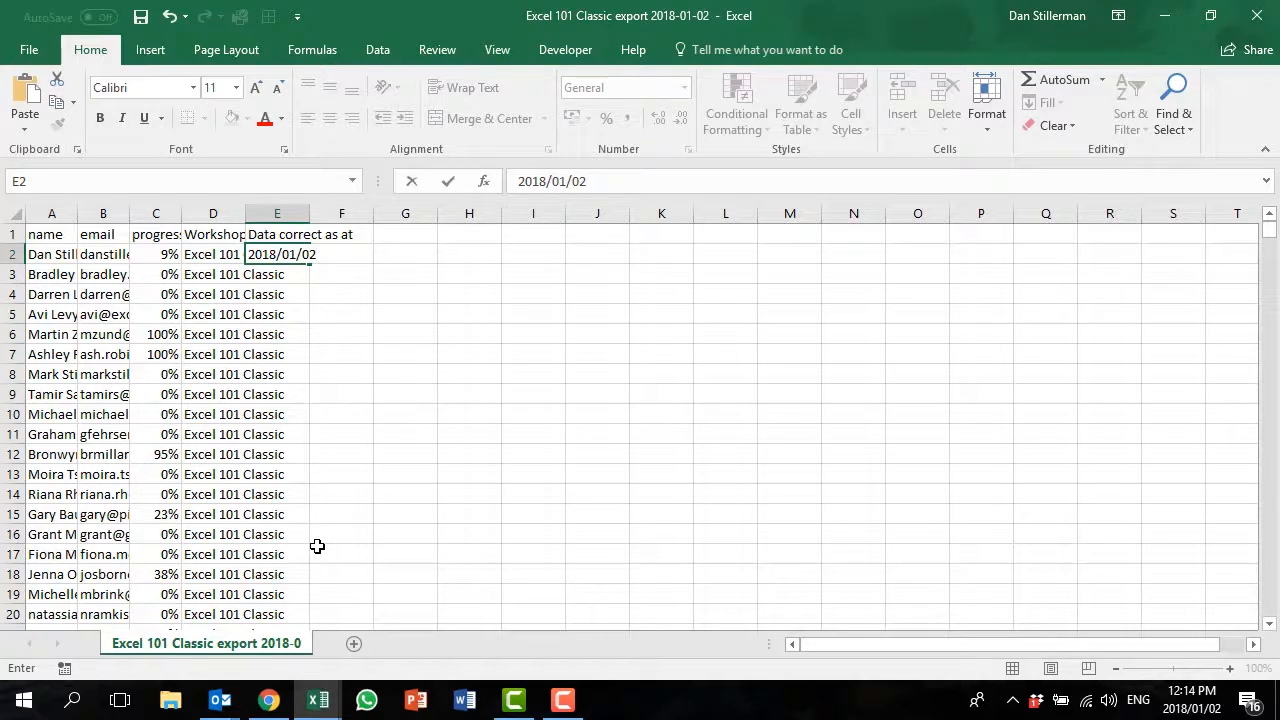
key(Return)
click(290, 251)
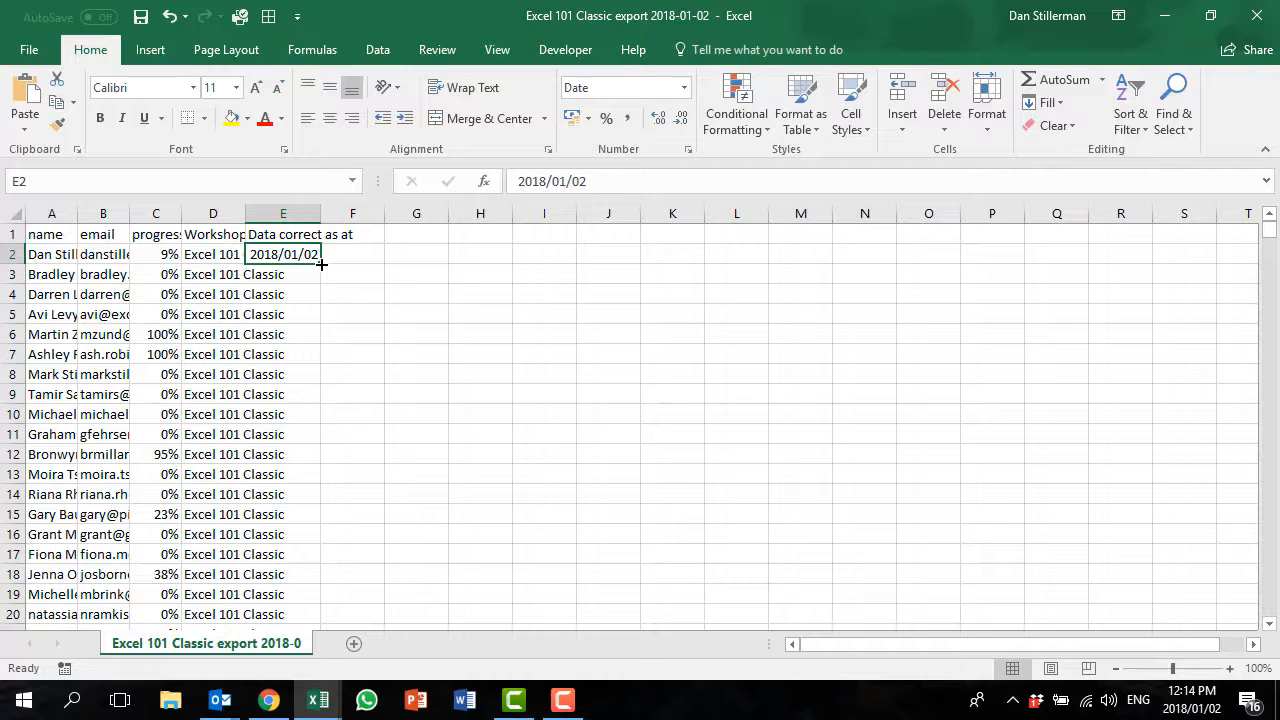
double_click(321, 264)
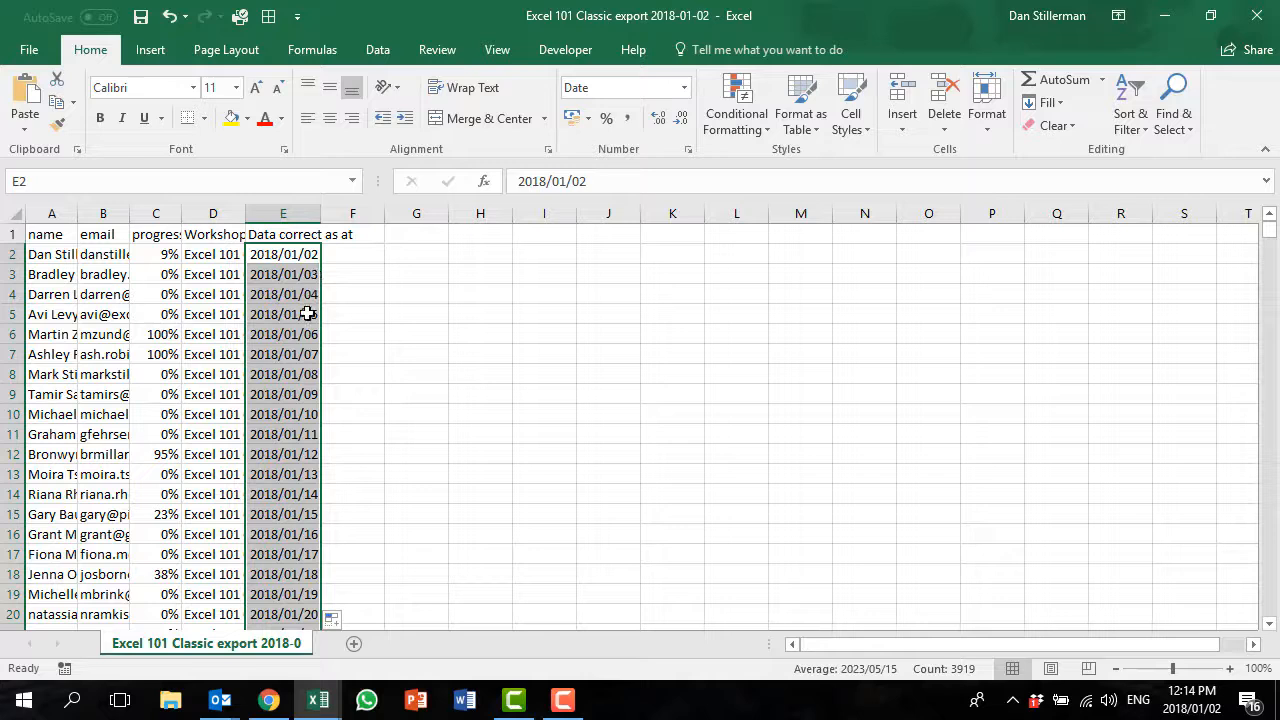
click(338, 620)
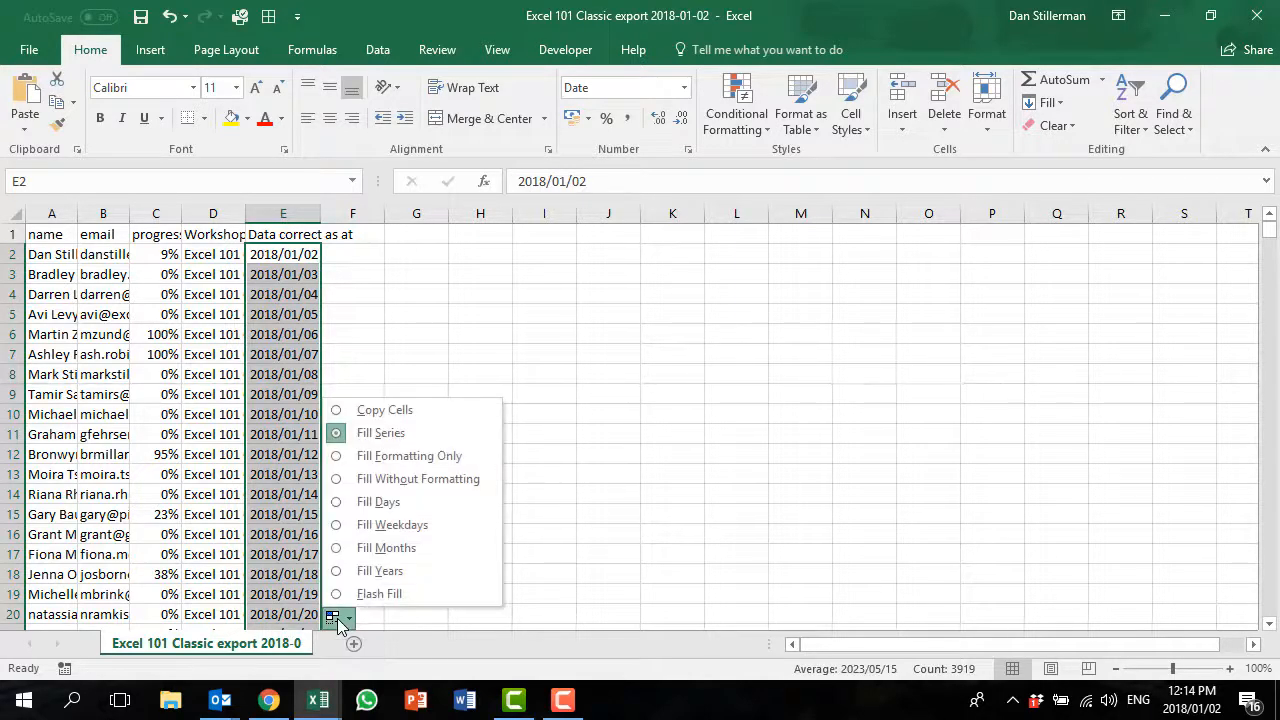
click(403, 411)
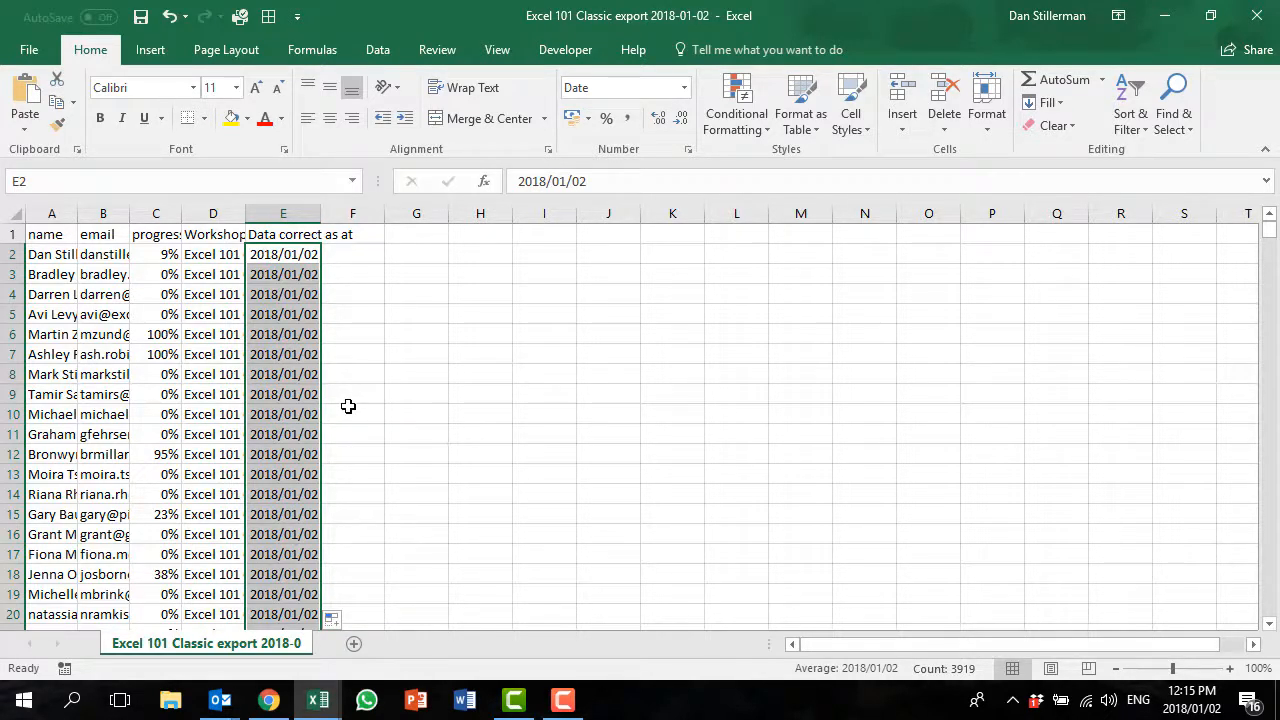
Try Fill Weekdays and Fill Months on the date column, and return the fill to Copy Cells
click(334, 618)
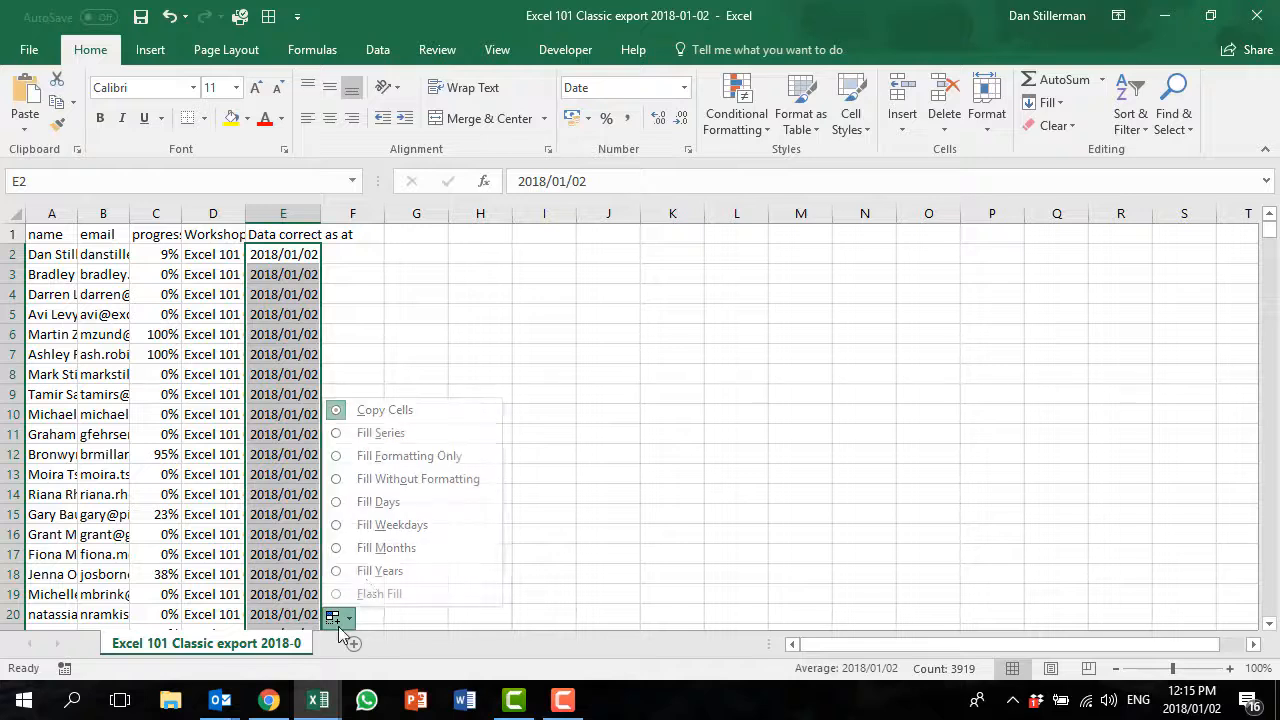
click(398, 526)
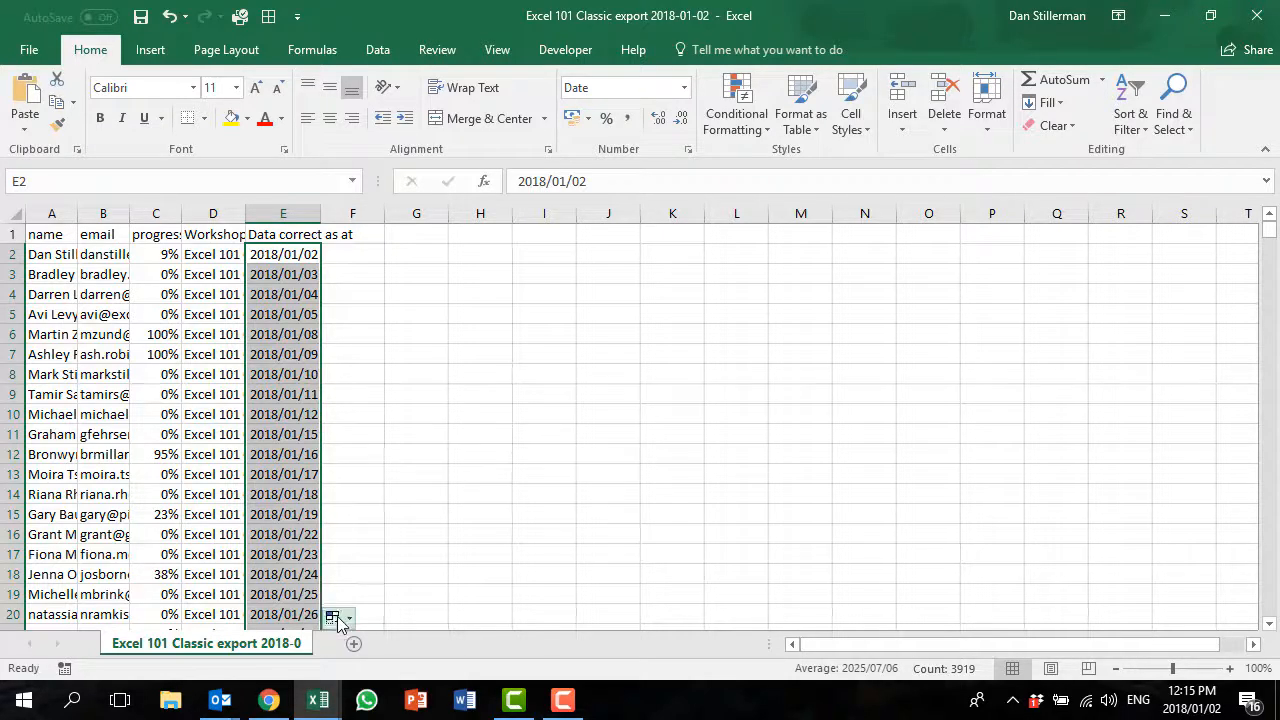
click(336, 620)
click(423, 547)
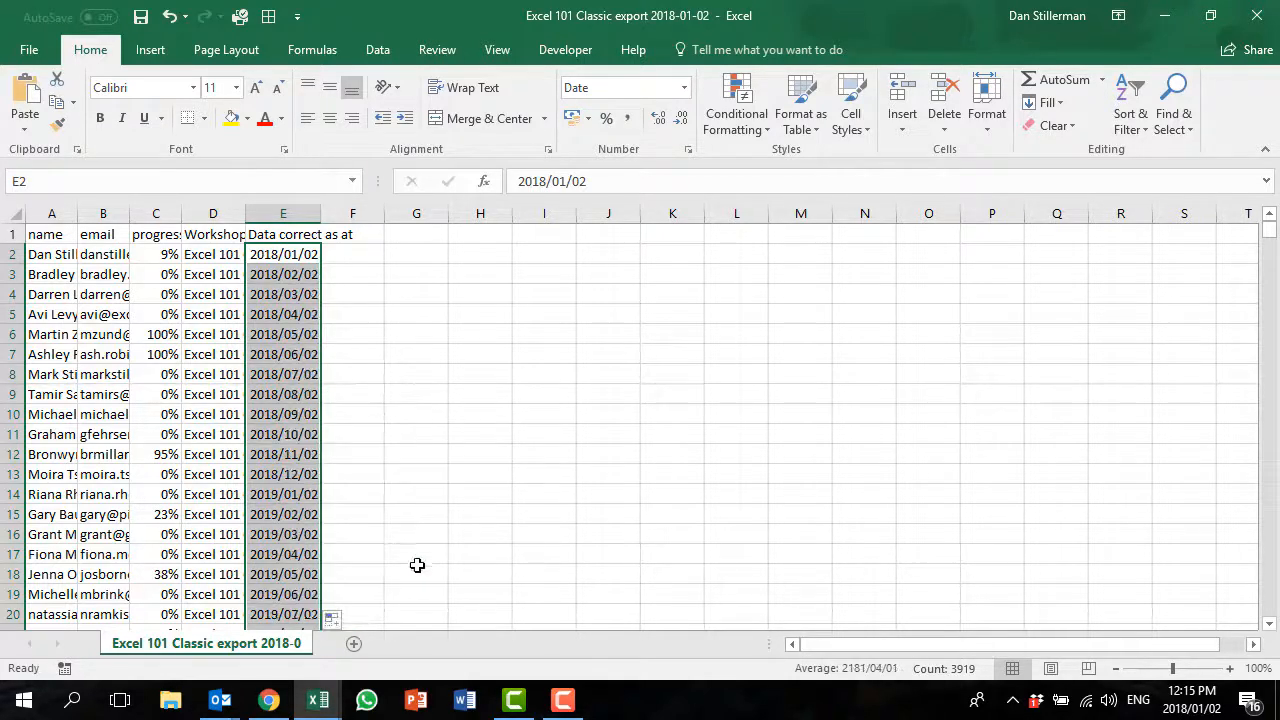
click(334, 618)
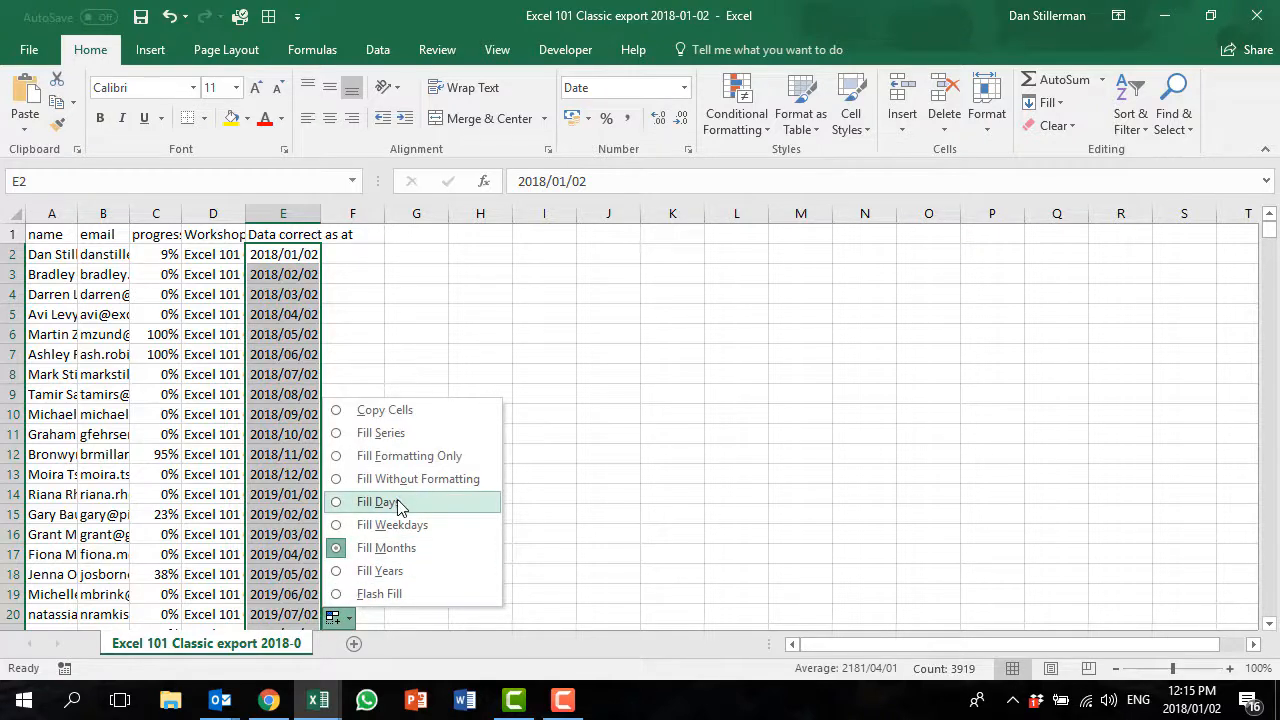
click(421, 410)
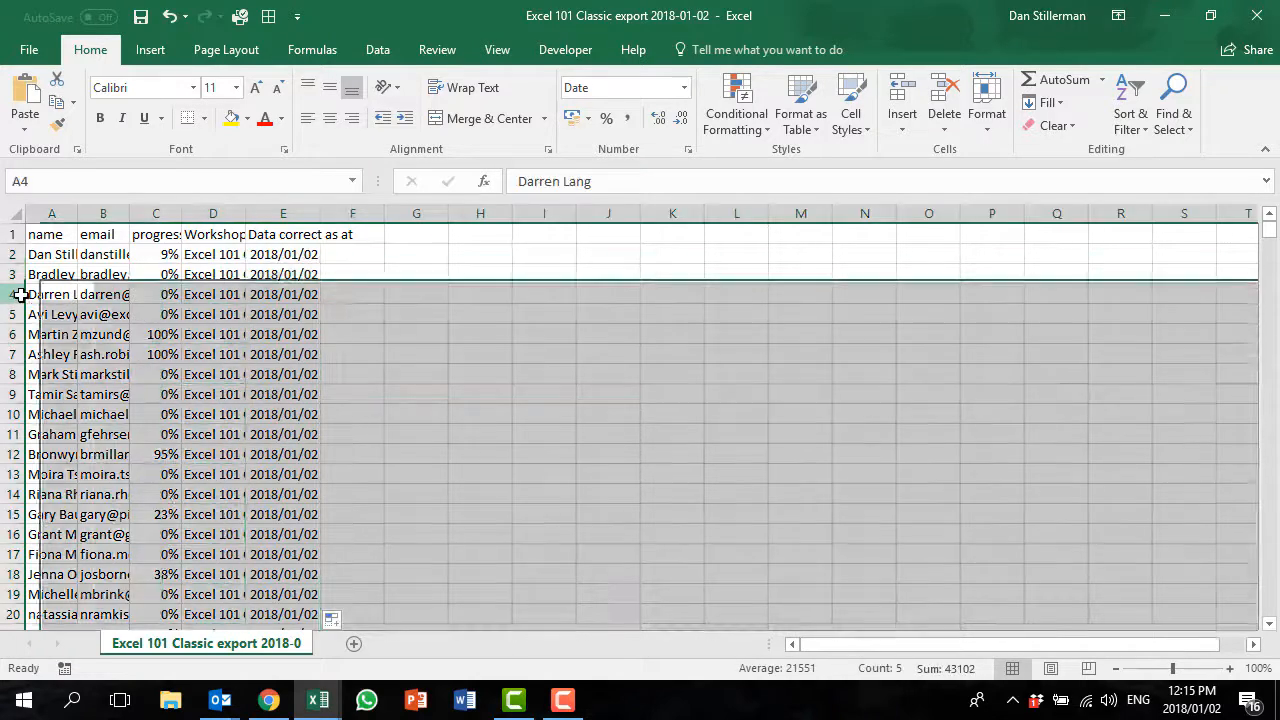
Check that the date is filled down to the last row of the combined list and return to the header row
click(17, 294)
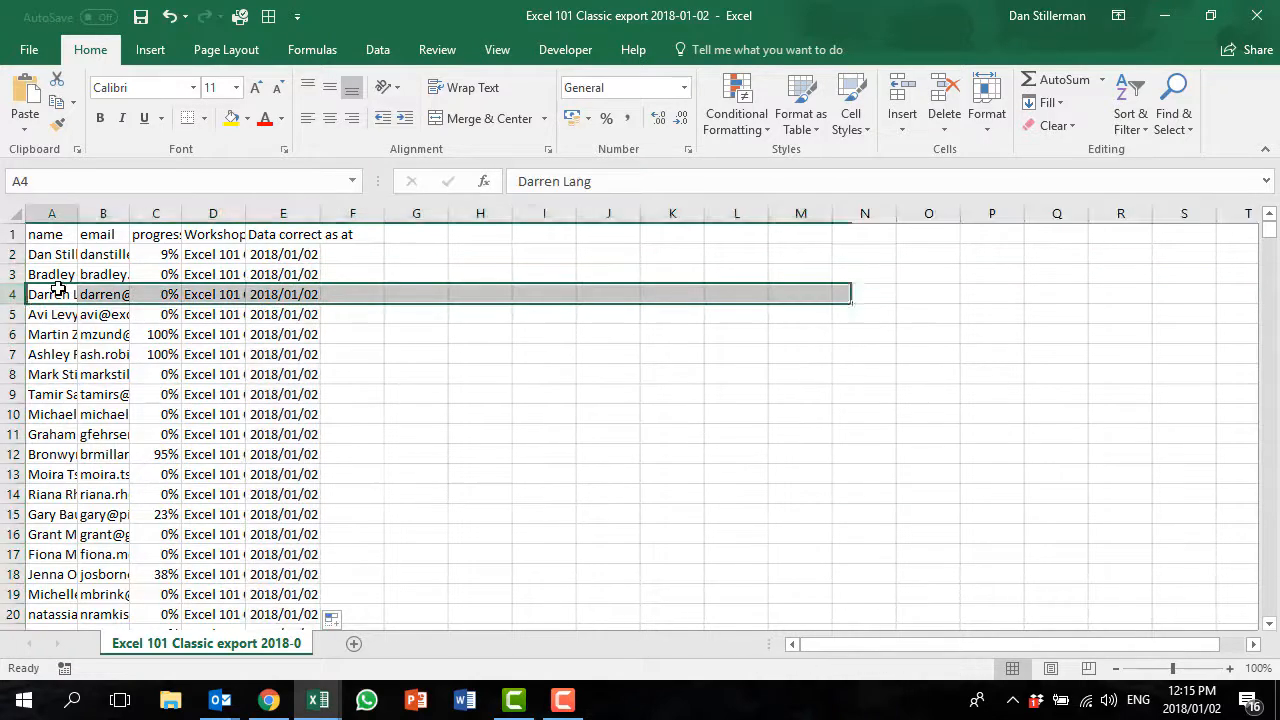
click(58, 292)
key(ctrl+Down)
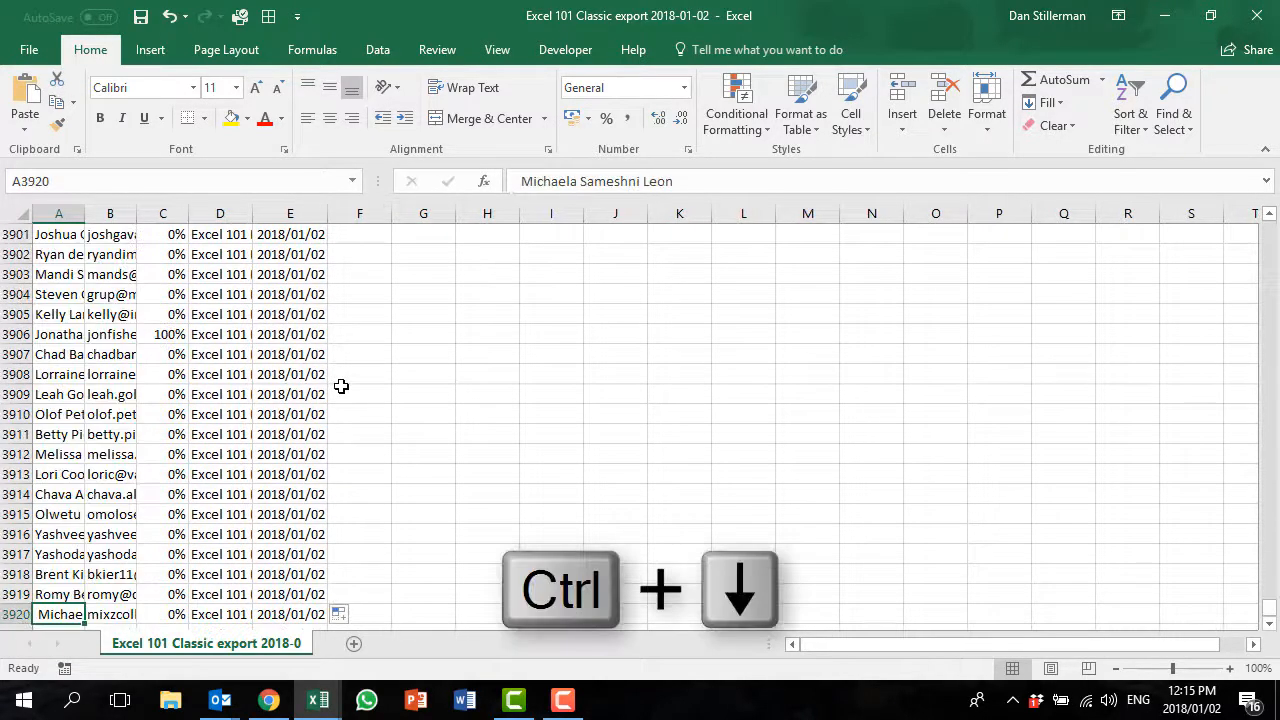
key(Up)
key(Up)
key(Up)
key(Up)
key(Up)
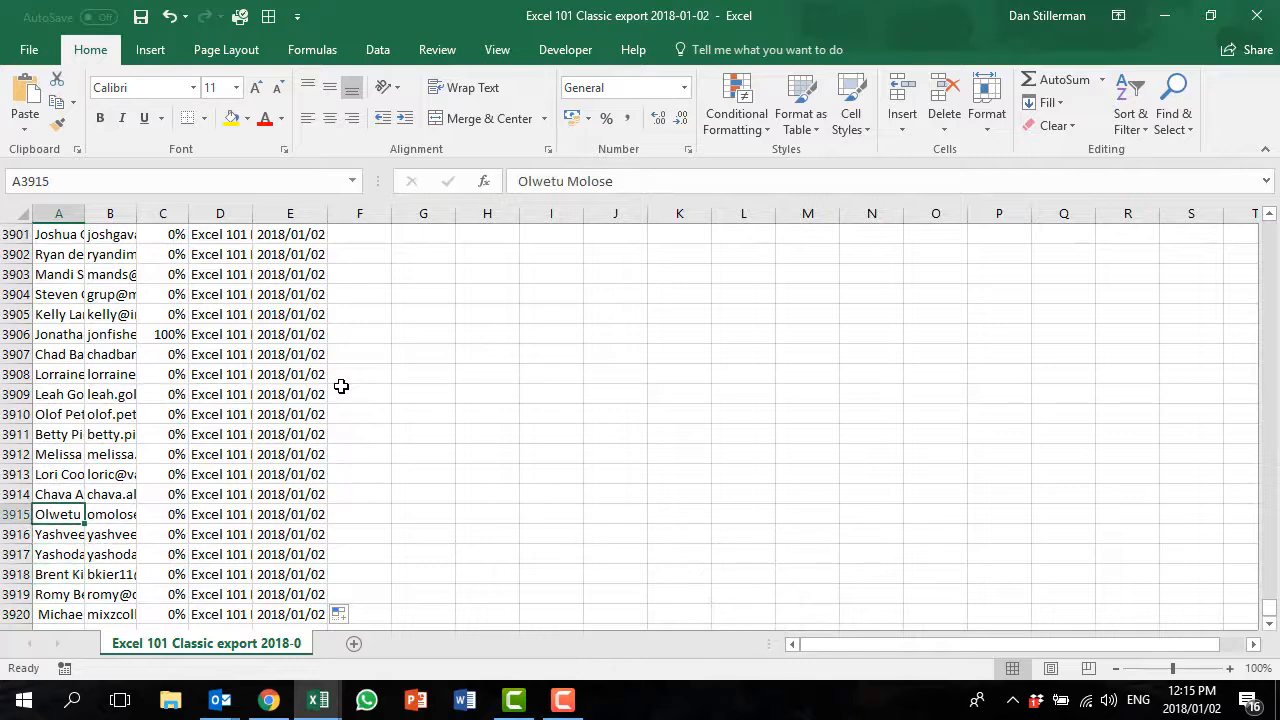
key(ctrl+Up)
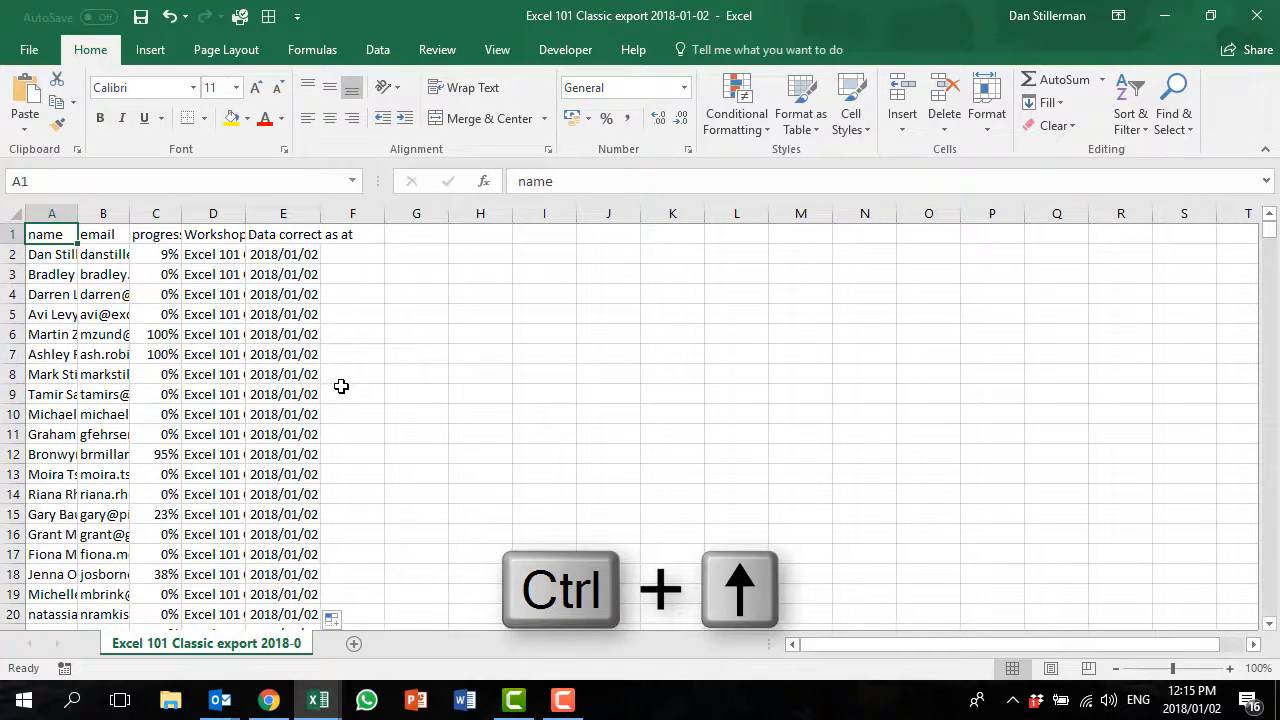
key(Right)
key(Down)
key(Down)
key(Down)
key(Down)
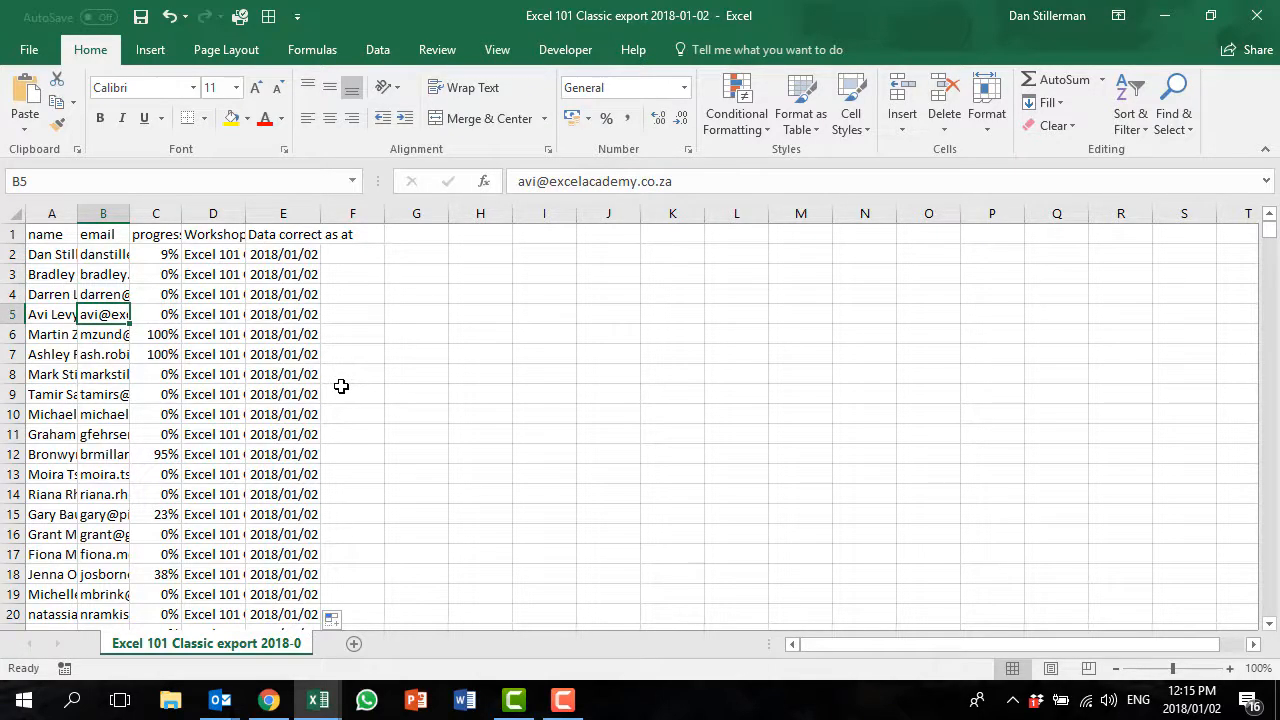
key(Up)
key(Up)
key(Up)
key(Up)
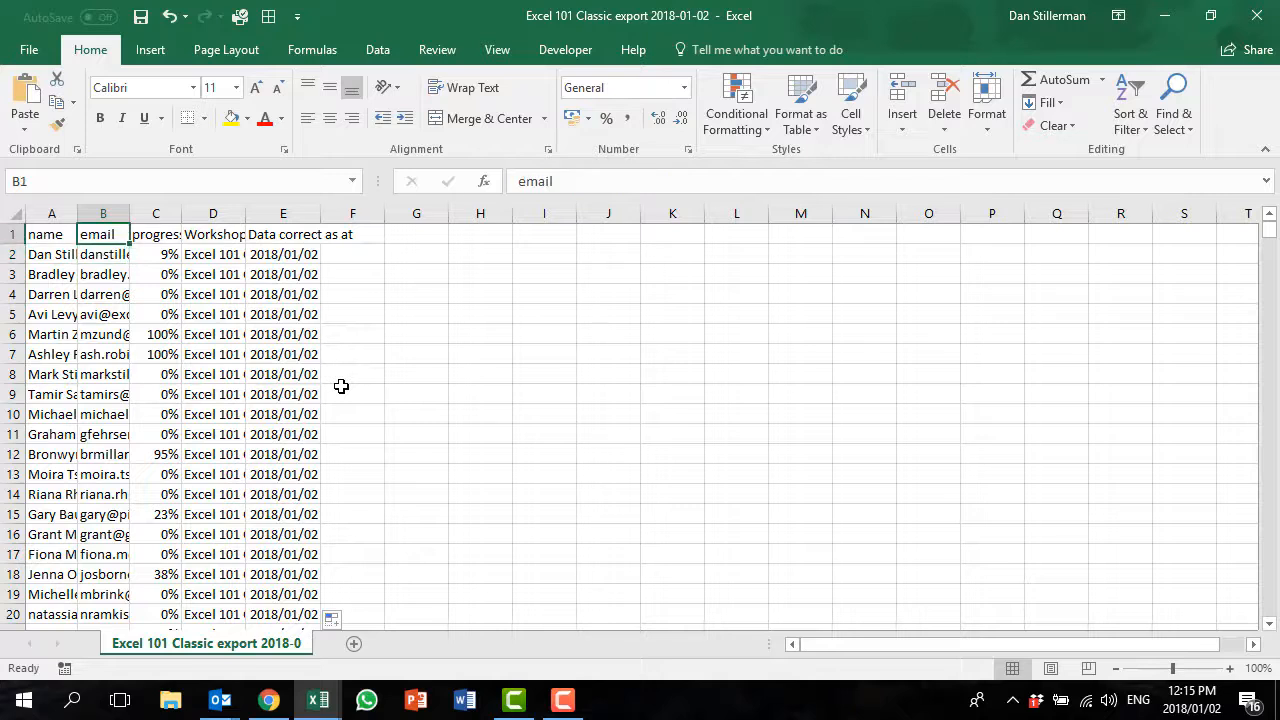
key(Down)
key(Down)
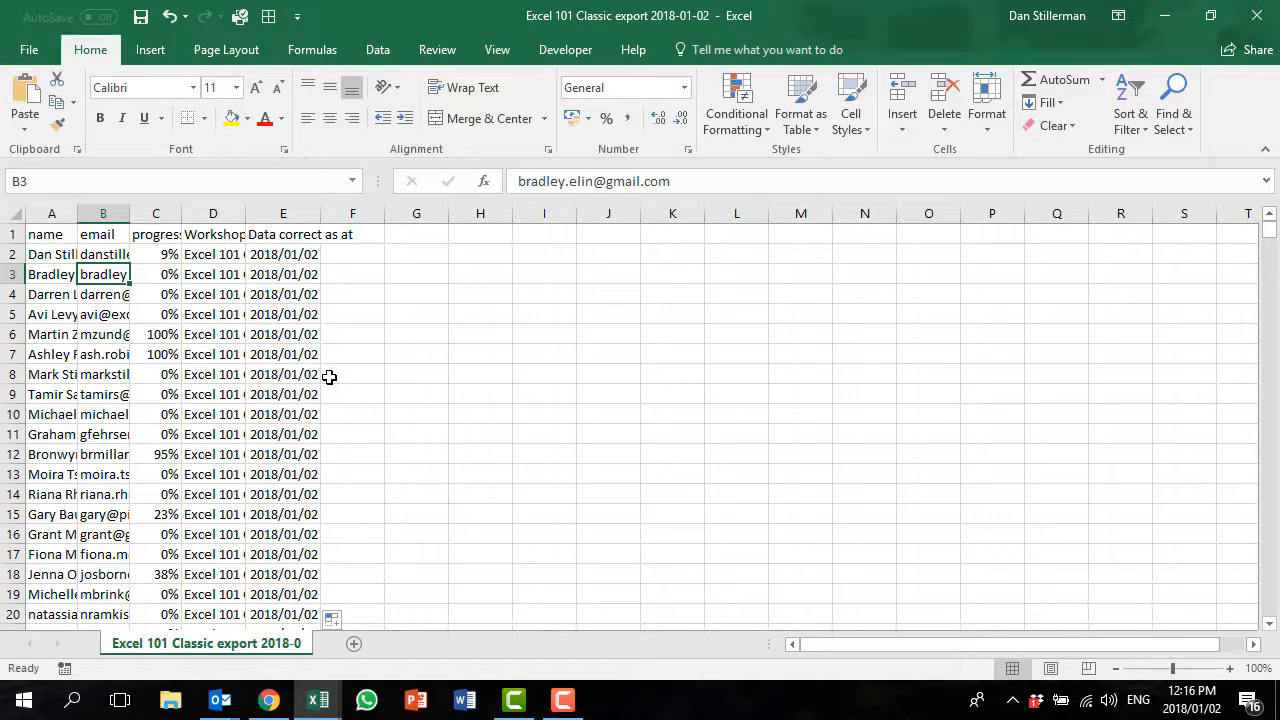
Convert the combined list A1:E3920 into a table that has headers
click(92, 333)
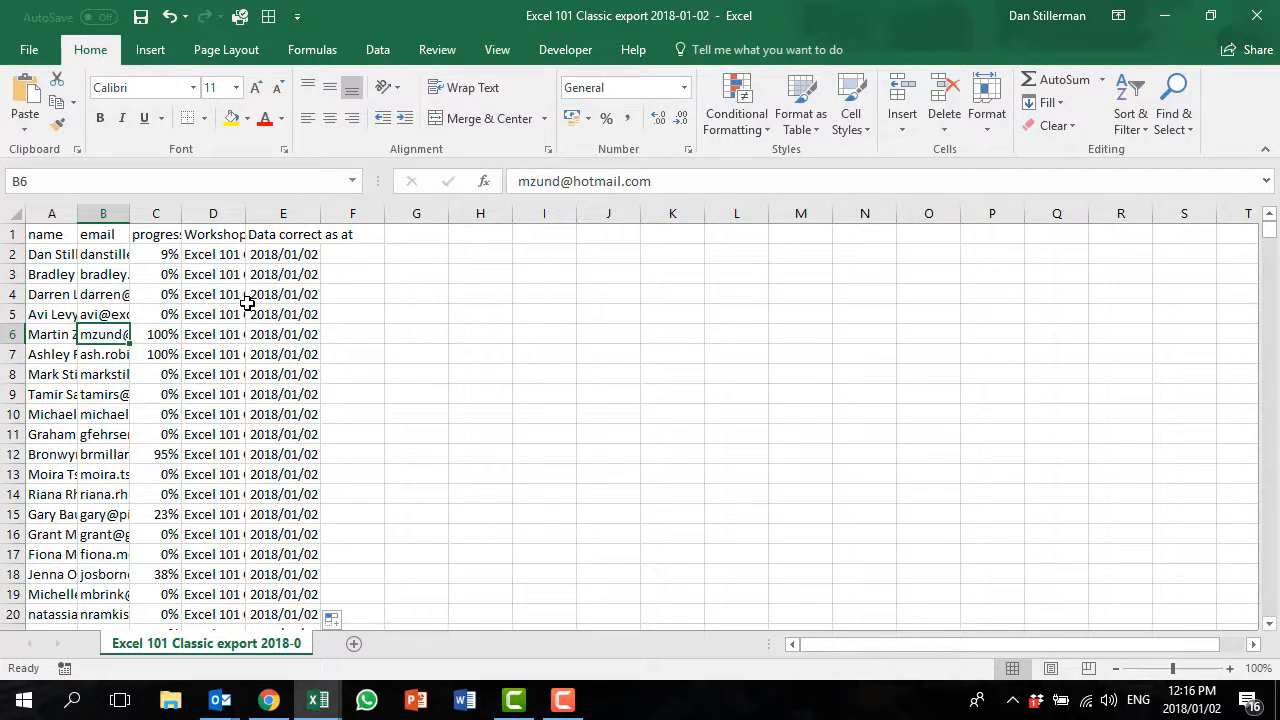
key(ctrl+t)
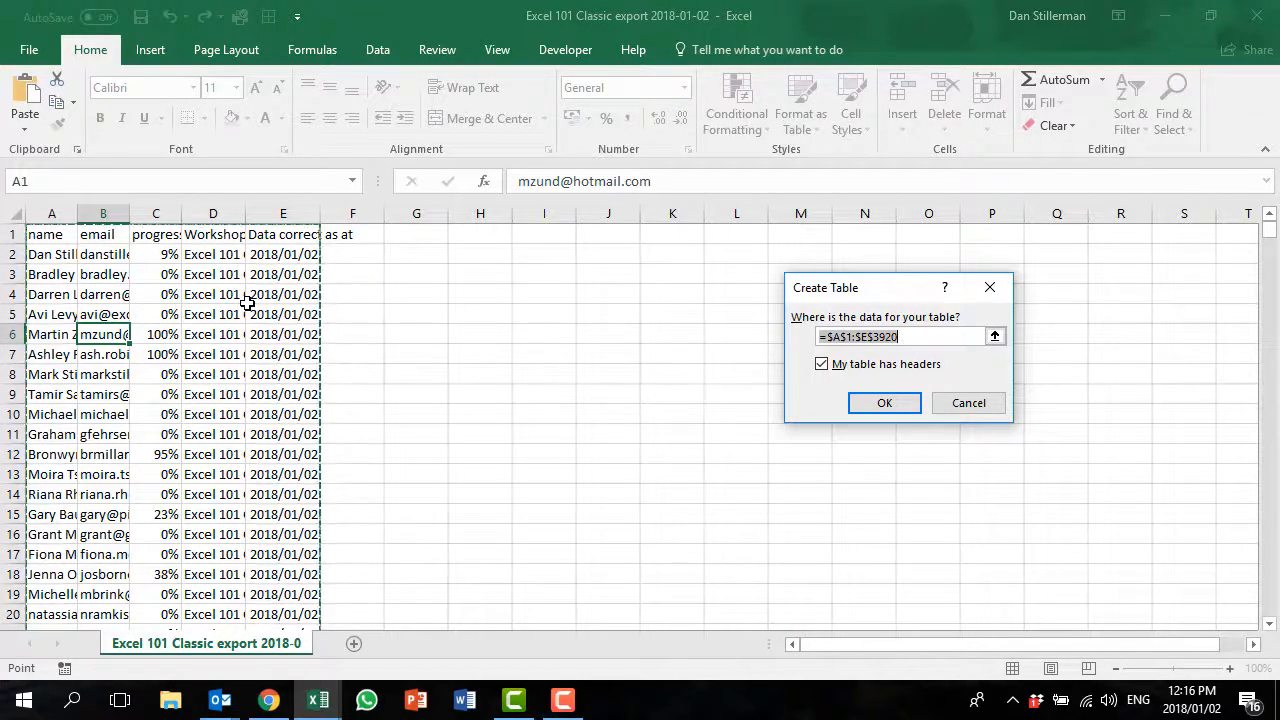
drag(880, 290, 508, 267)
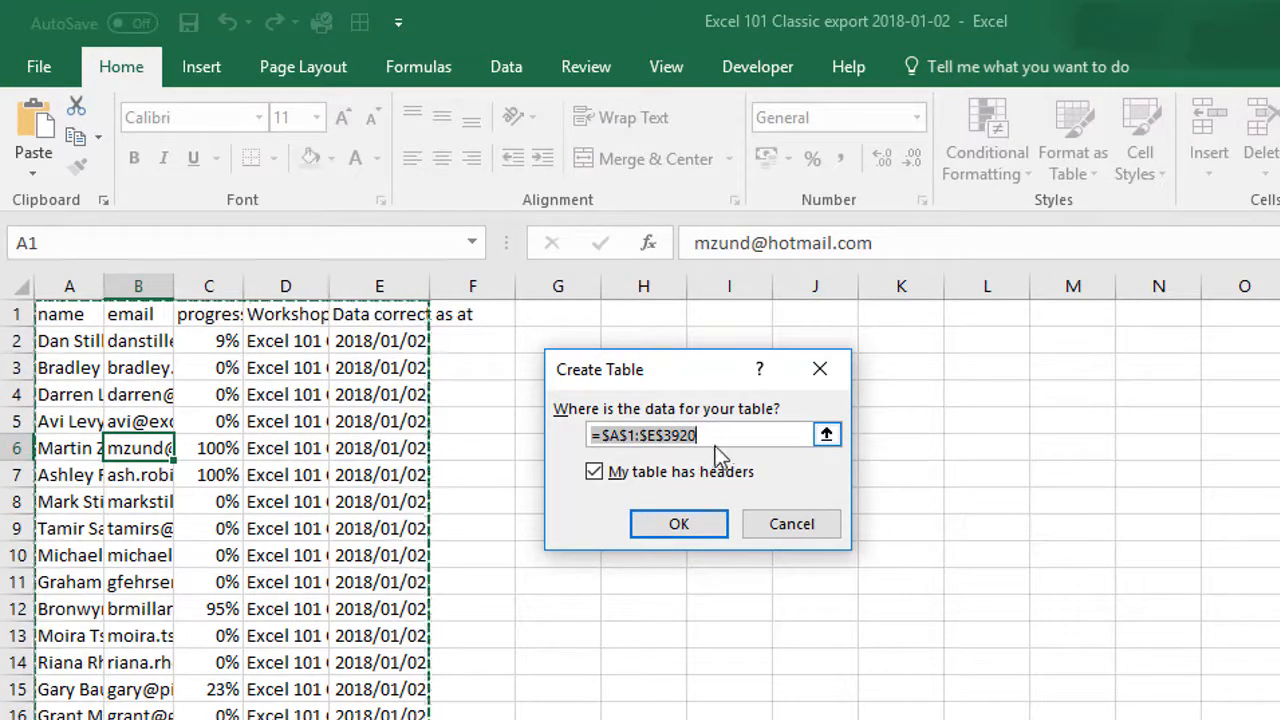
click(679, 527)
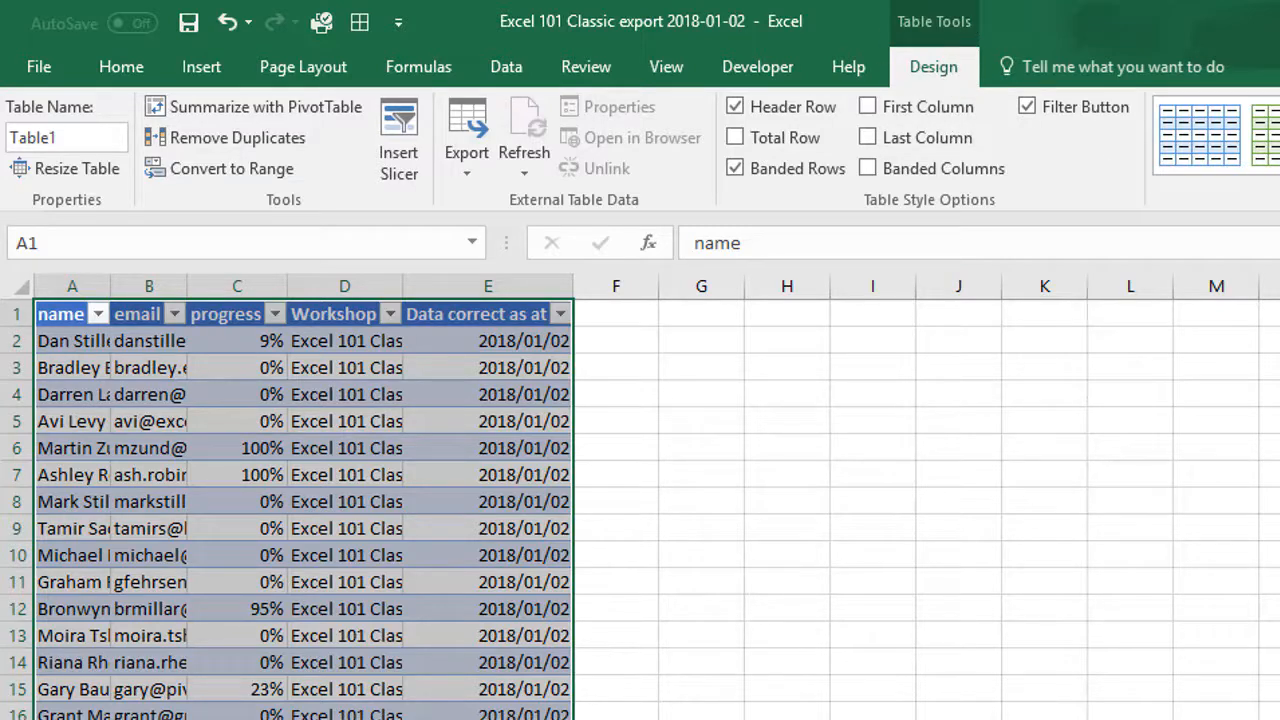
Select a cell inside the table and turn its filter buttons off and on again
click(308, 424)
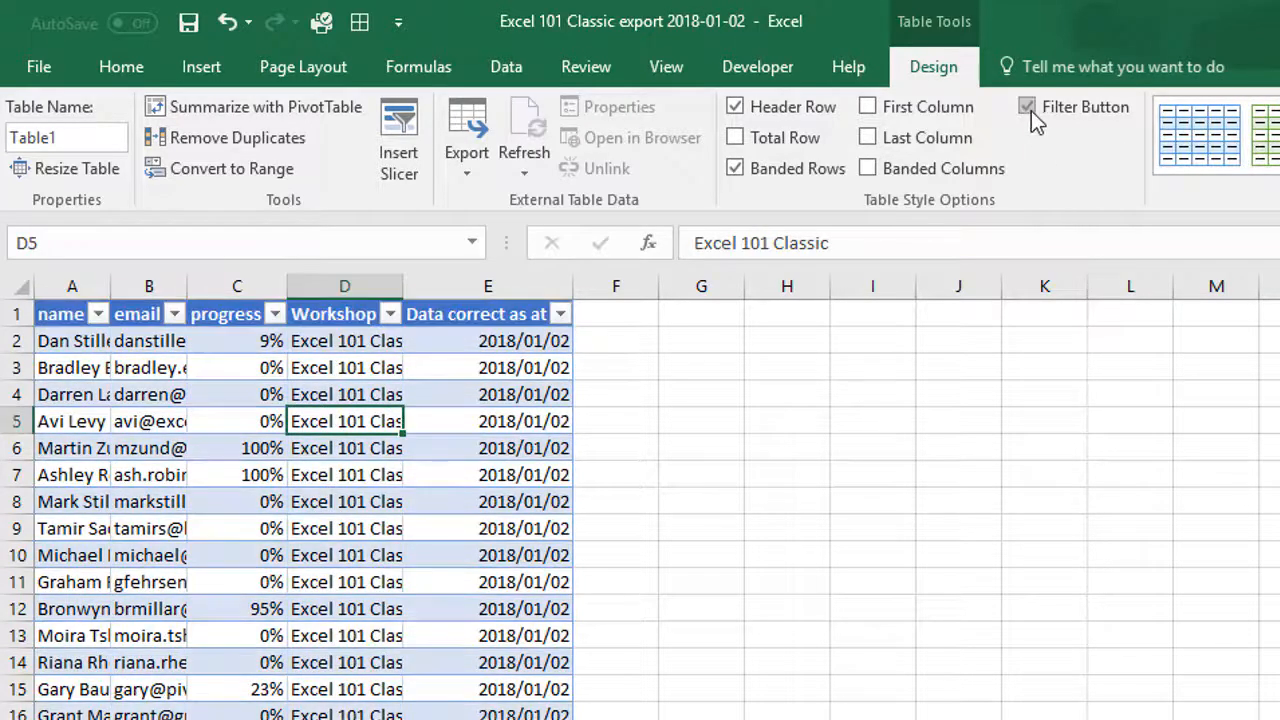
click(1031, 111)
click(1034, 116)
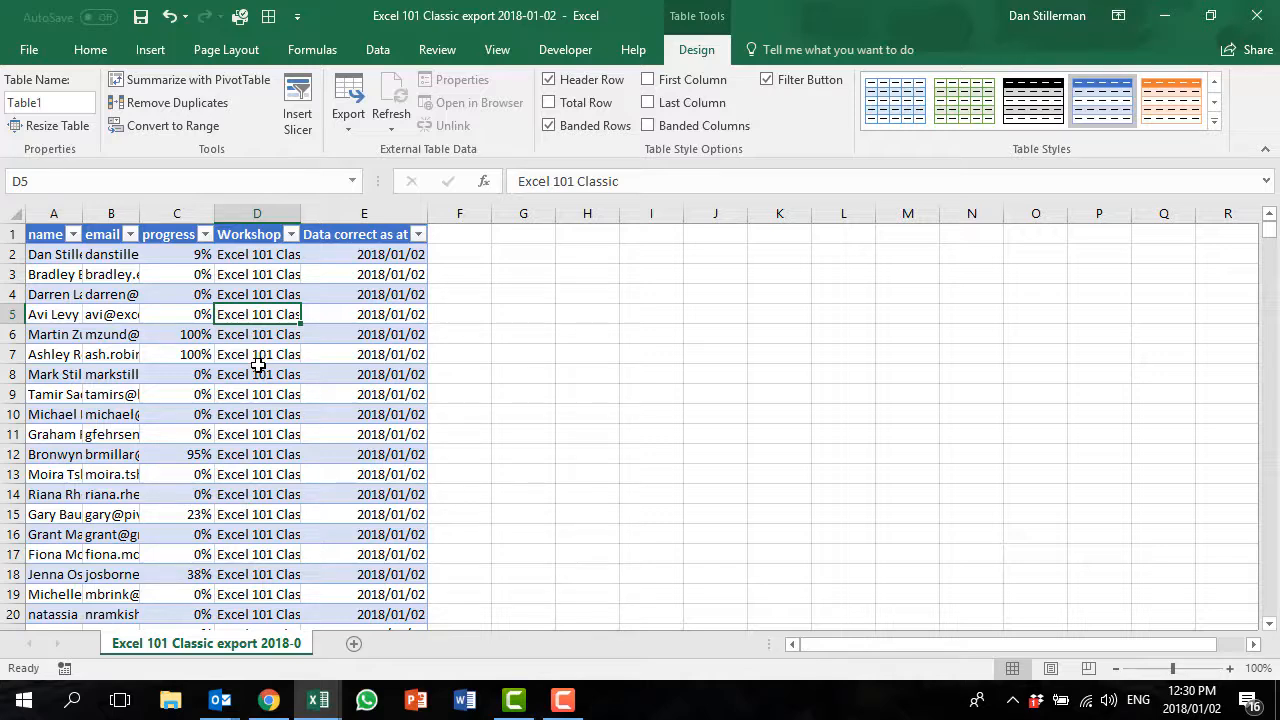
Start saving a copy of the workbook in Downloads under the file name Excel 101 All export 2018-01-02
key(F12)
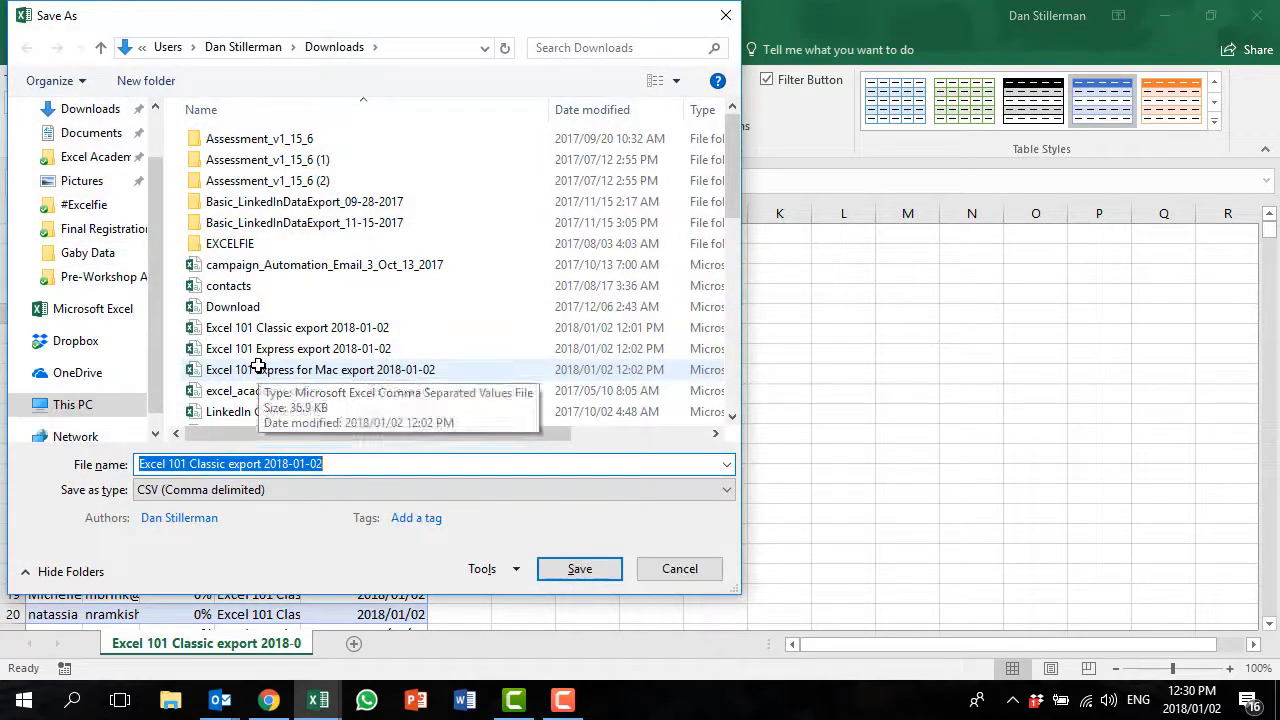
click(202, 465)
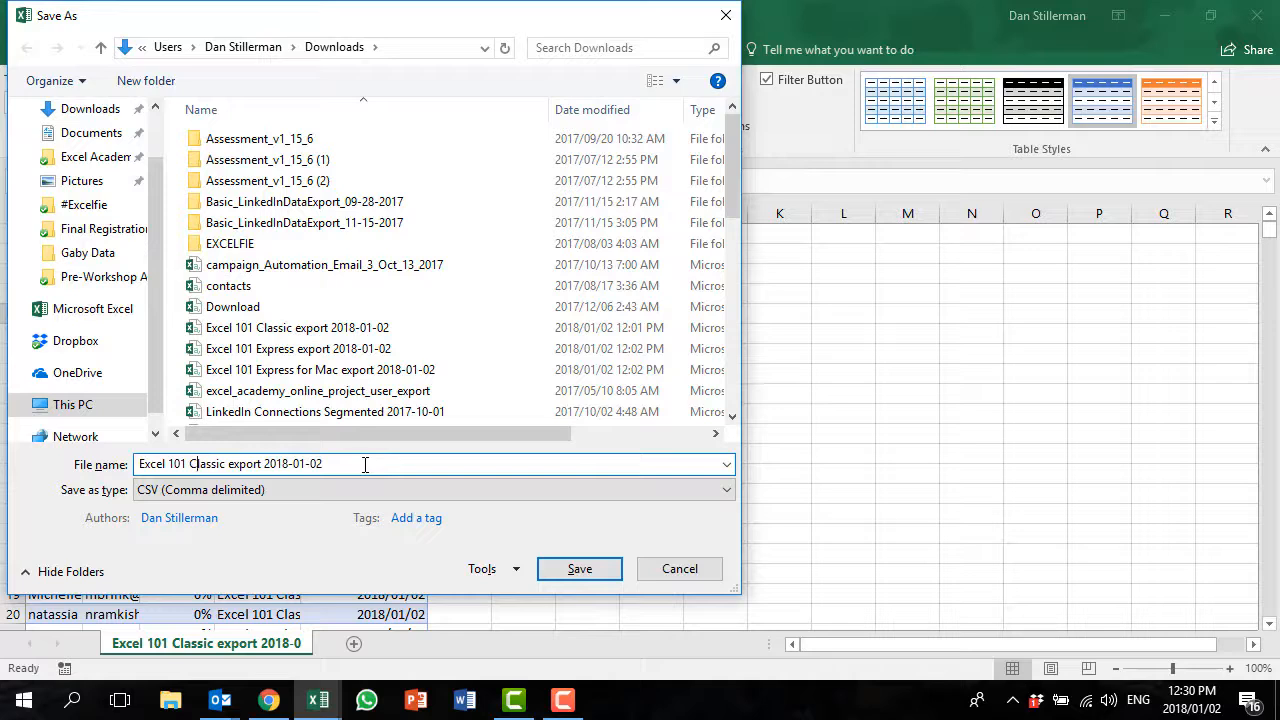
key(ctrl+shift+Right)
key(shift+Left)
text(All)
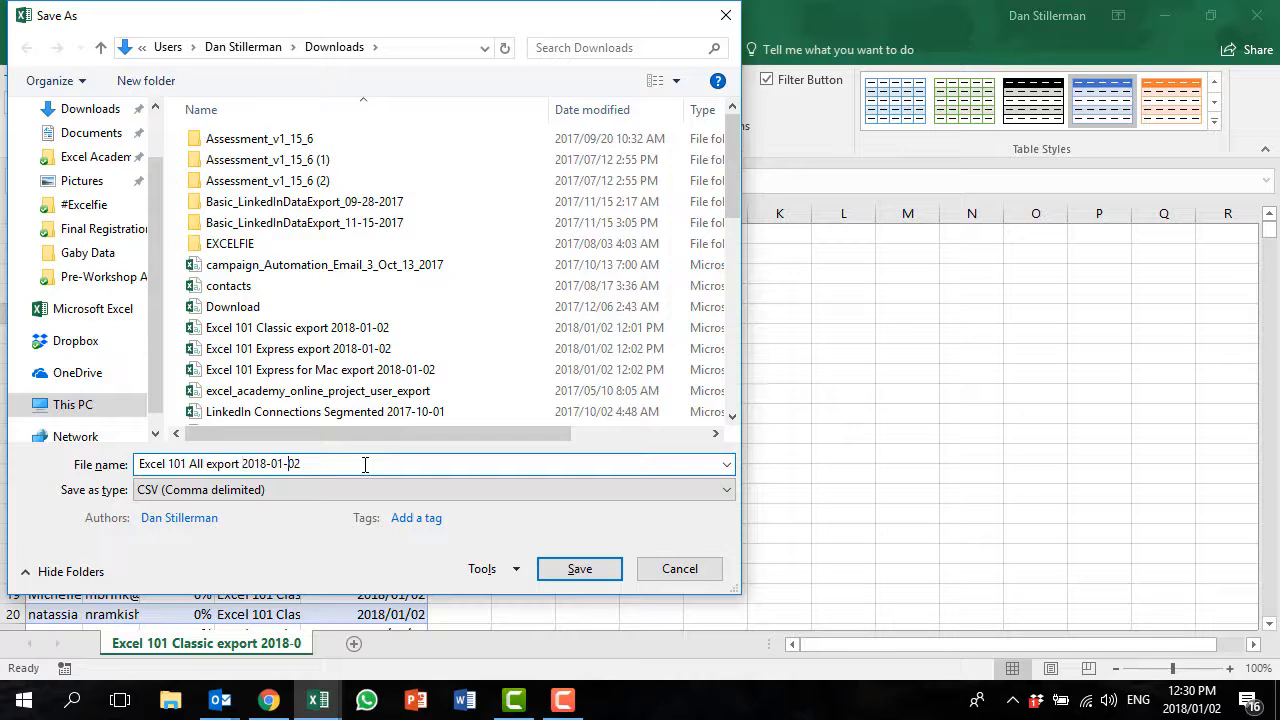
Set the file type to Excel Workbook and save the file
key(Tab)
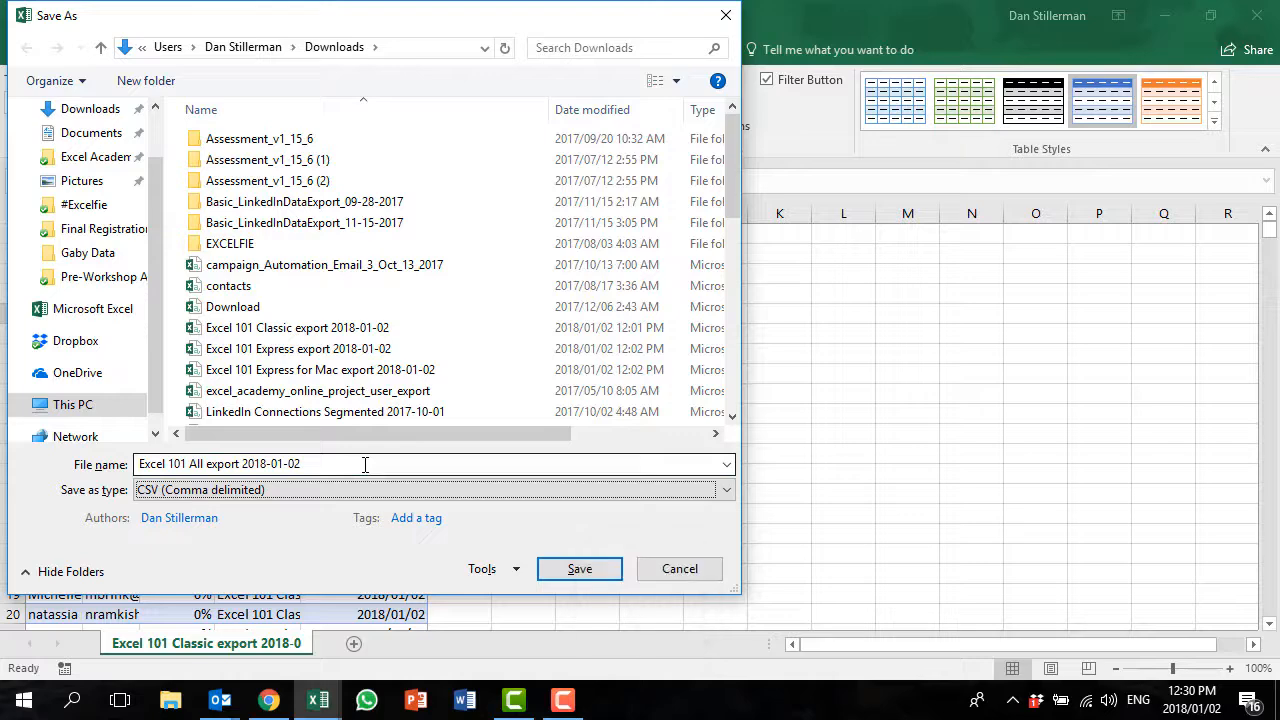
key(alt+Down)
key(Up)
key(Up)
key(Up)
key(Up)
key(Up)
key(Up)
key(Up)
key(Up)
key(Up)
key(Up)
key(Up)
key(Up)
key(Up)
key(Up)
key(Up)
key(Up)
key(Up)
key(Up)
key(Up)
key(Up)
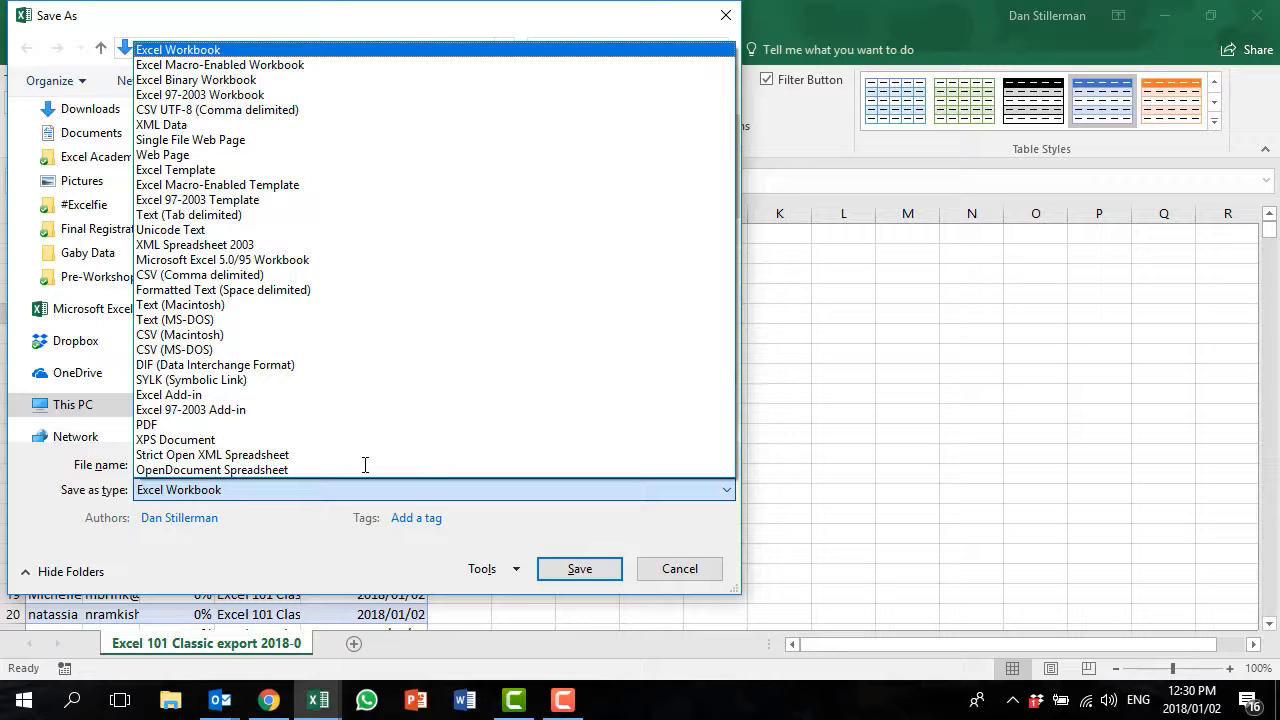
key(Return)
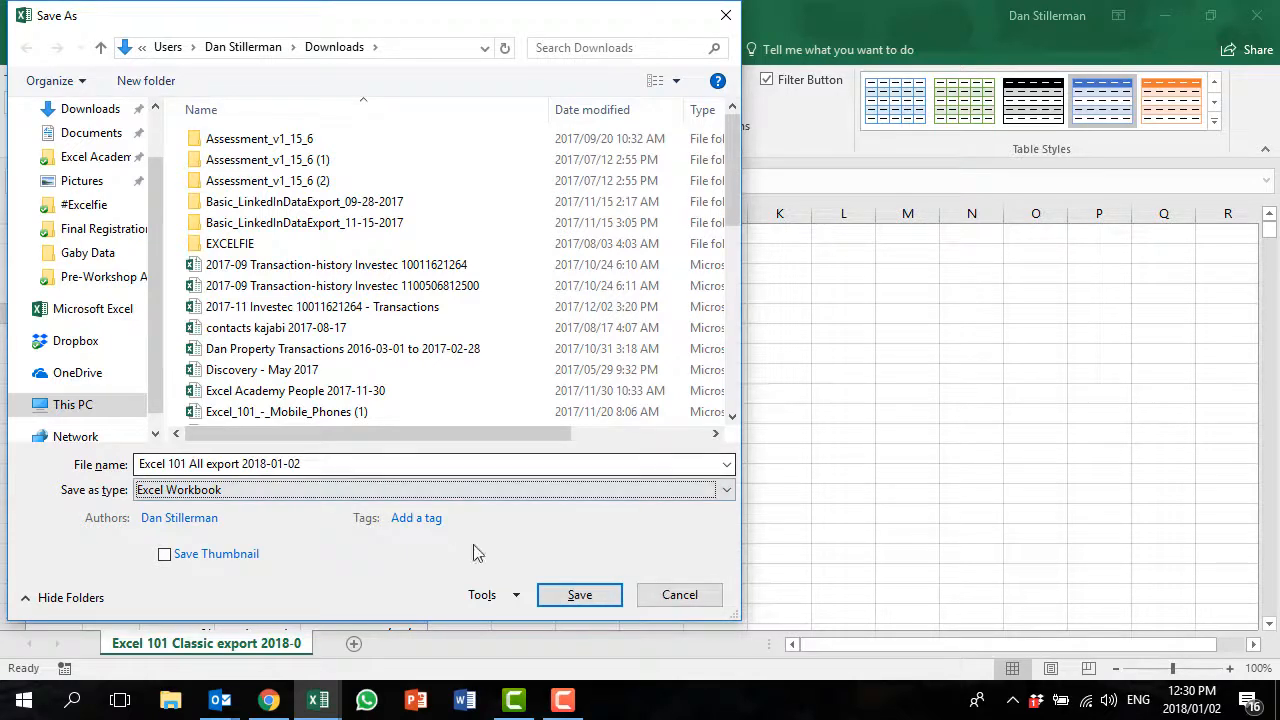
click(579, 596)
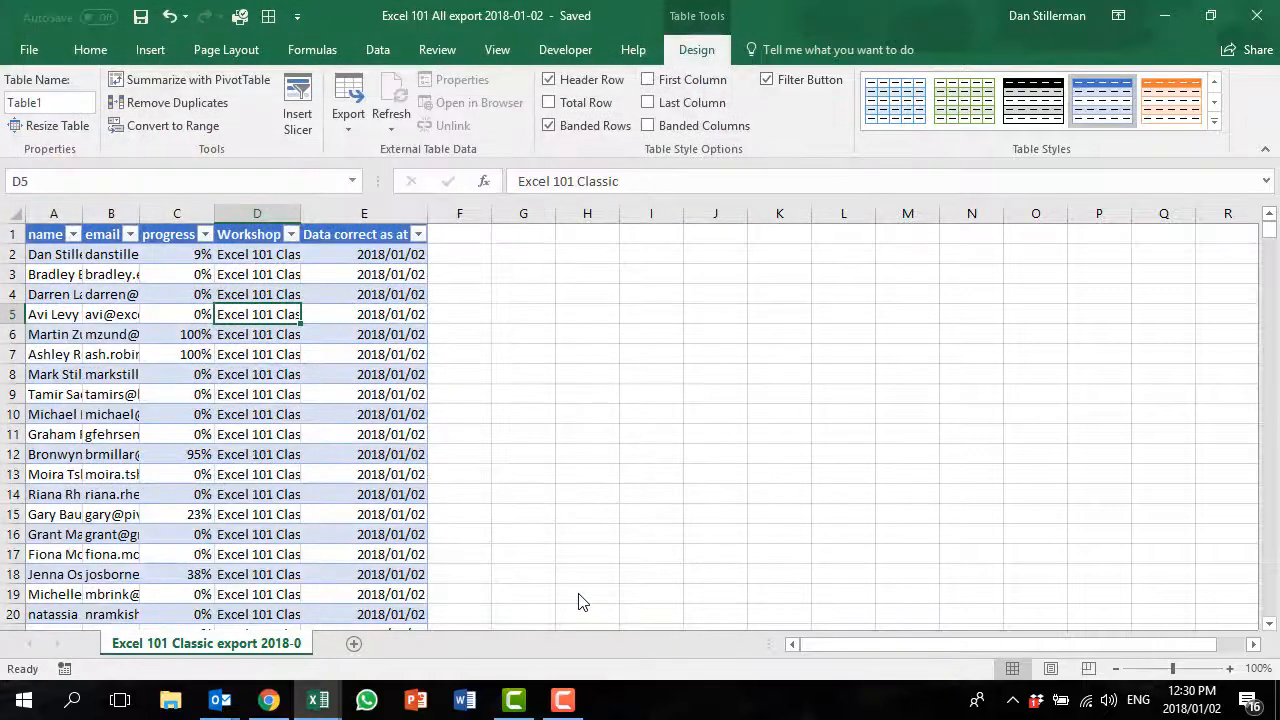